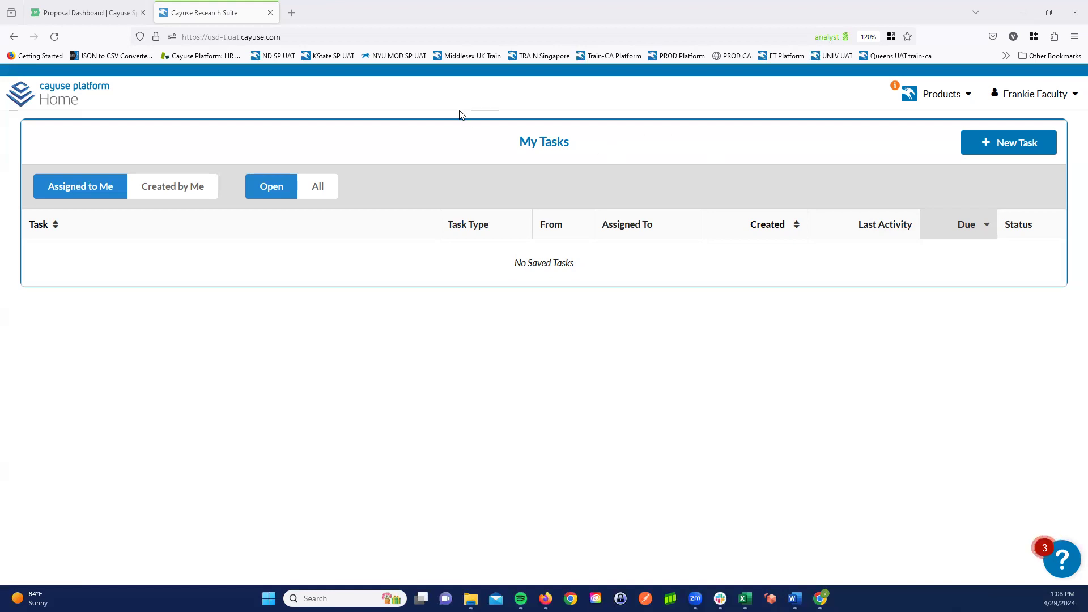
# - Start the View My Profile walkthrough from the Show Me How To list in the Resource Center
pyautogui.click(1058, 98)
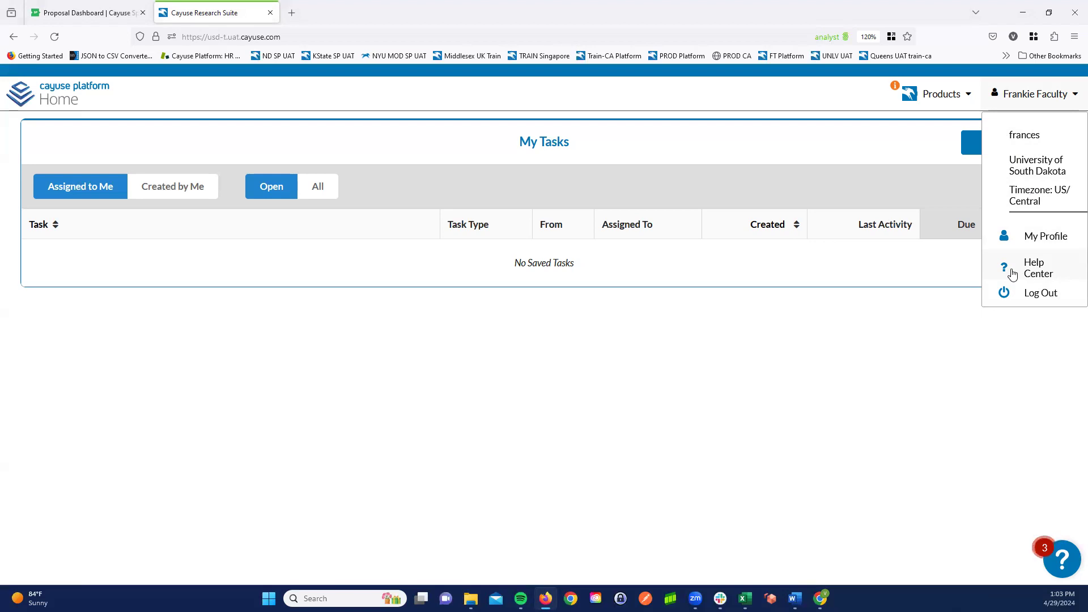
pyautogui.click(1062, 564)
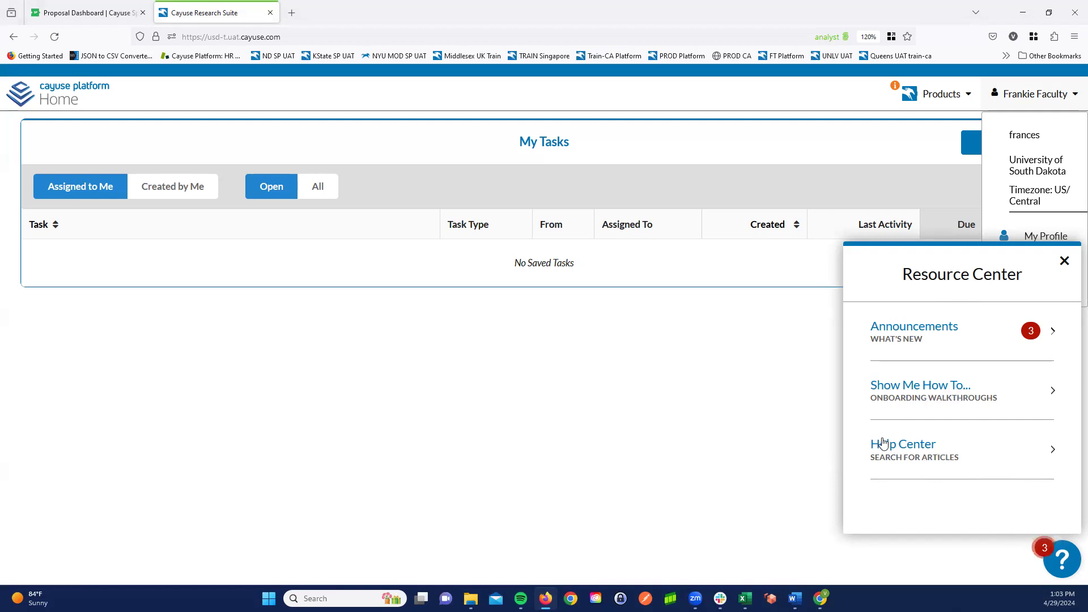
pyautogui.click(939, 390)
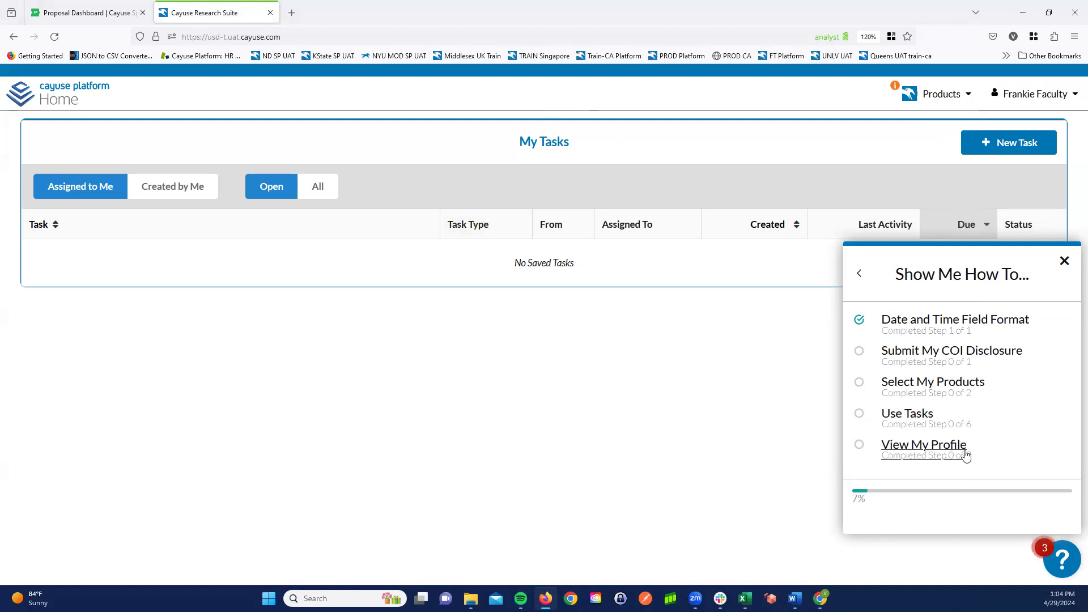
pyautogui.click(918, 449)
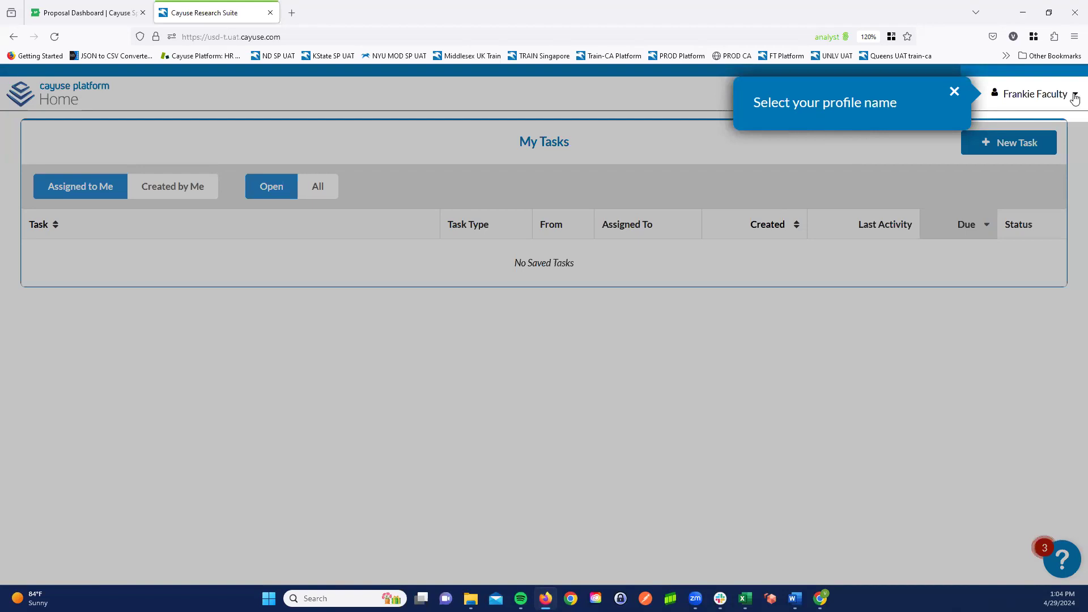
# - Follow the walkthrough to the My Profile page and close its welcome message
pyautogui.click(1046, 96)
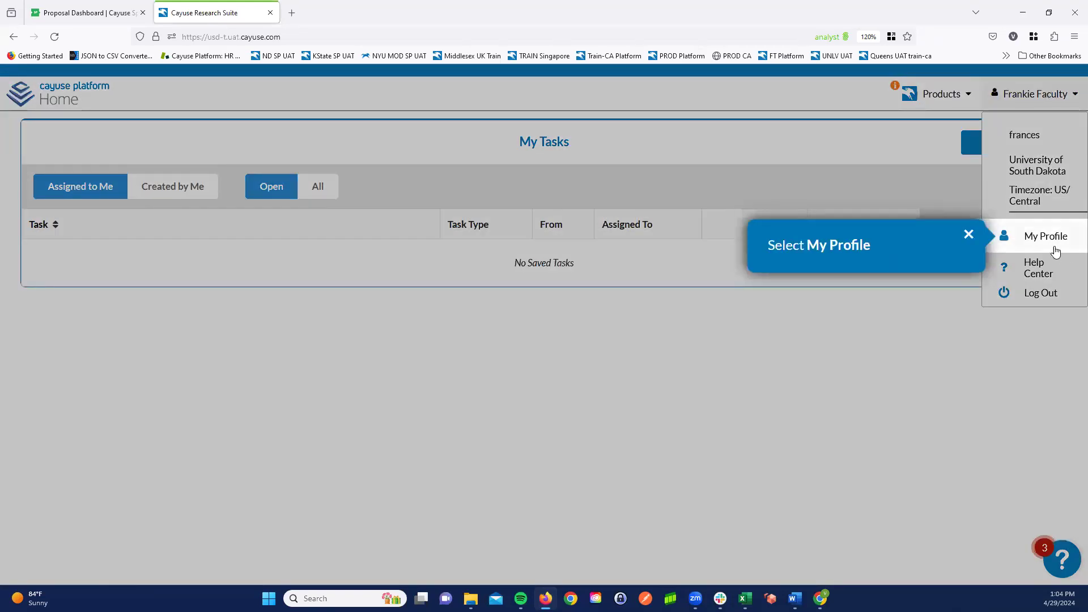
pyautogui.click(1041, 238)
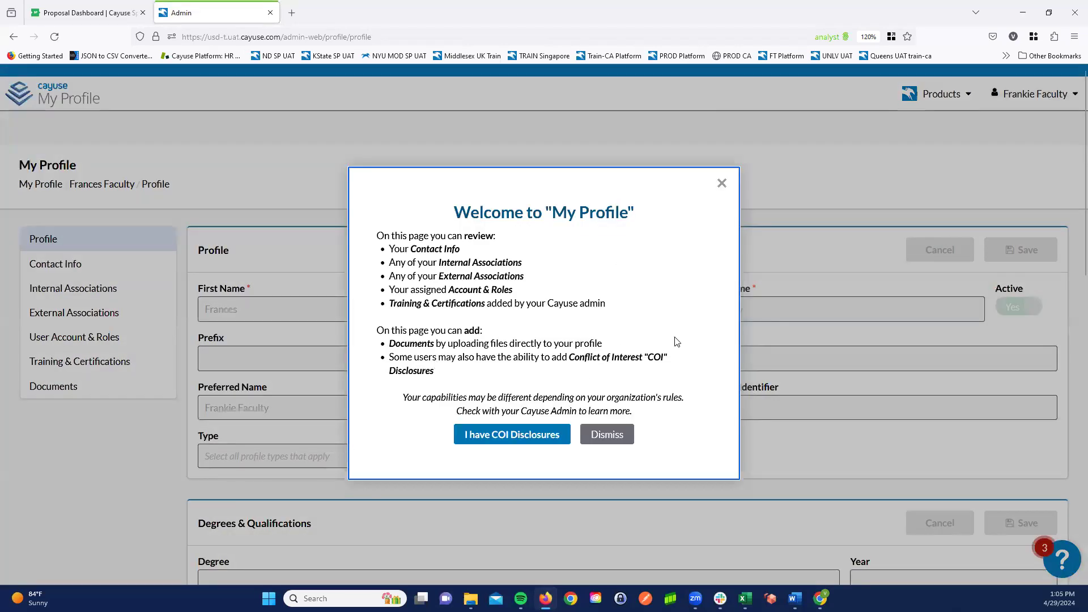
pyautogui.click(721, 185)
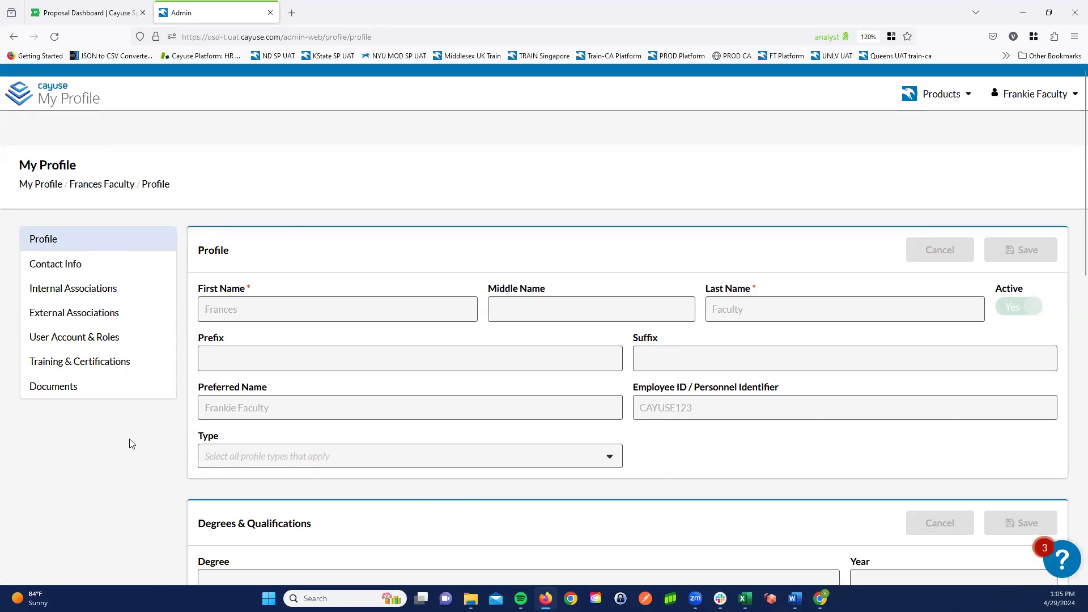
# - Review the profile details, internal associations, and user account and roles in My Profile, ending back on the main profile section
pyautogui.middleClick(164, 409)
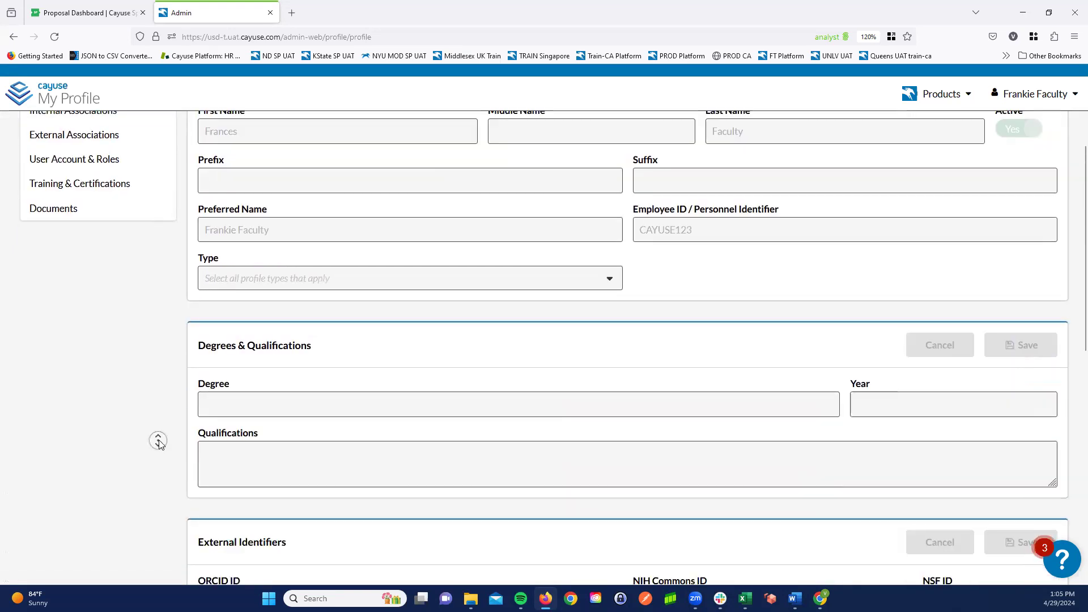
pyautogui.middleClick(158, 440)
pyautogui.middleClick(166, 396)
pyautogui.middleClick(176, 366)
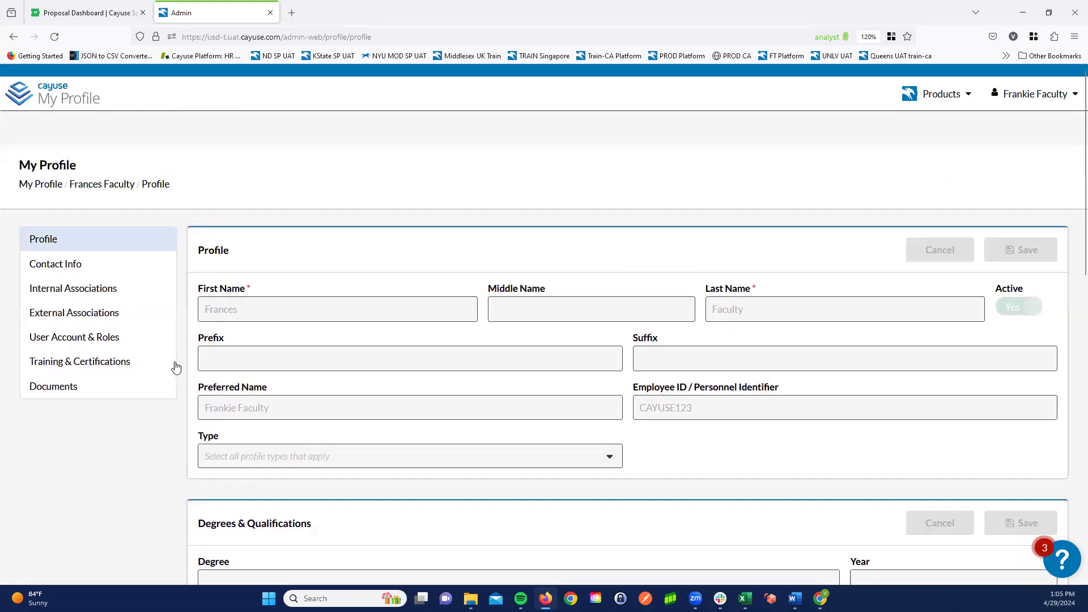
pyautogui.click(55, 293)
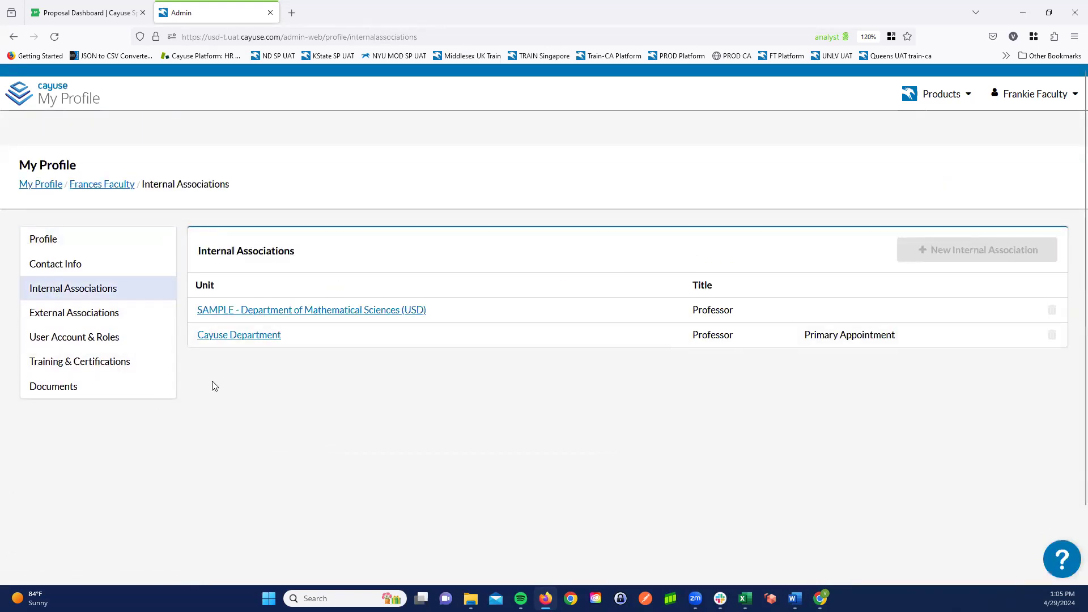
pyautogui.click(76, 337)
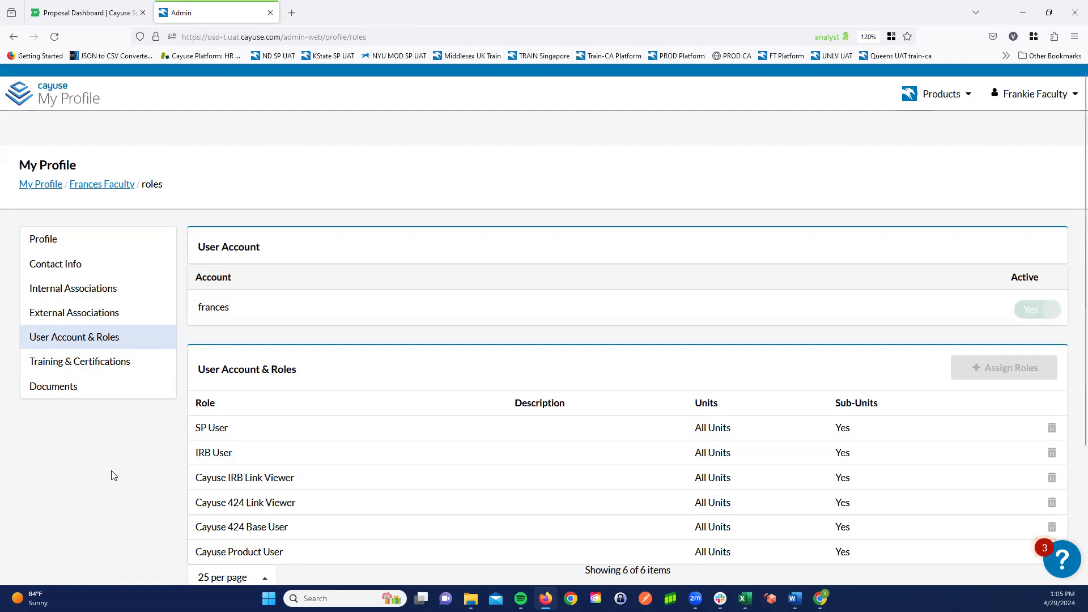
pyautogui.click(45, 190)
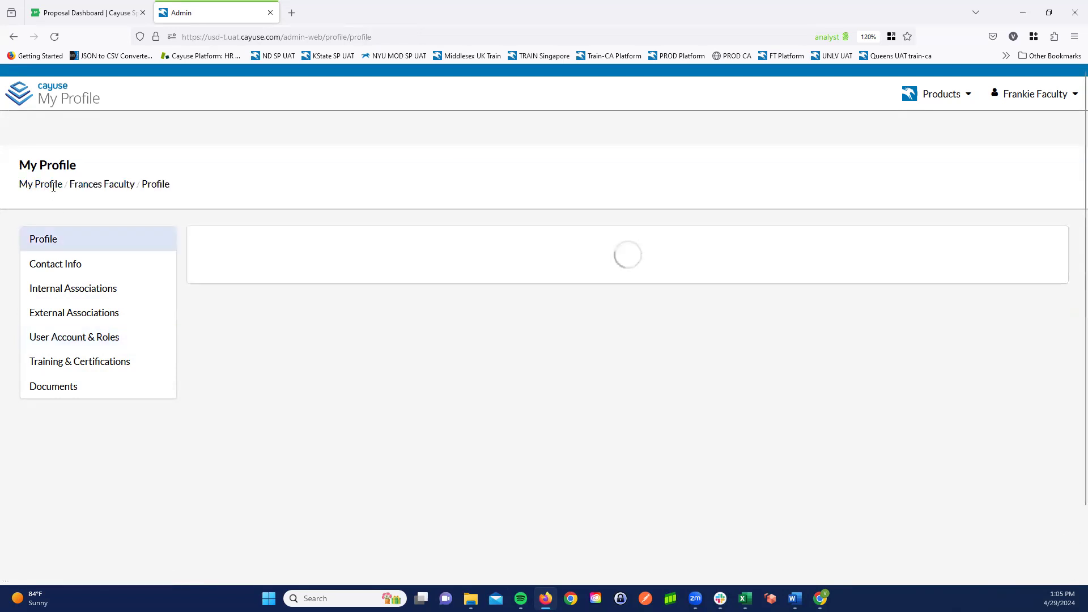
# - Return to the platform home page and open the Sponsored Projects product
pyautogui.click(955, 95)
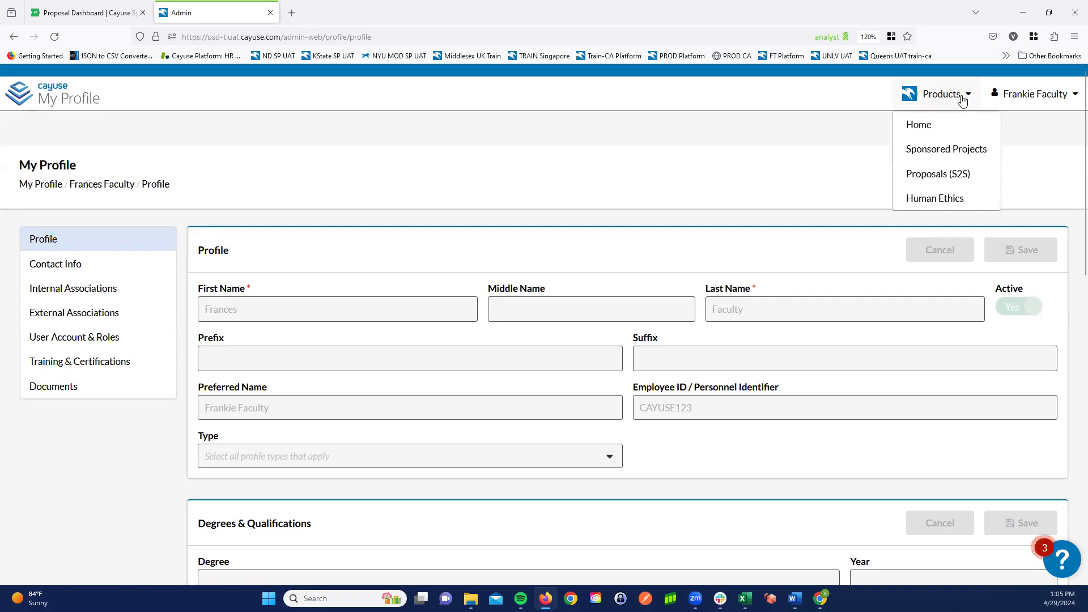
pyautogui.click(919, 126)
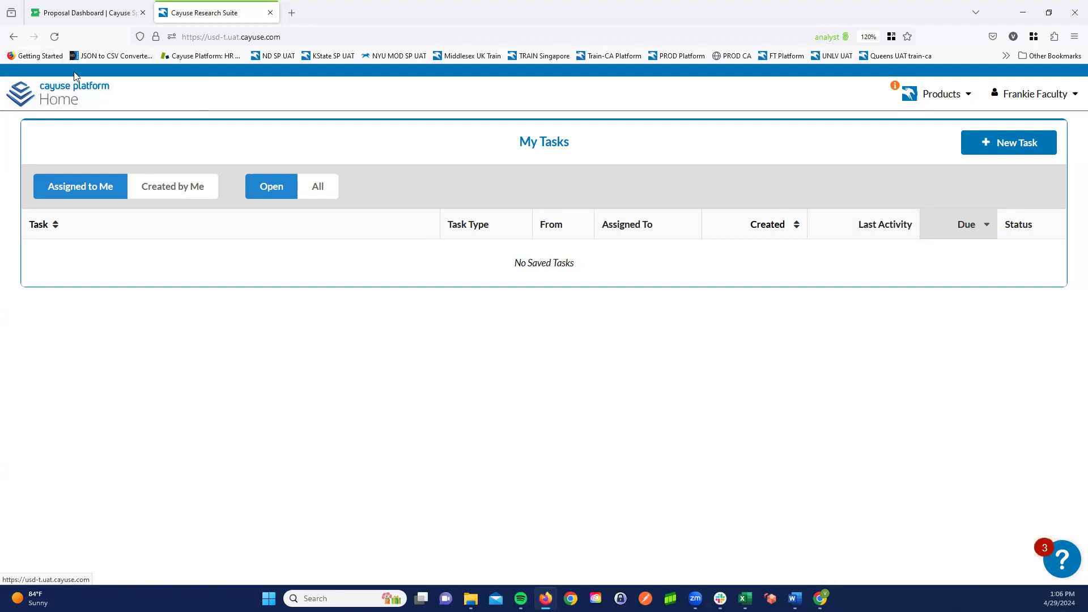
pyautogui.click(942, 97)
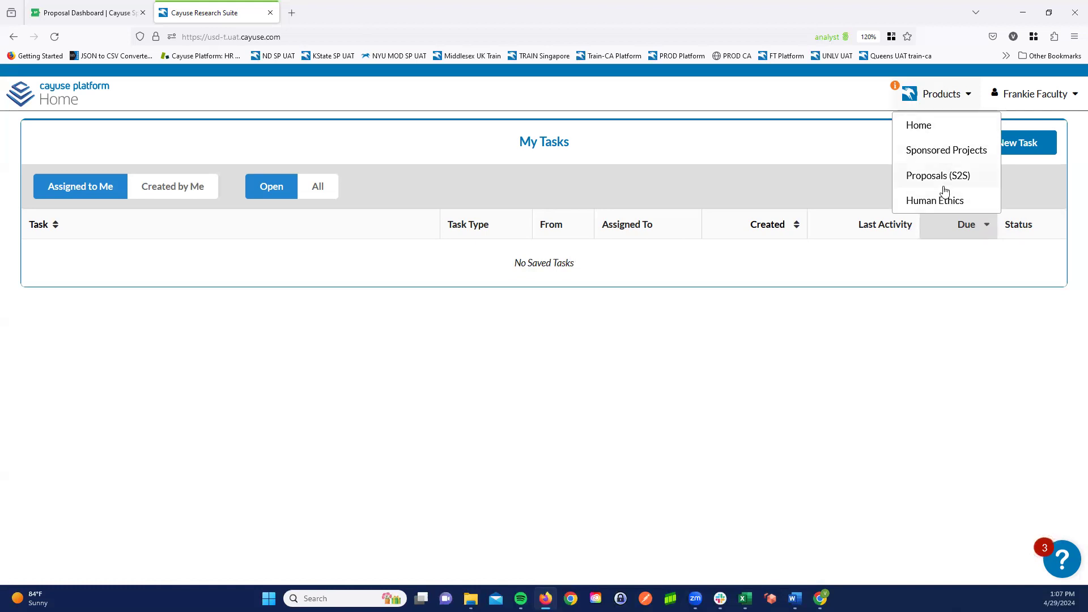
pyautogui.click(943, 149)
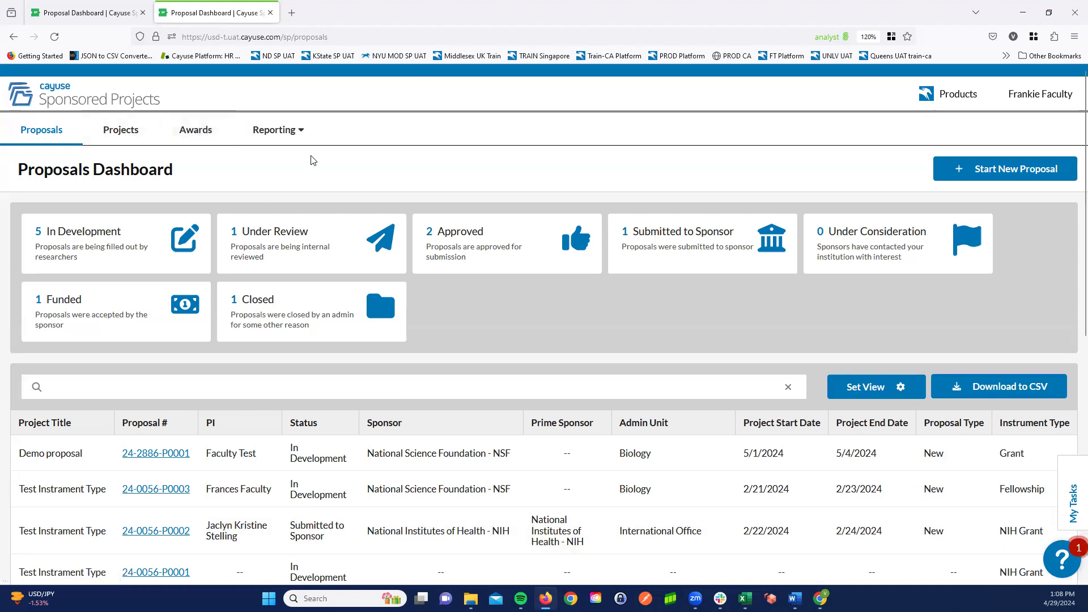
# - Check which report types Sponsored Projects offers for generation, without generating one
pyautogui.click(300, 131)
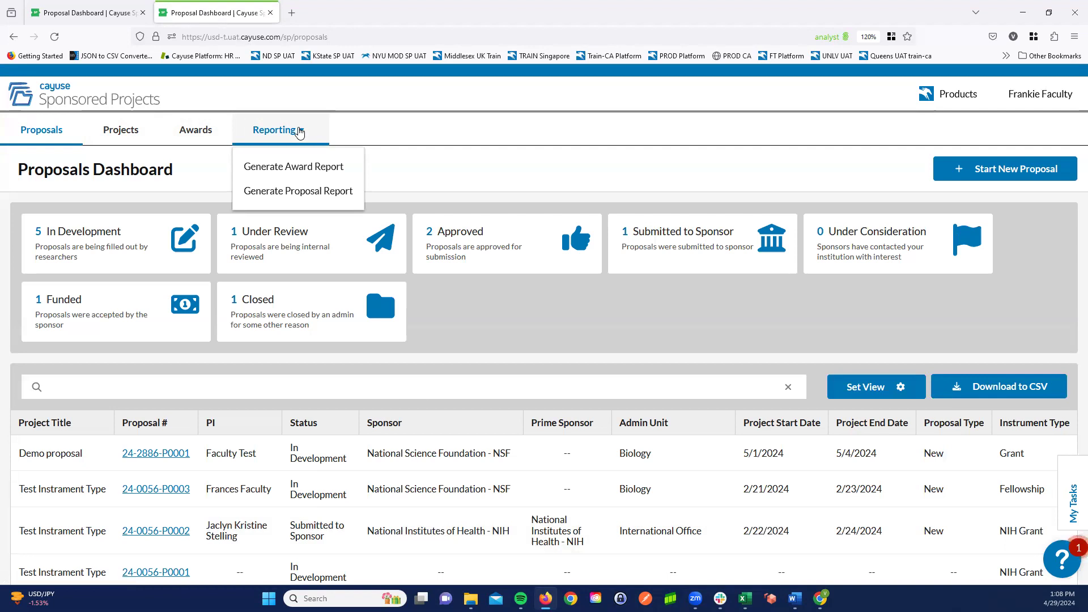
pyautogui.click(433, 147)
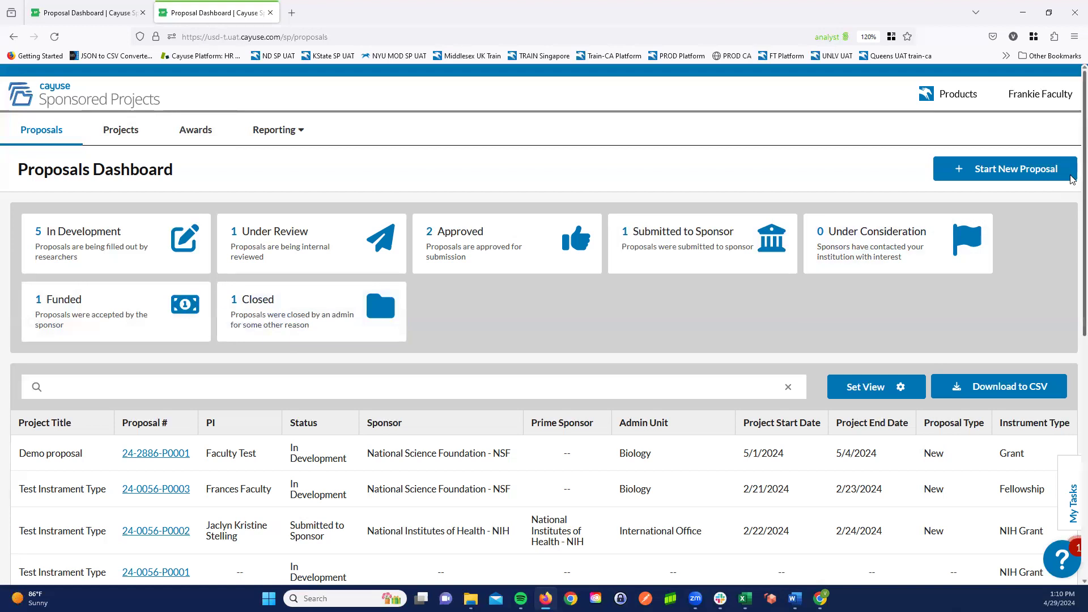
# - Set the proposals list to display 25 items per page
pyautogui.scroll(-3, 1073, 227)
pyautogui.scroll(-2, 1073, 264)
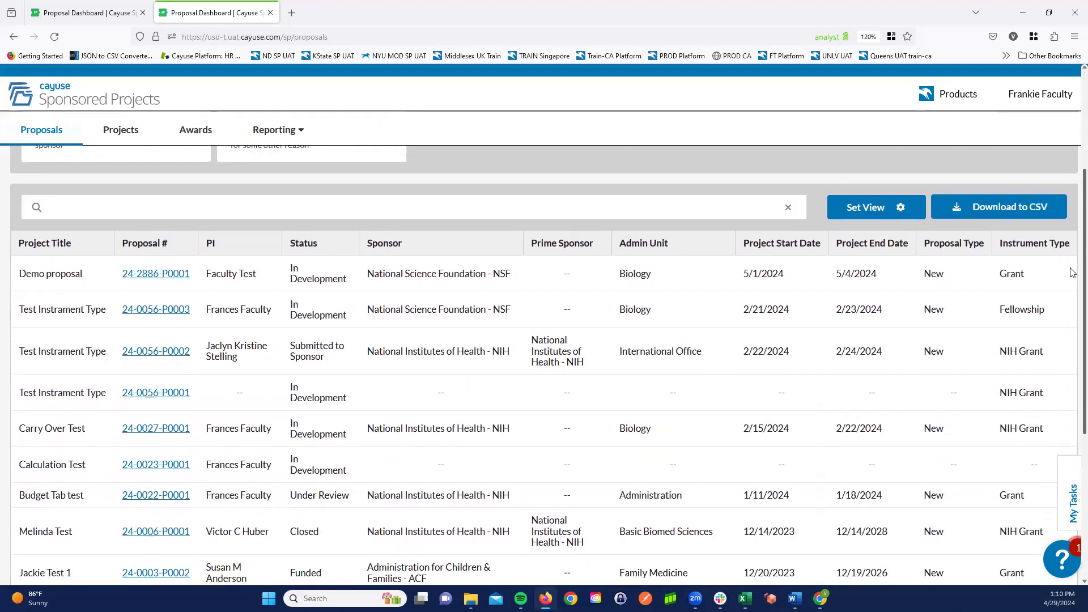
pyautogui.scroll(-1, 1072, 306)
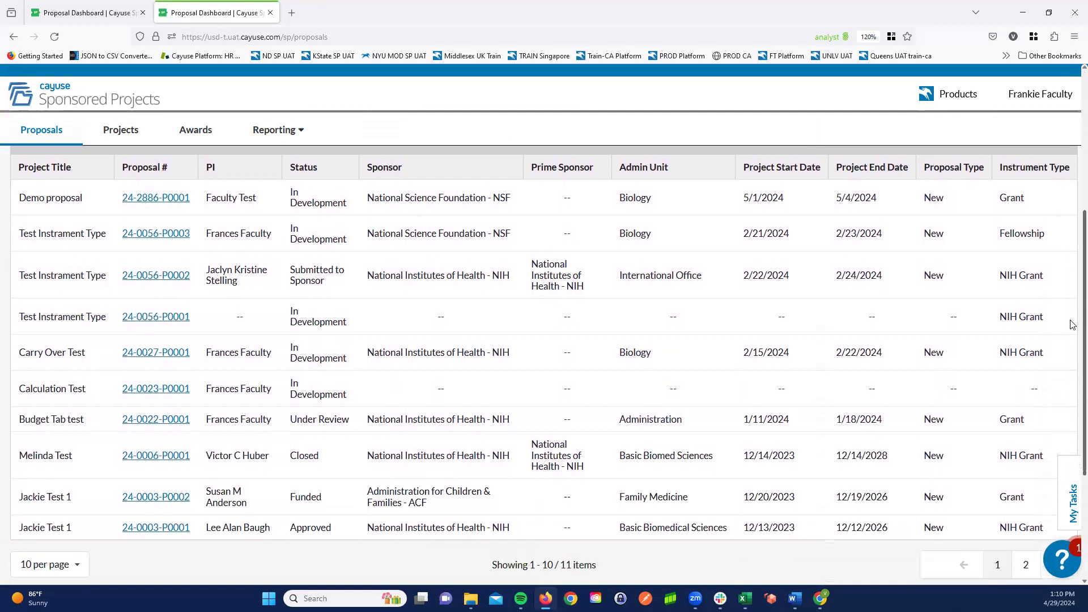
pyautogui.scroll(2, 1073, 328)
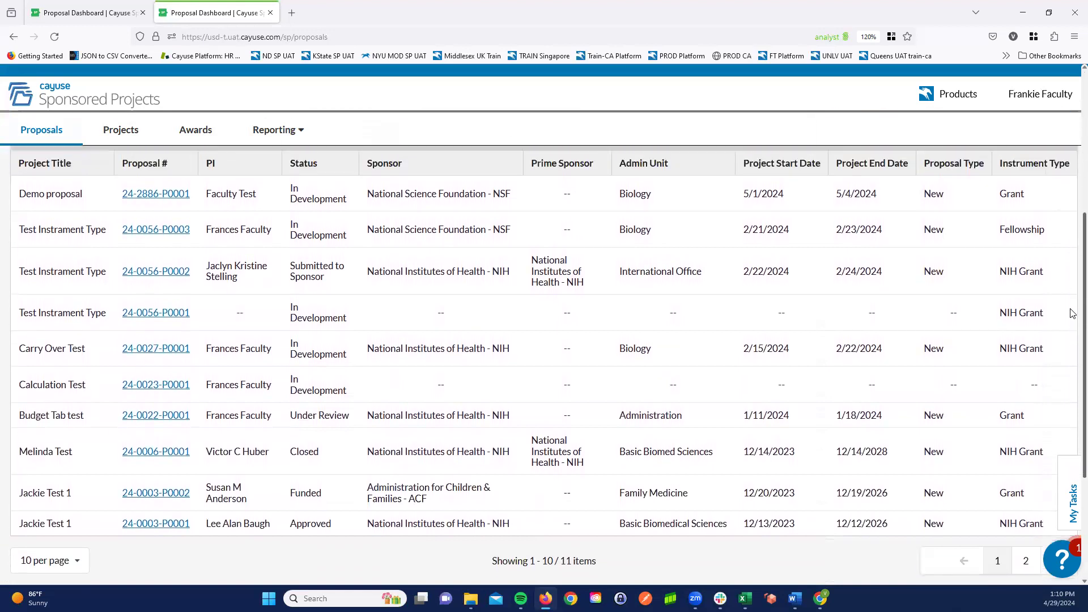
pyautogui.scroll(-2, 1073, 328)
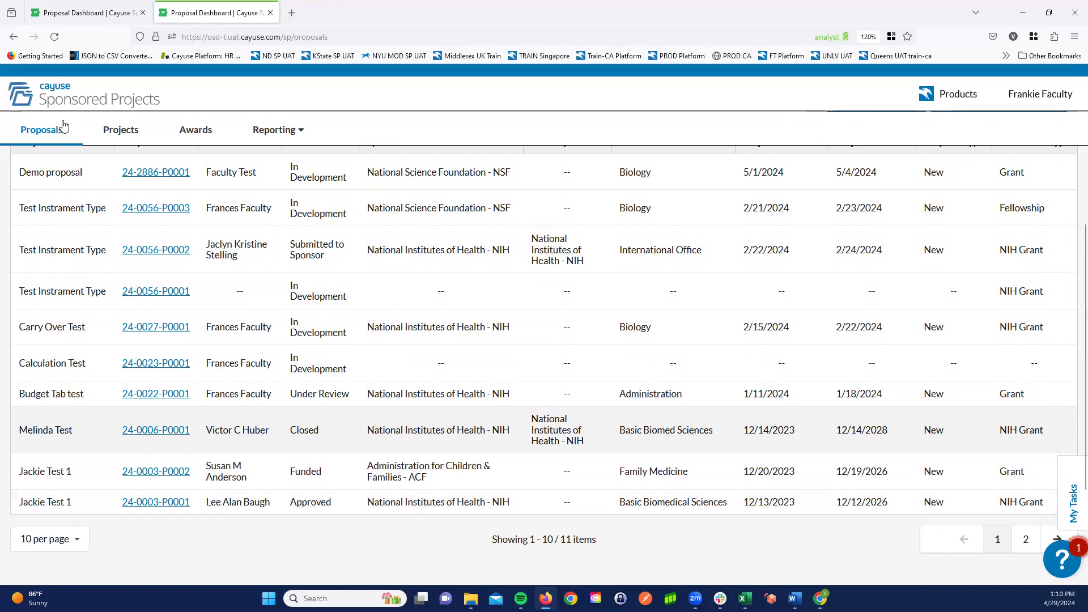
pyautogui.click(77, 543)
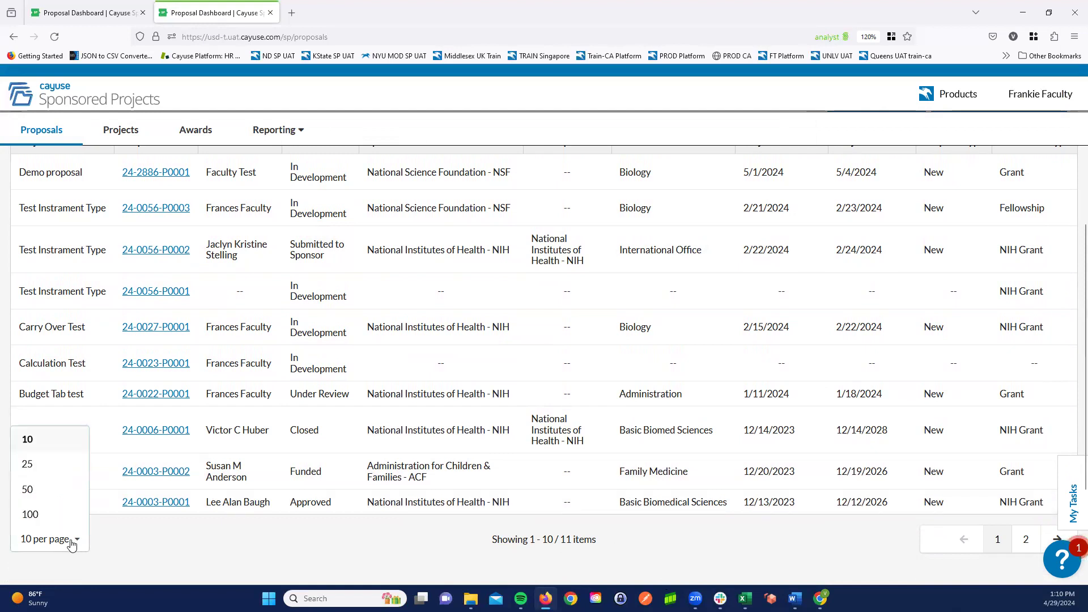
pyautogui.click(35, 470)
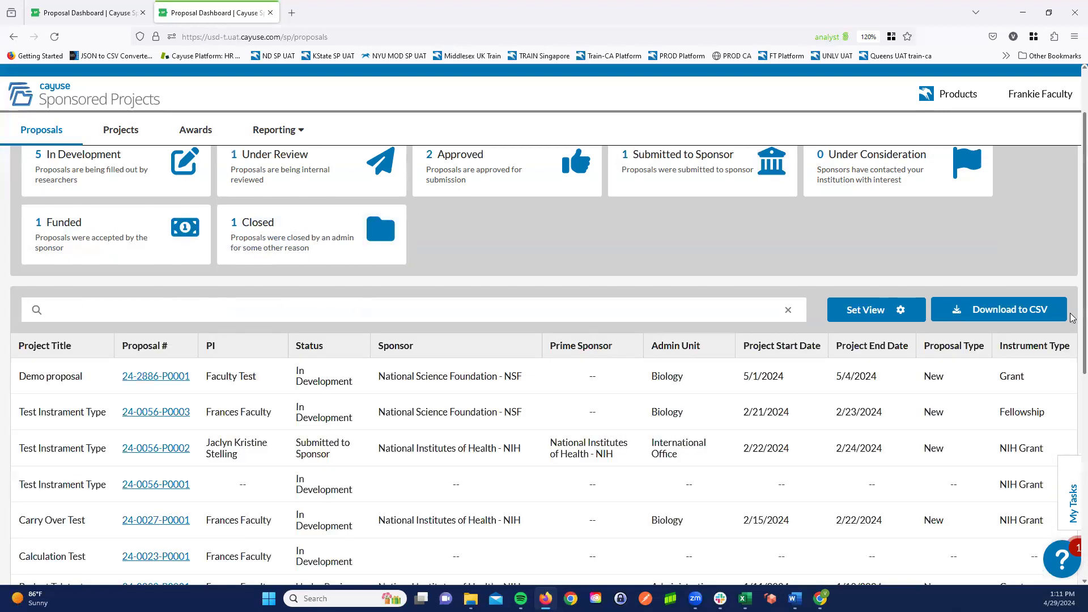
# - Set the proposals list back to 10 items per page
pyautogui.scroll(-5, 1073, 408)
pyautogui.scroll(-1, 1073, 494)
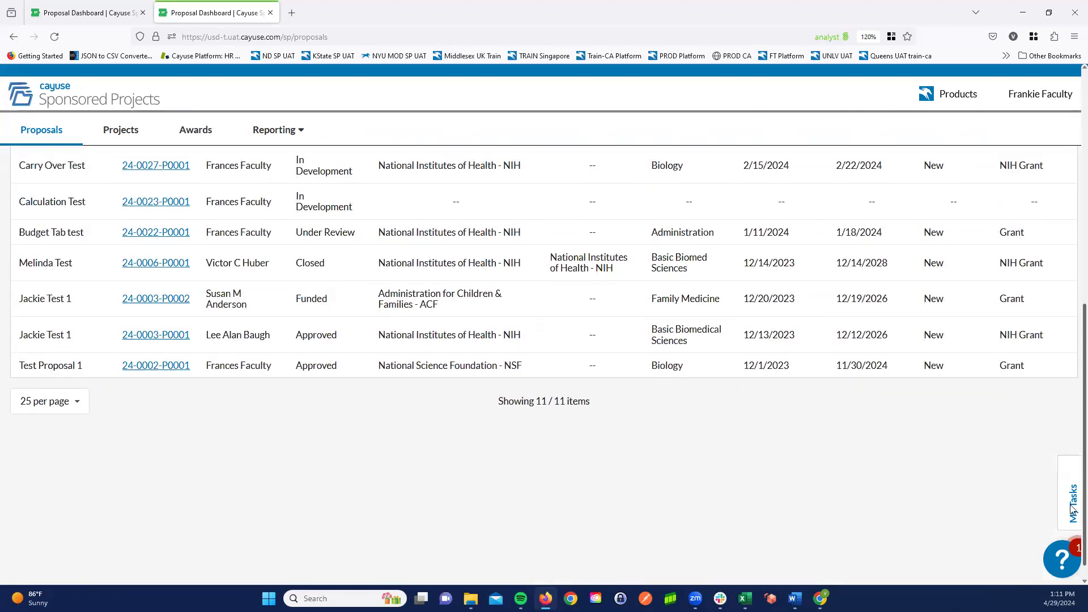
pyautogui.scroll(3, 62, 405)
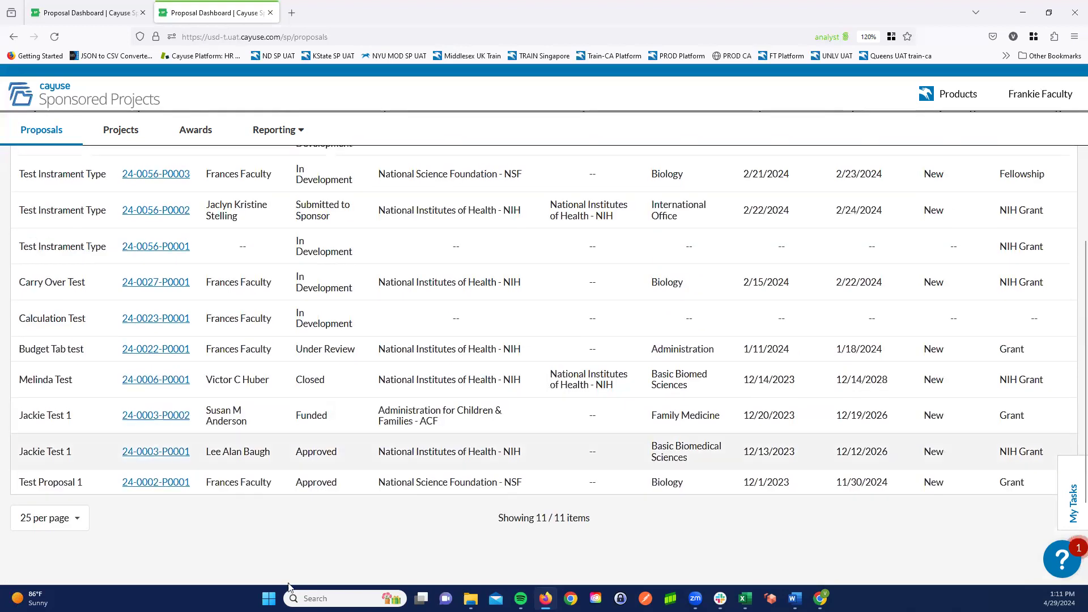
pyautogui.click(69, 517)
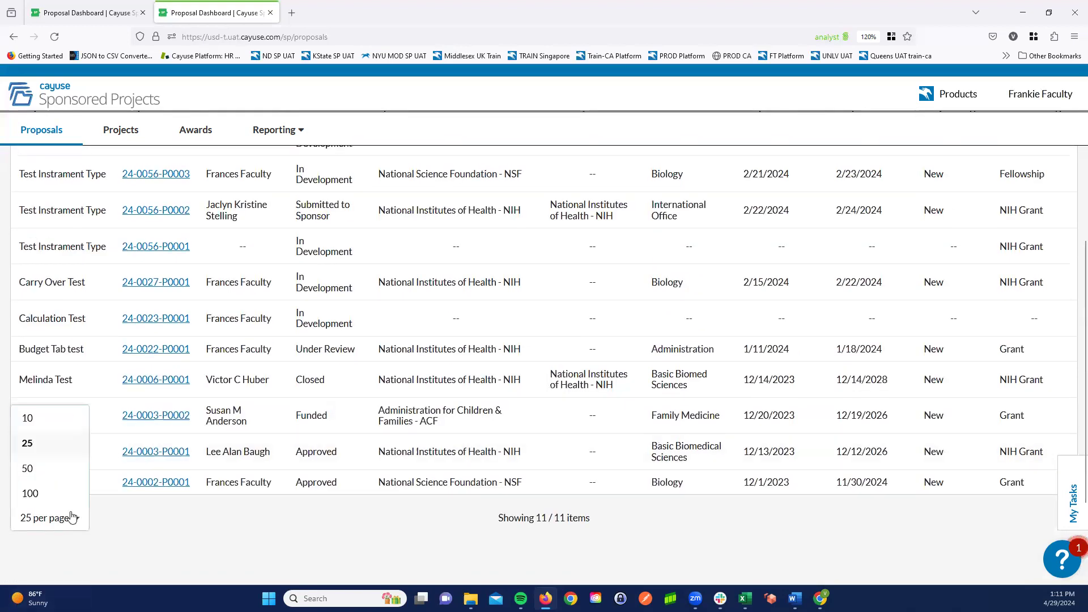
pyautogui.click(57, 425)
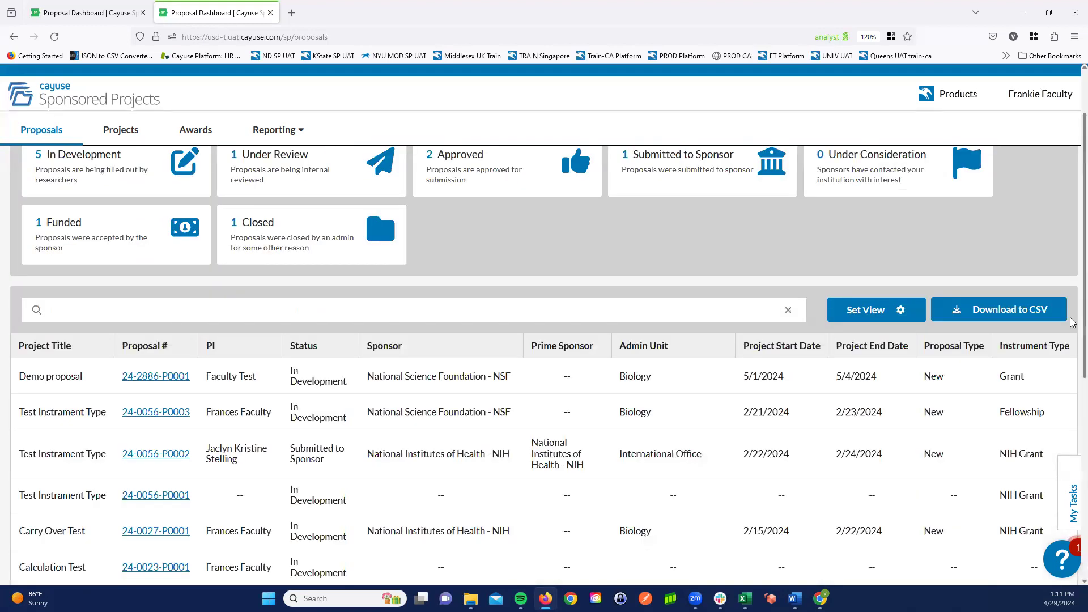
# - Filter the proposals list by Instrument Type "NIH Grant" and look through the list
pyautogui.scroll(-5, 1073, 322)
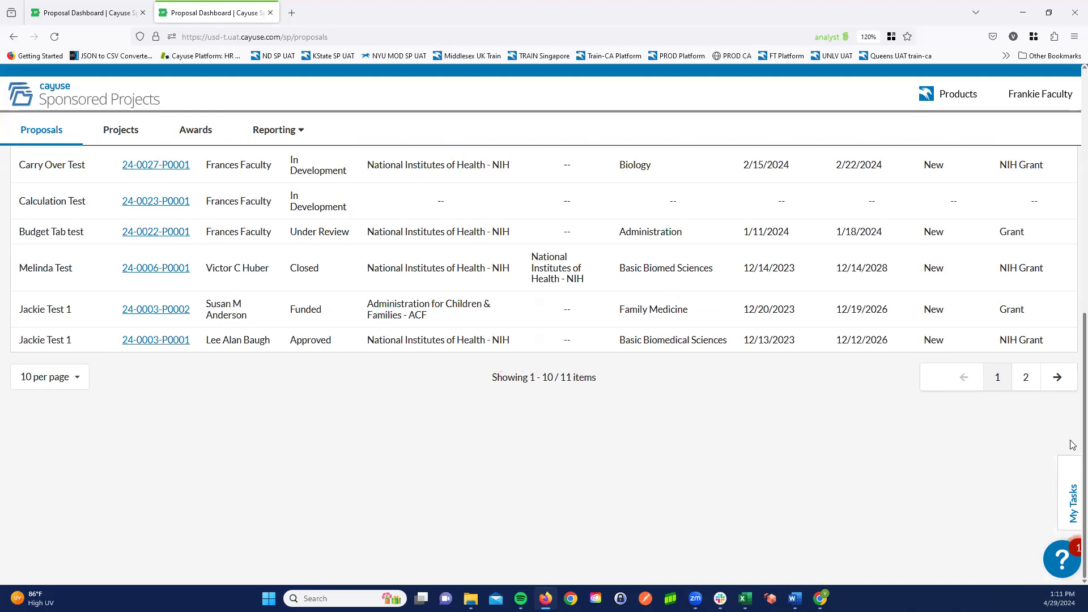
pyautogui.scroll(6, 453, 429)
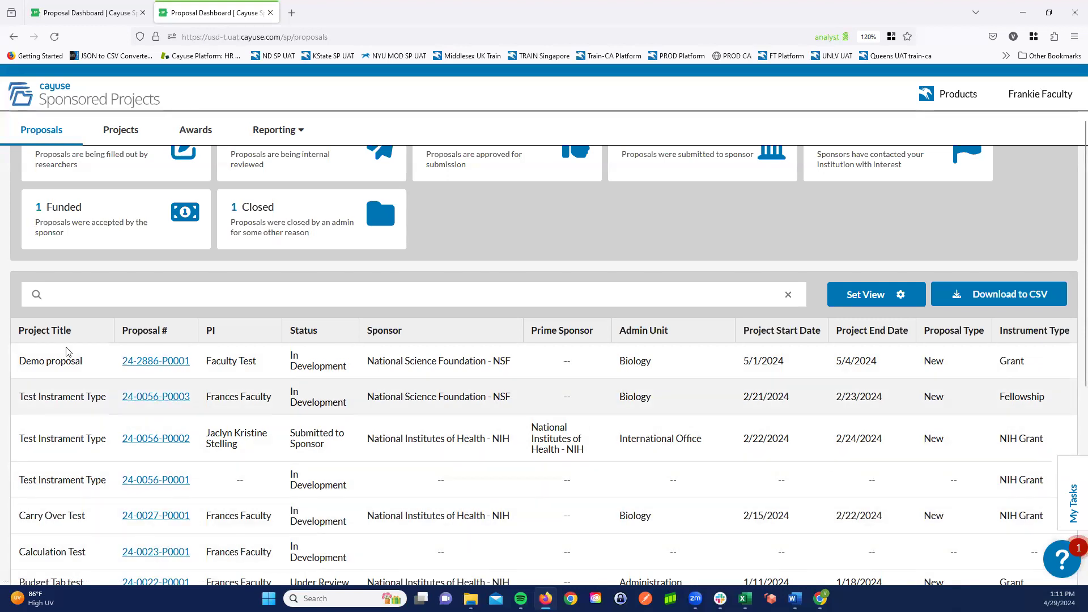
pyautogui.click(72, 293)
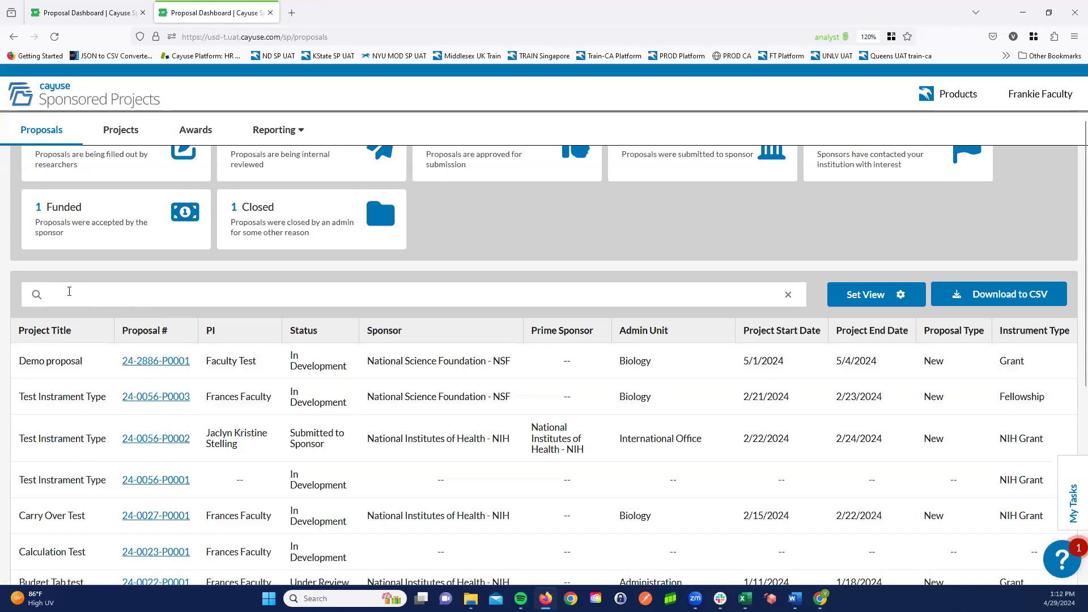
pyautogui.click(69, 291)
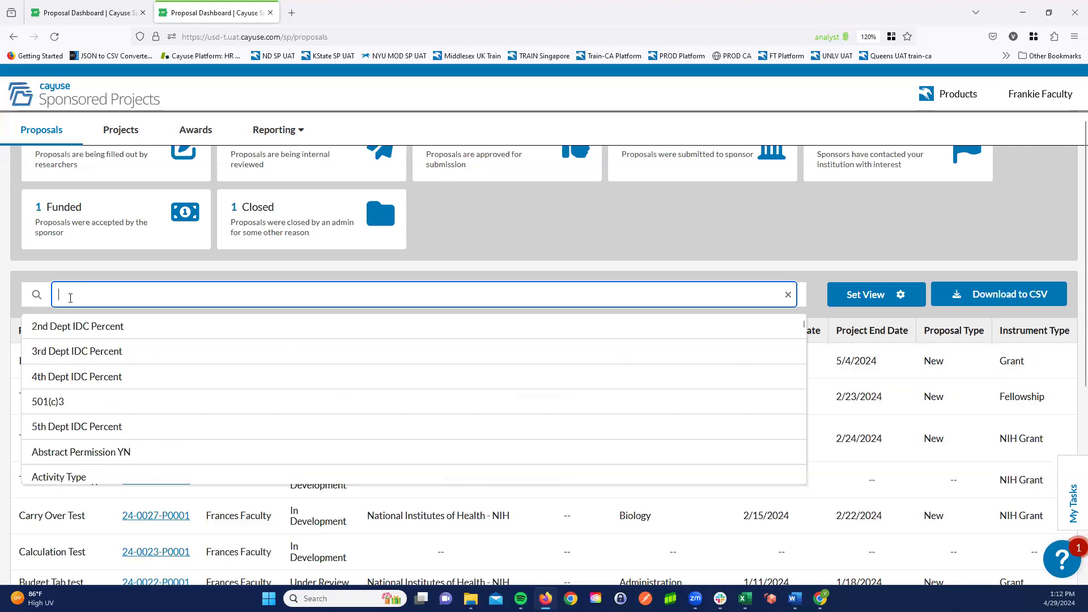
pyautogui.write('instru')
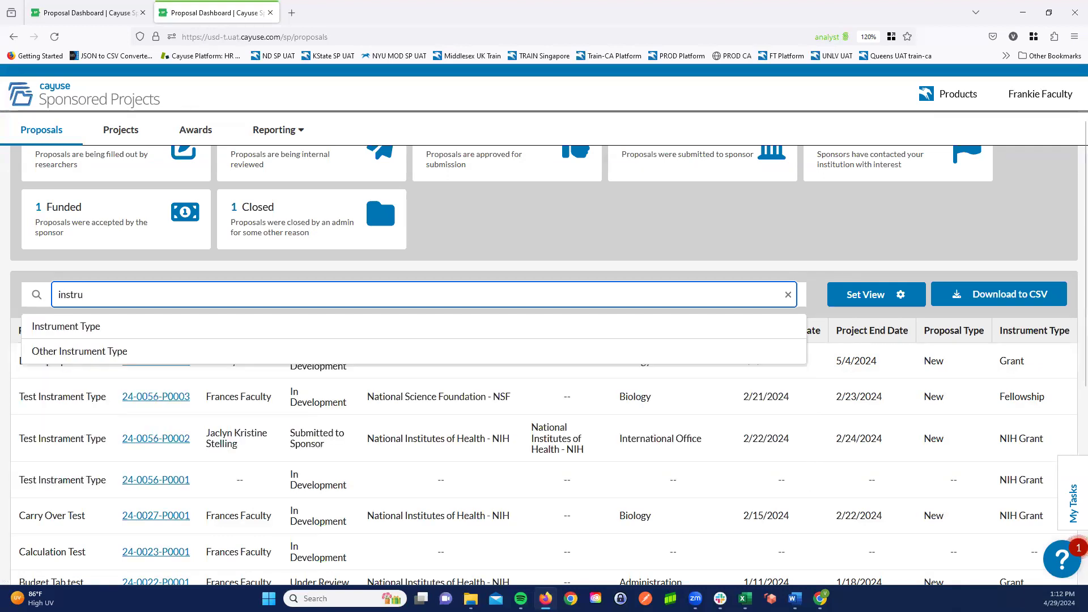
pyautogui.click(80, 333)
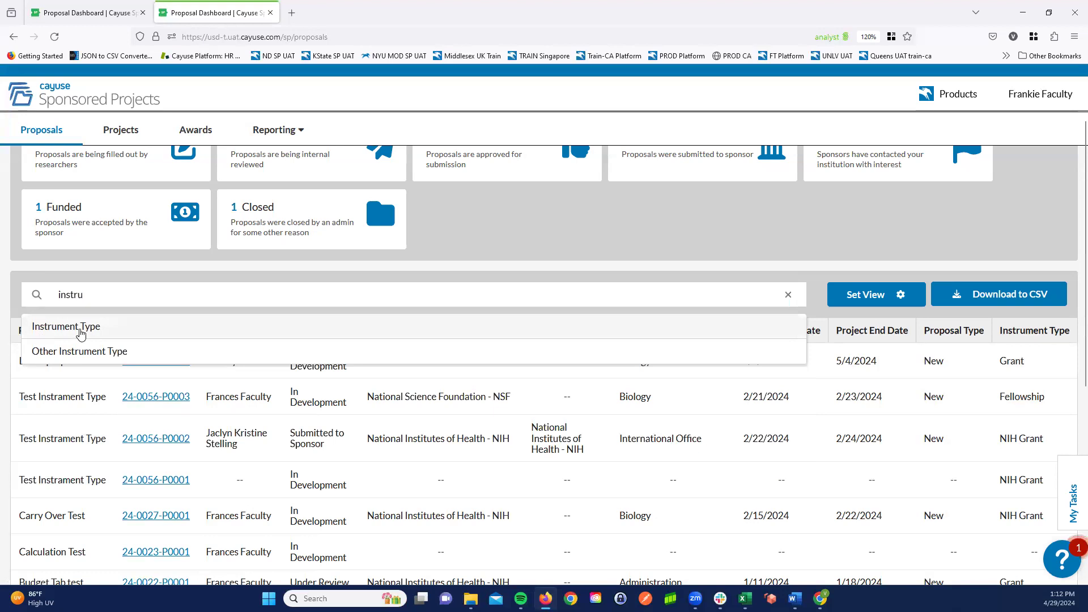
pyautogui.click(80, 334)
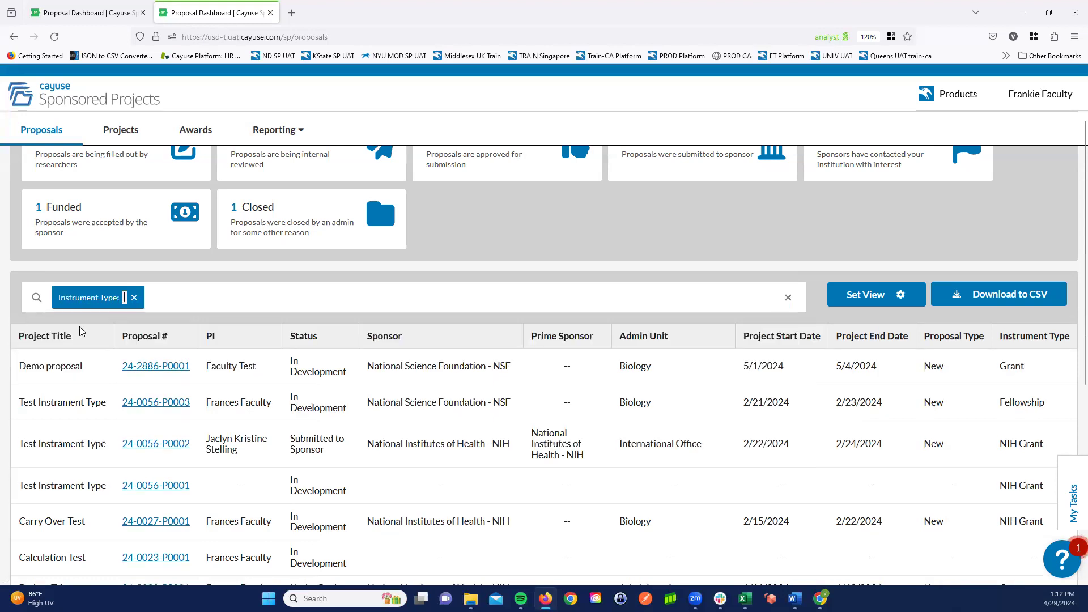
pyautogui.write('N')
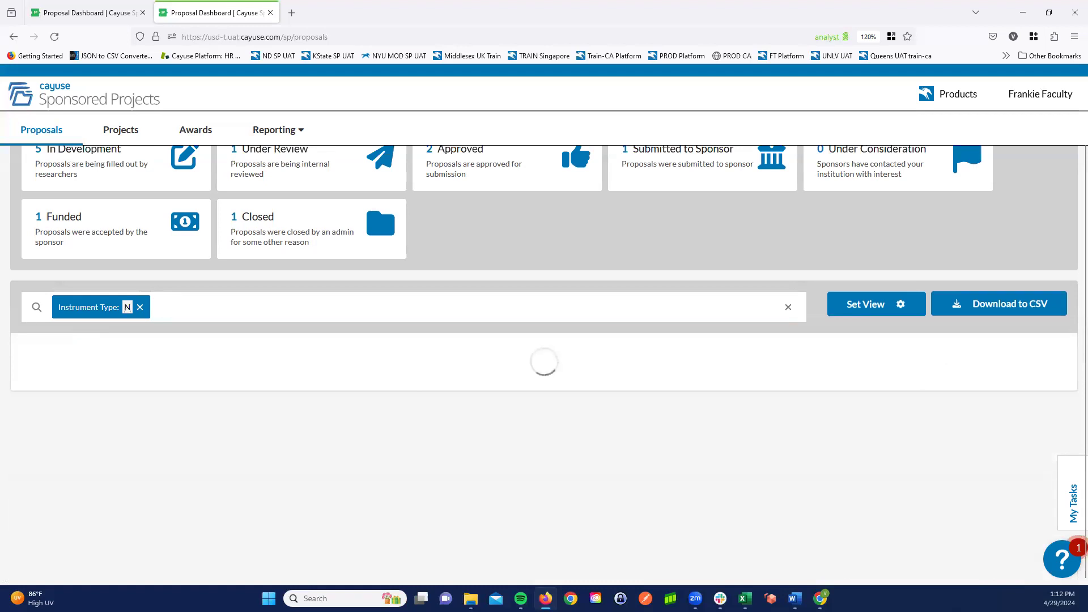
pyautogui.write('IH Grant')
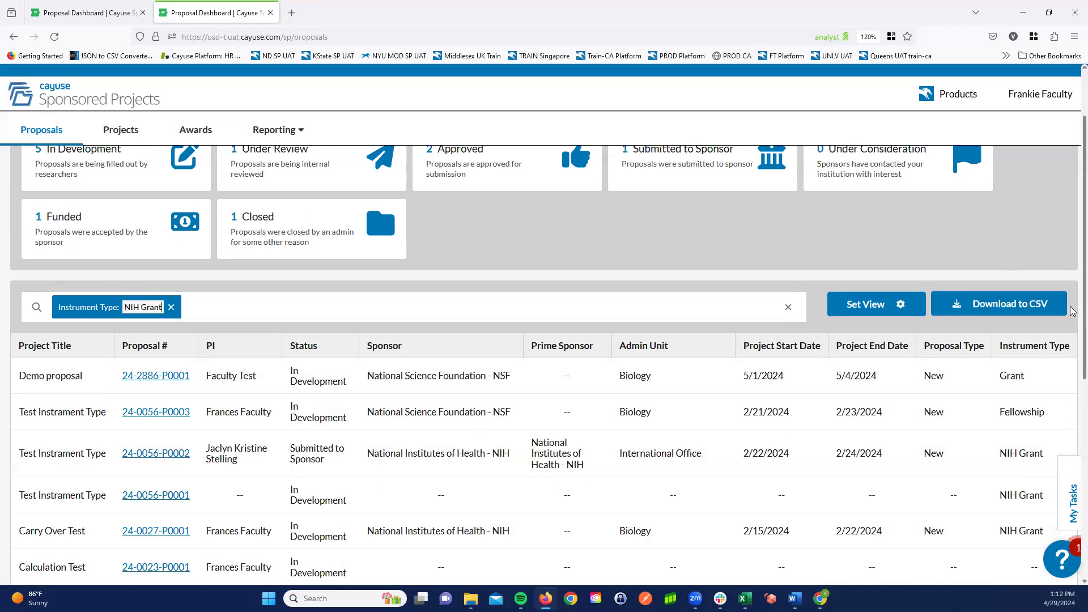
pyautogui.scroll(-1, 1073, 311)
pyautogui.scroll(-1, 1073, 311)
pyautogui.scroll(2, 1065, 315)
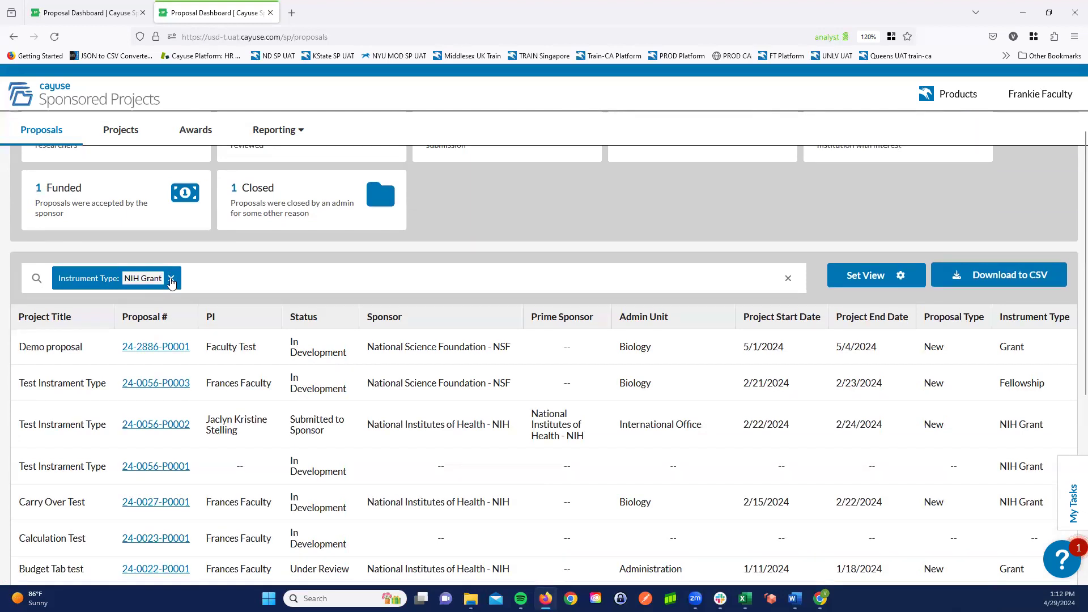
# - Replace the Instrument Type filter on the proposals list with a Prime Sponsor filter for "NIH"
pyautogui.click(246, 277)
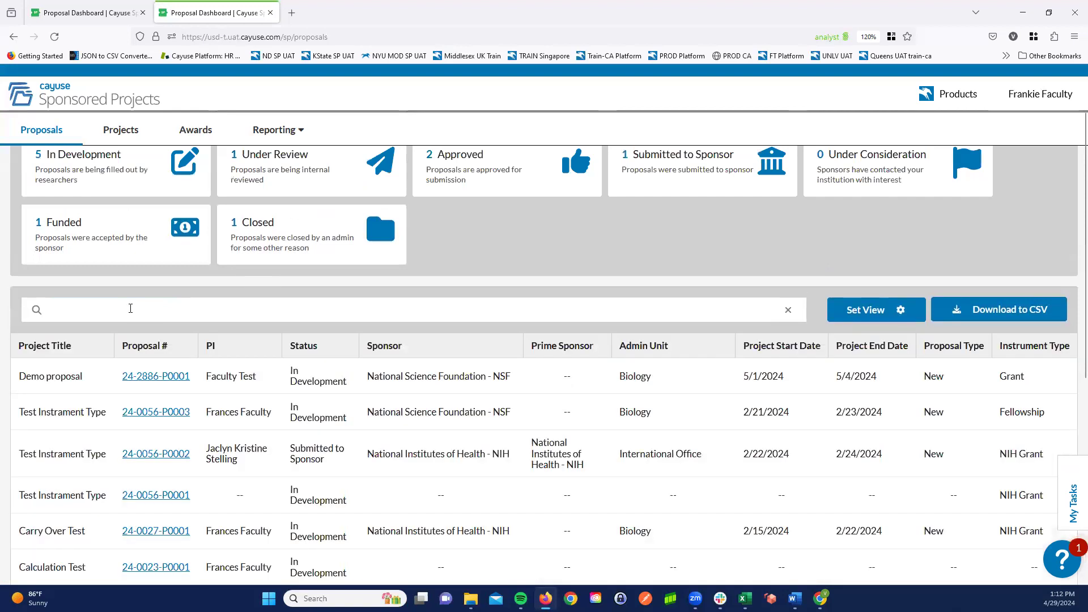
pyautogui.click(130, 308)
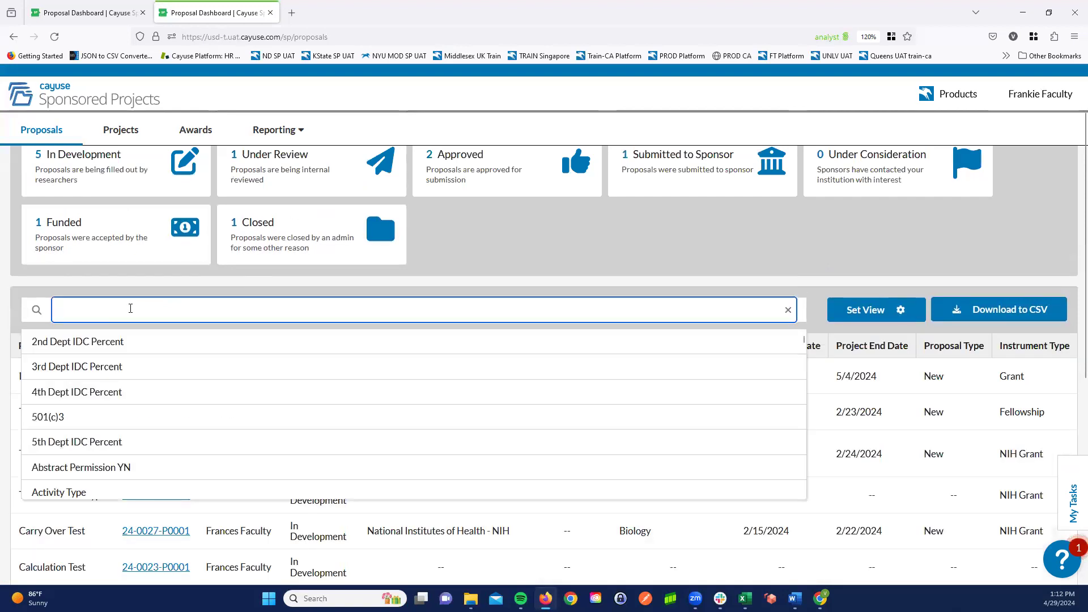
pyautogui.write('prime spons')
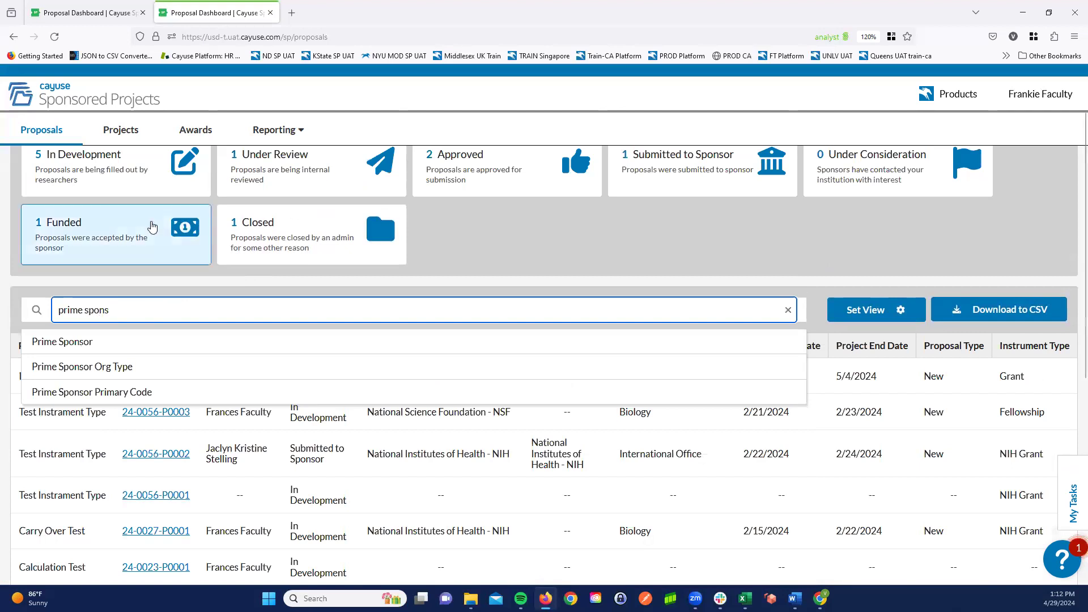
pyautogui.click(69, 345)
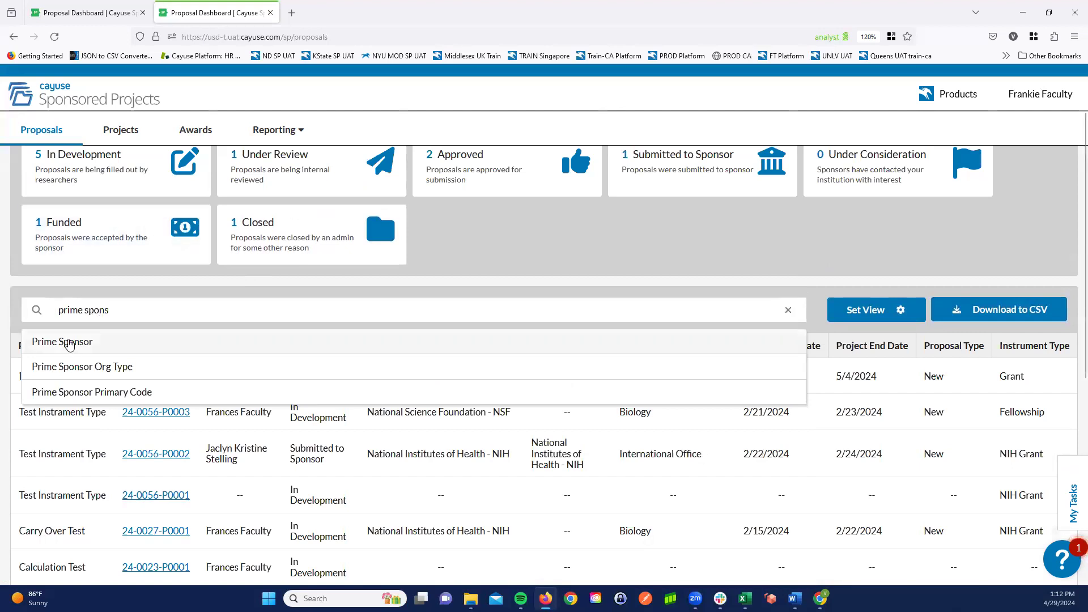
pyautogui.click(70, 344)
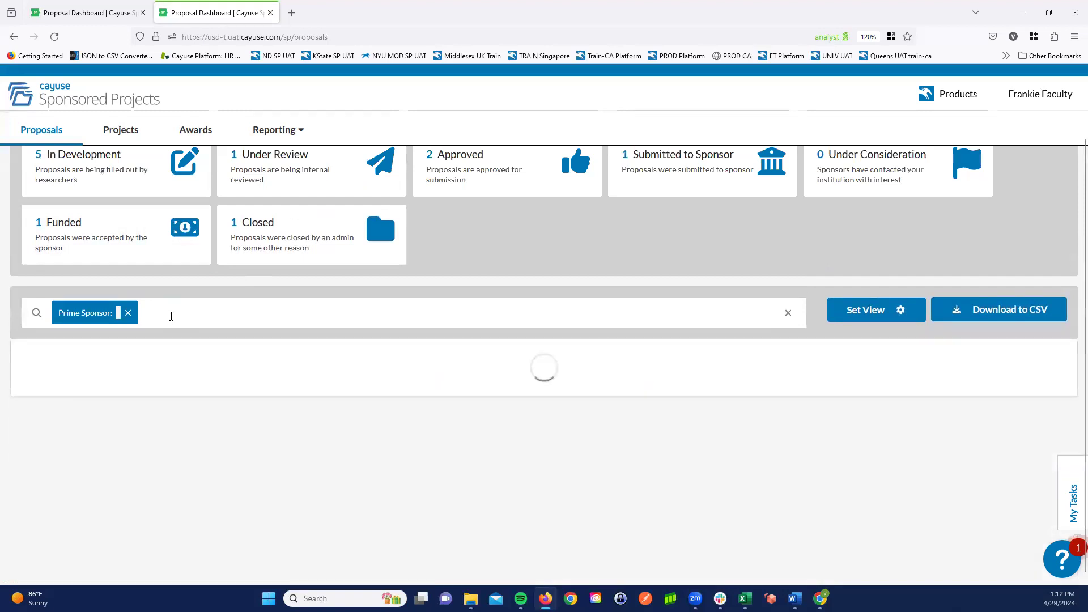
pyautogui.write('NIH')
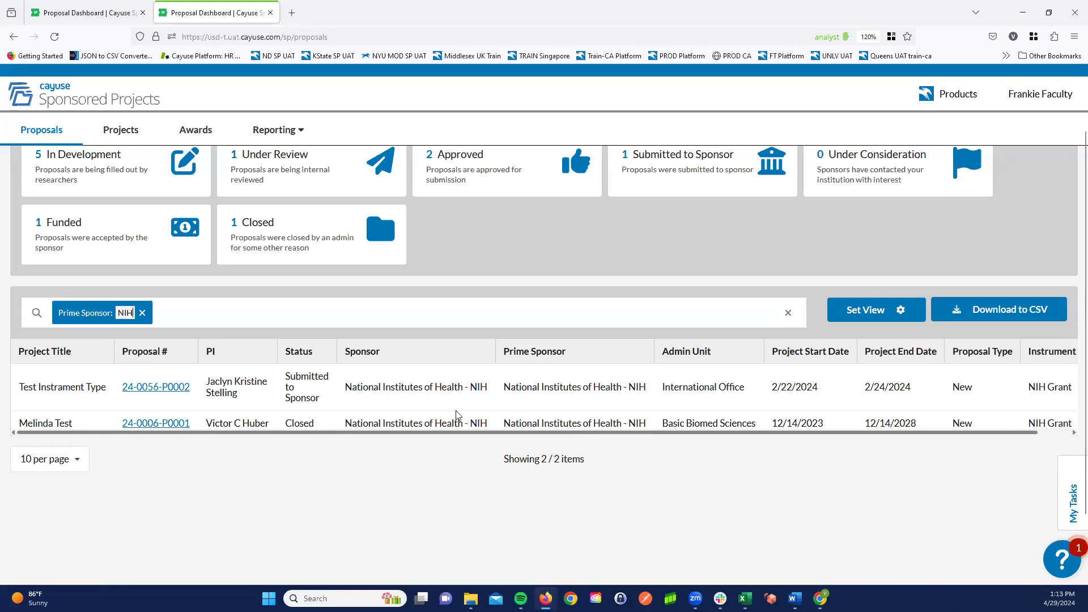
# - Remove the Prime Sponsor filter from the proposals list
pyautogui.click(143, 314)
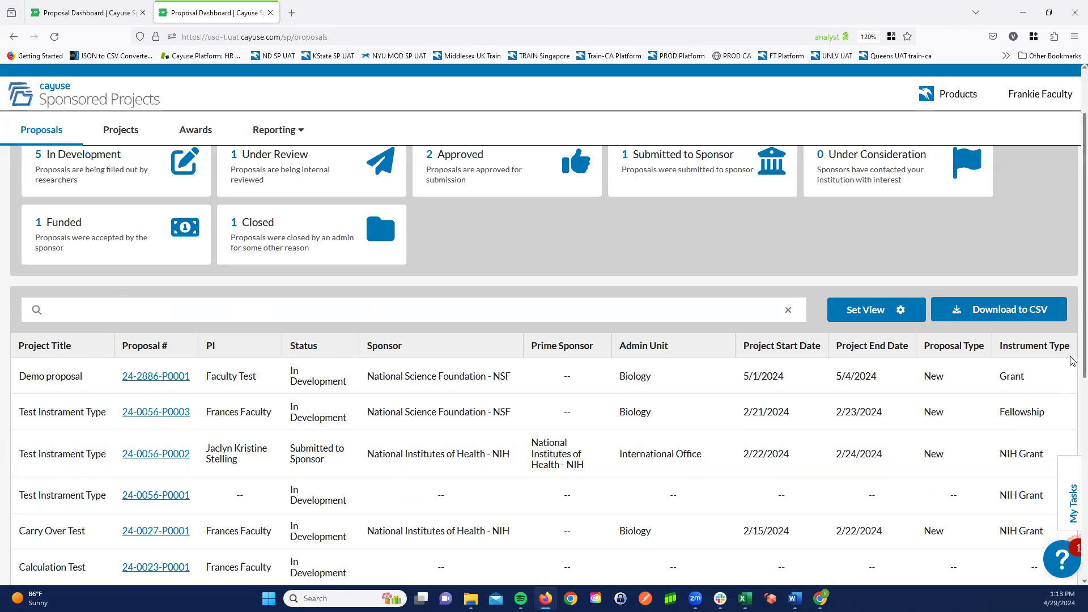
pyautogui.scroll(-6, 1072, 360)
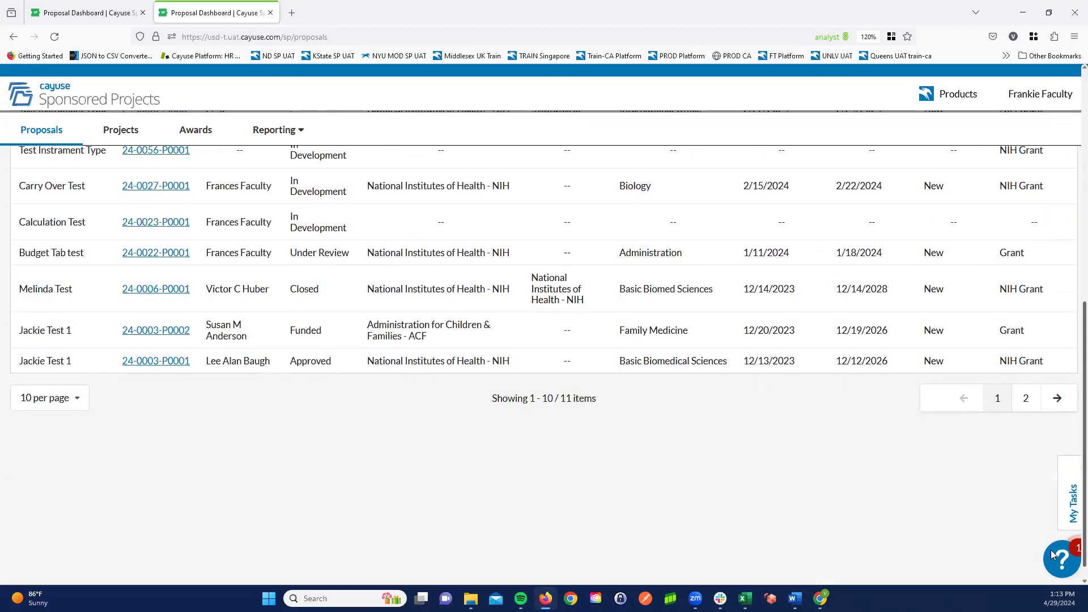
pyautogui.scroll(5, 1071, 382)
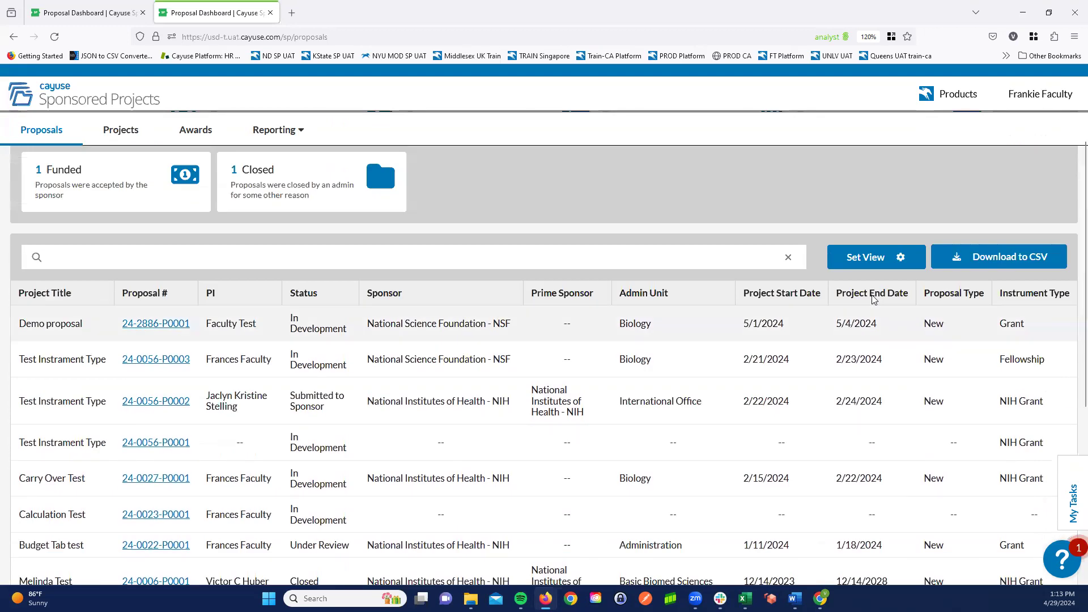
# - Change the proposals list's columns by removing Admin Unit and adding Research Team Name
pyautogui.click(883, 259)
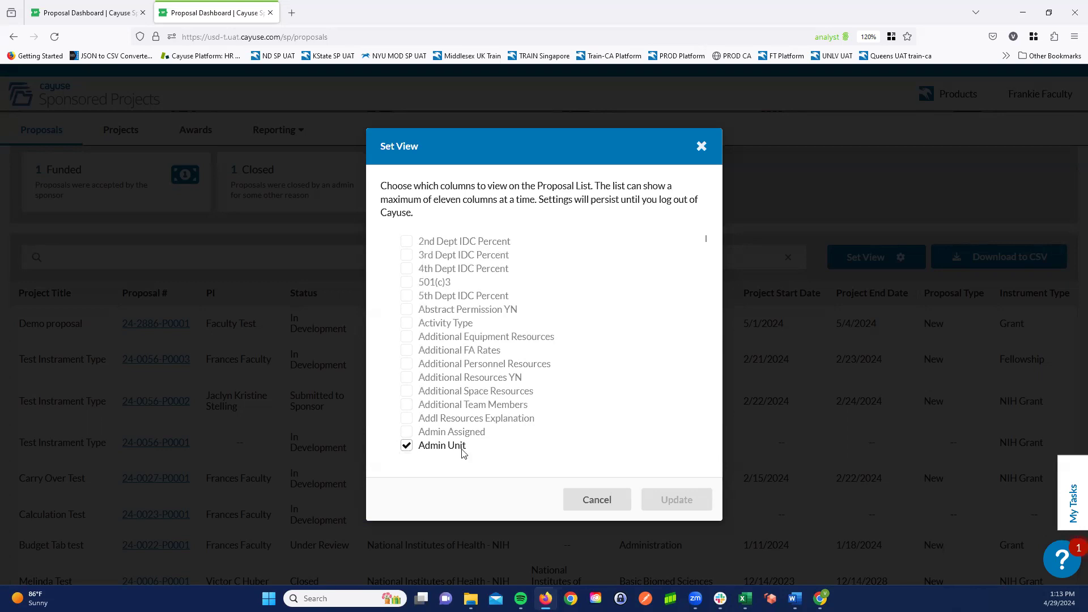
pyautogui.click(408, 447)
pyautogui.moveTo(706, 239); pyautogui.dragTo(687, 346)
pyautogui.scroll(-5, 687, 345)
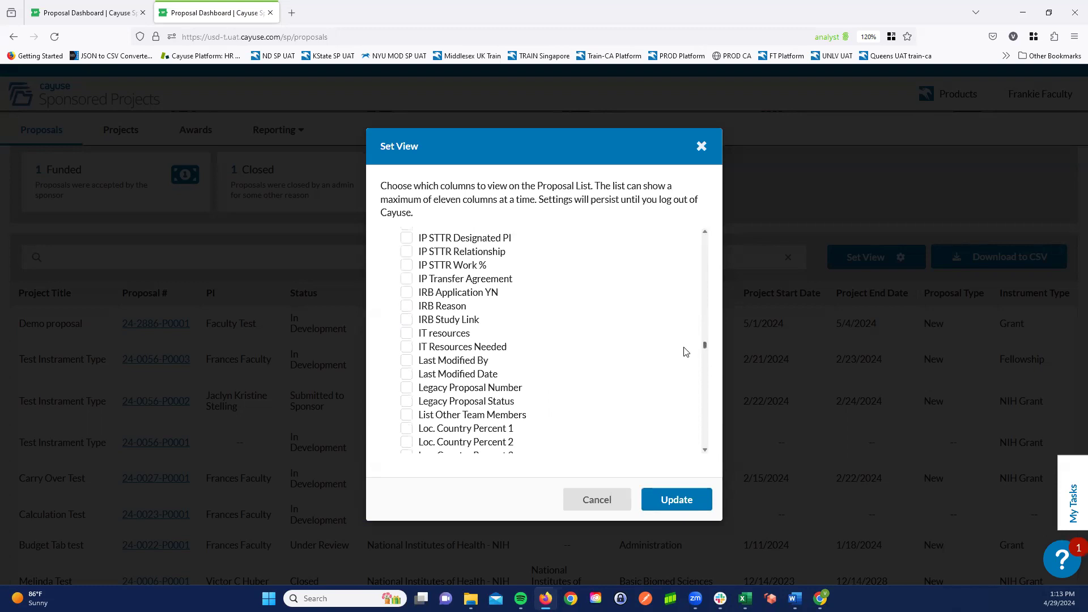
pyautogui.scroll(-3, 685, 348)
pyautogui.scroll(-5, 681, 363)
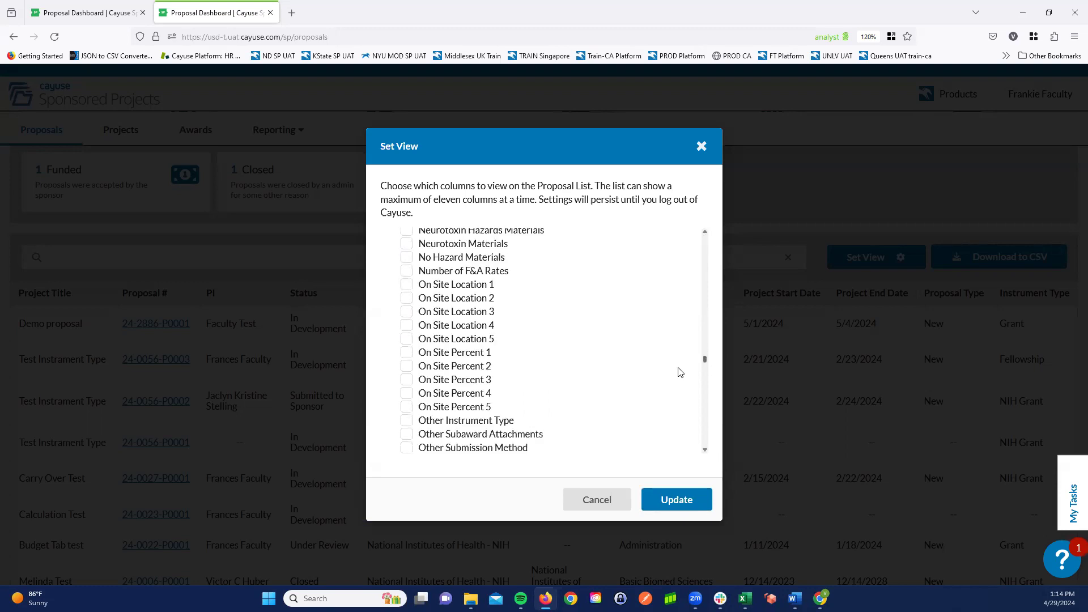
pyautogui.scroll(-5, 680, 371)
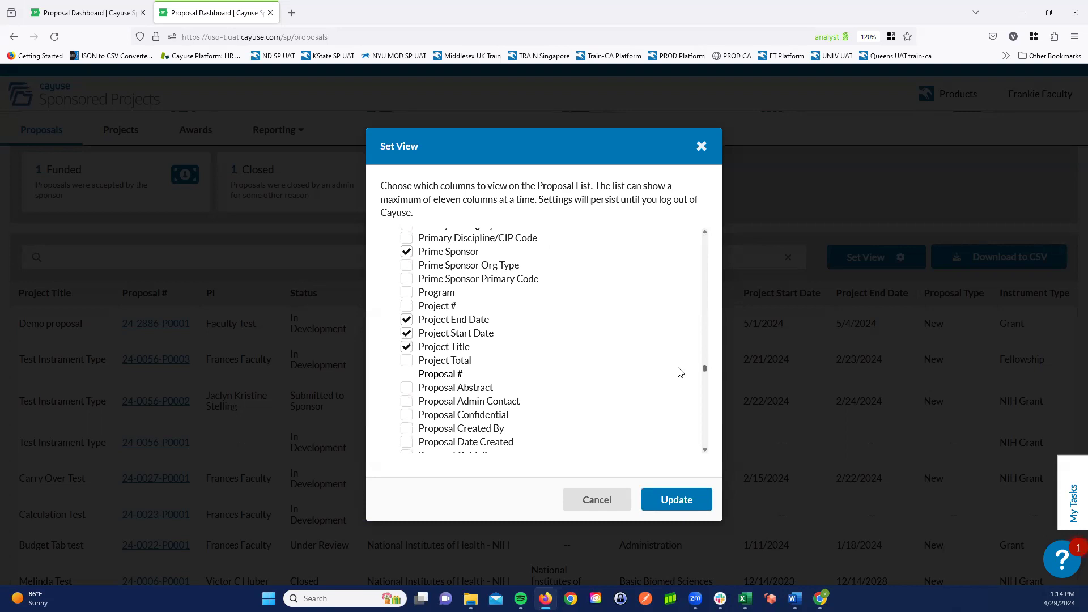
pyautogui.scroll(-1, 680, 373)
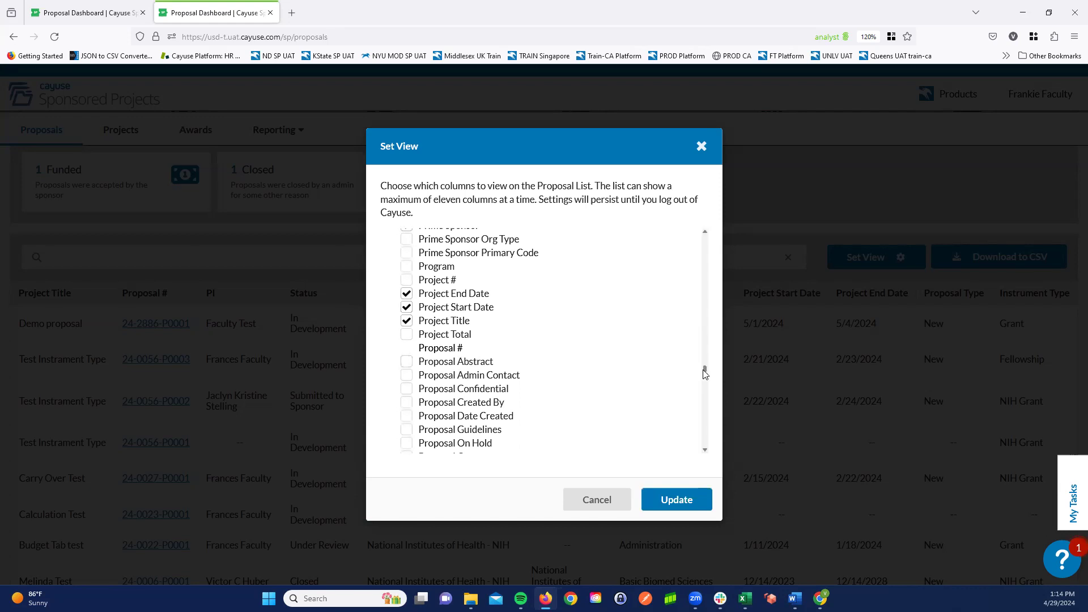
pyautogui.scroll(-3, 705, 374)
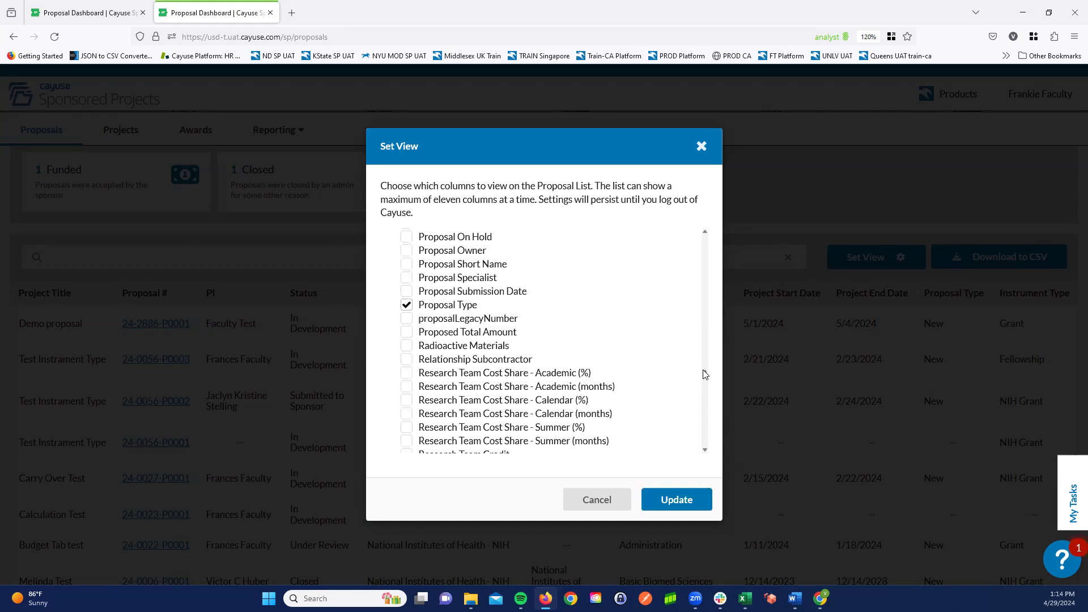
pyautogui.scroll(-3, 705, 377)
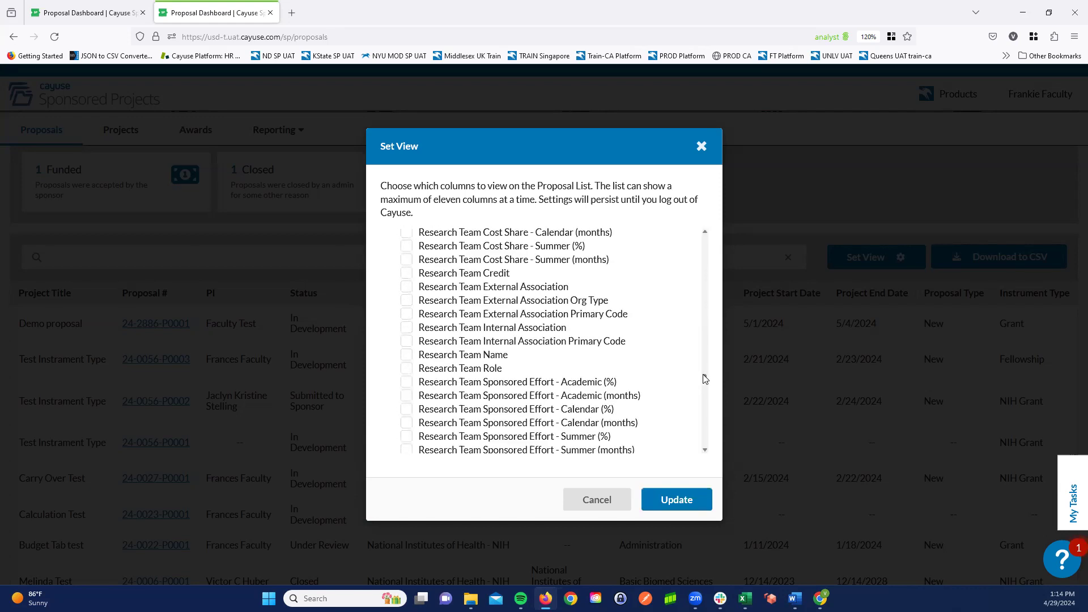
pyautogui.click(407, 355)
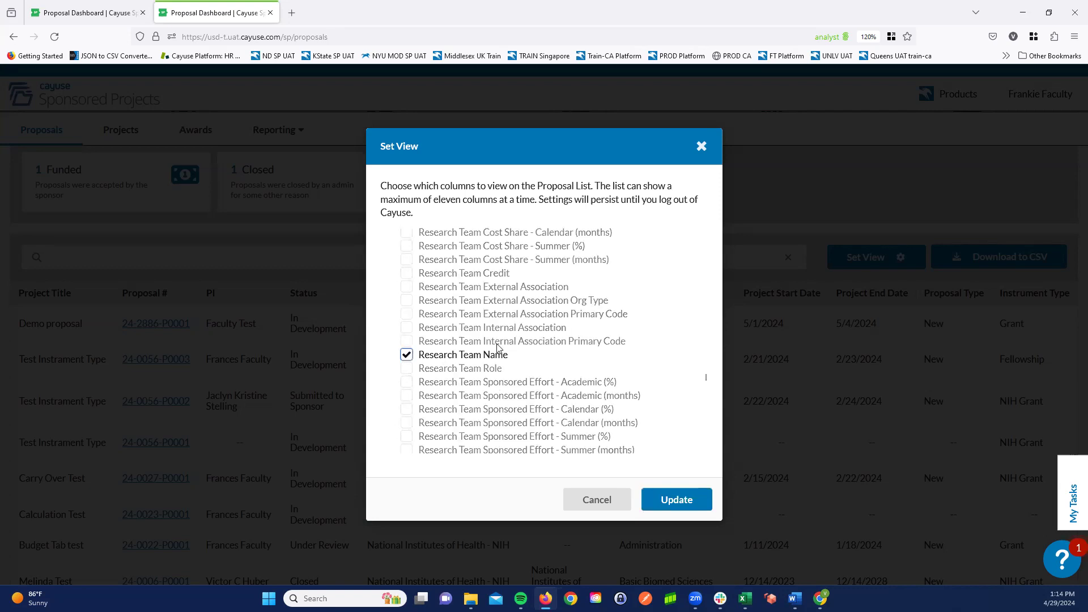
pyautogui.click(676, 499)
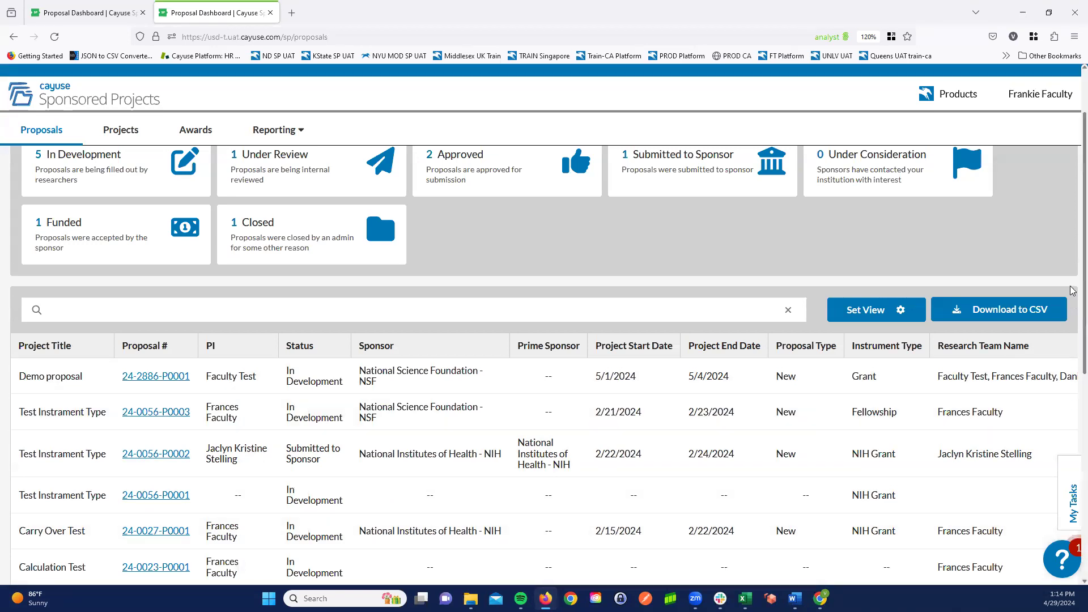
# - Look through the proposals list down to its last row, checking the Research Team Name column
pyautogui.scroll(-1, 1073, 323)
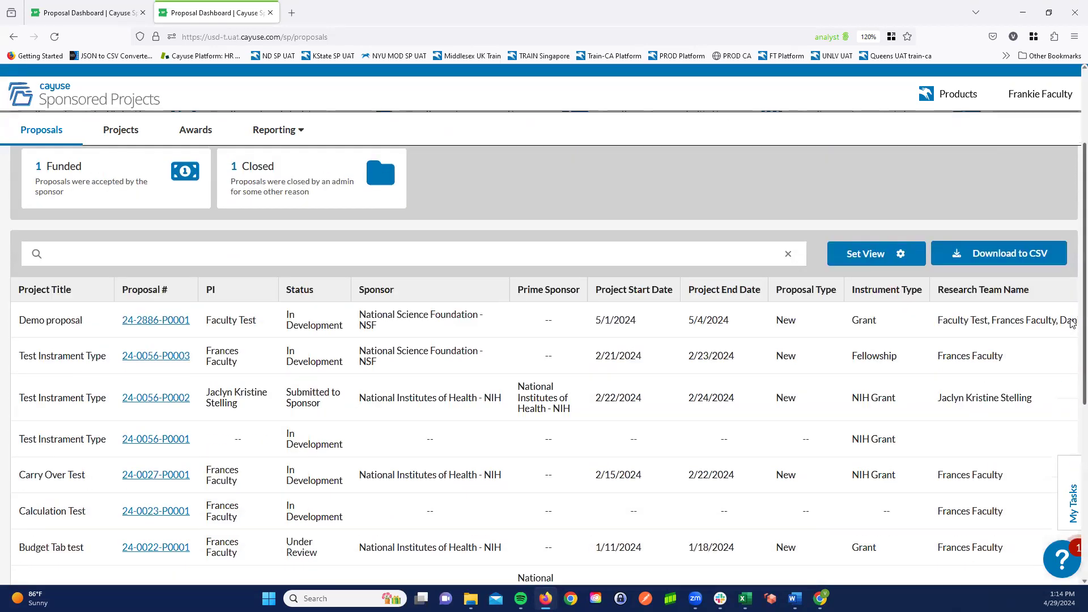
pyautogui.scroll(-1, 1060, 362)
pyautogui.scroll(-1, 1060, 391)
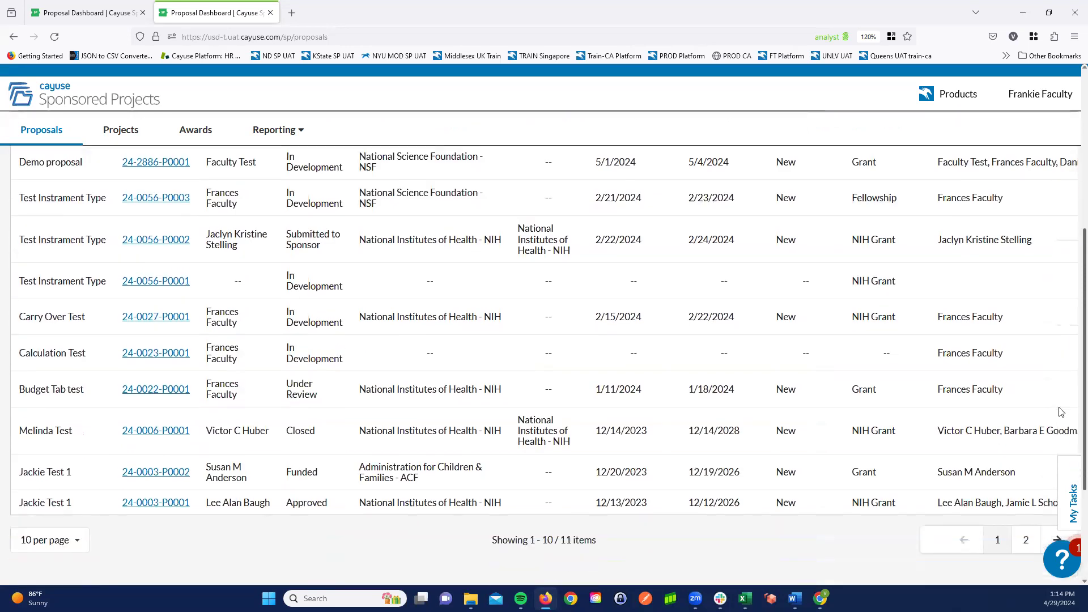
pyautogui.scroll(-1, 1060, 430)
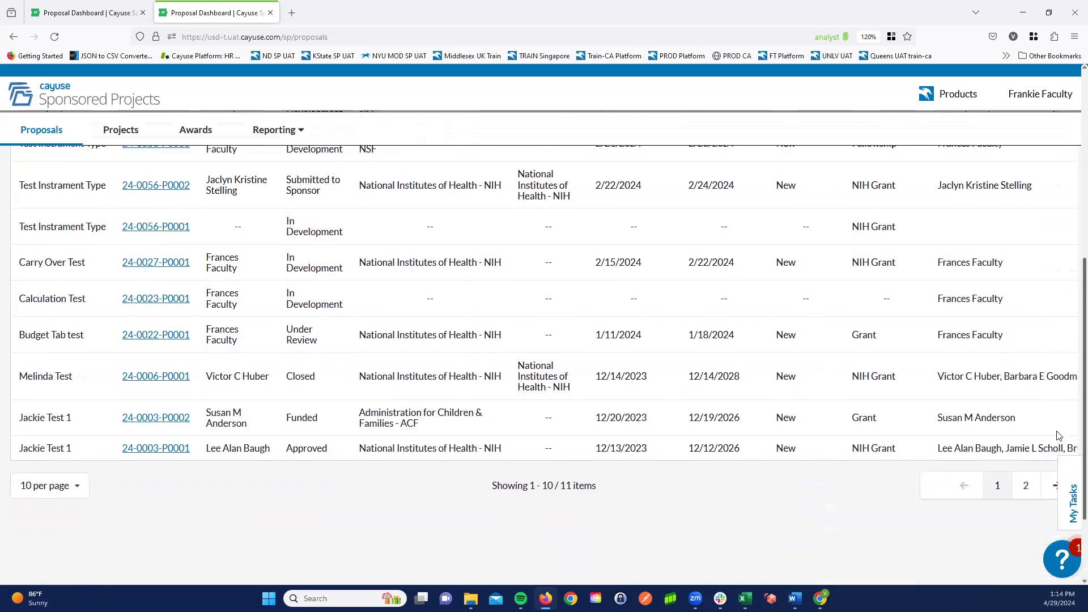
pyautogui.scroll(6, 1070, 402)
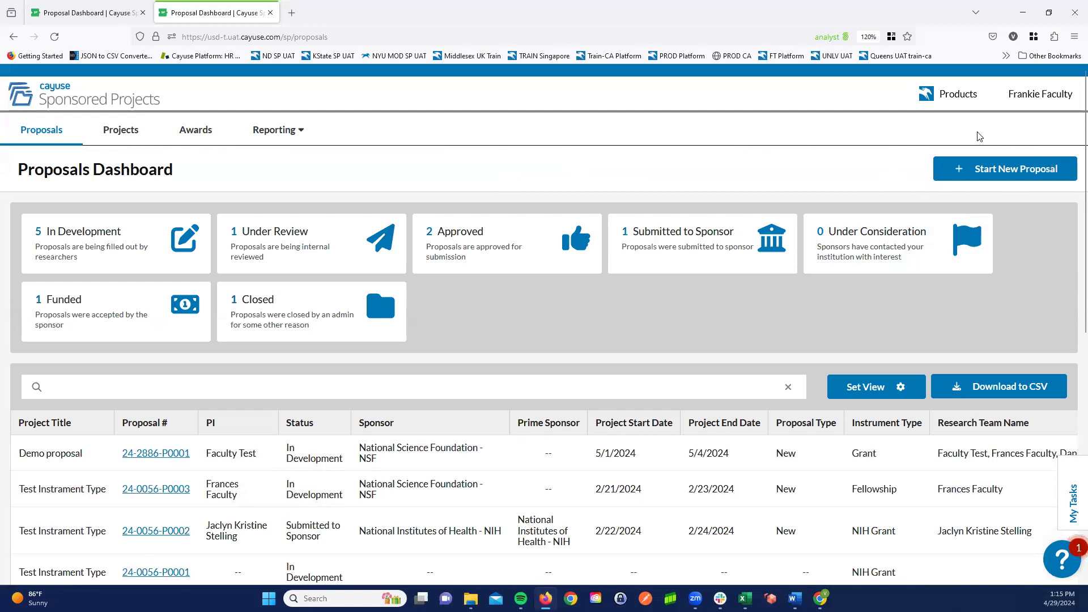
# - Start a new proposal unrelated to existing ones by creating a new project titled "Faculty NIH Spring 2024"
pyautogui.click(1004, 172)
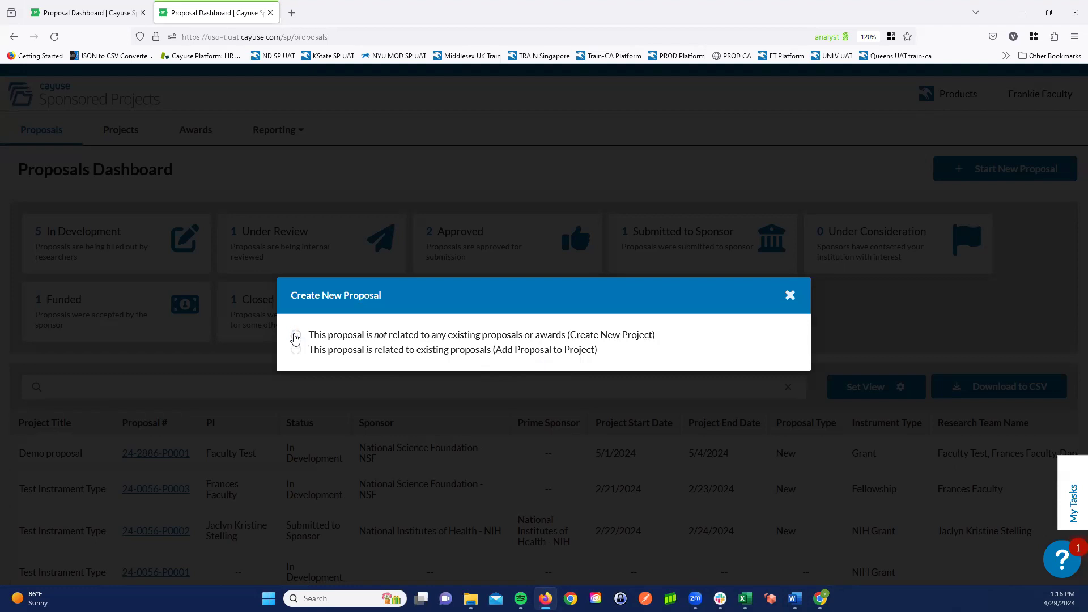
pyautogui.click(295, 336)
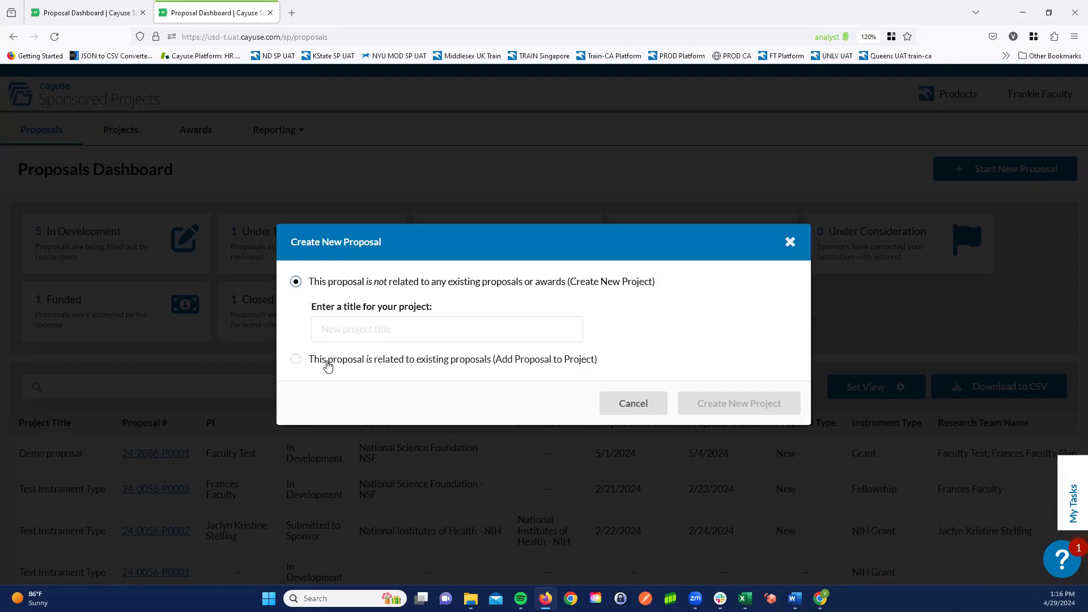
pyautogui.click(325, 329)
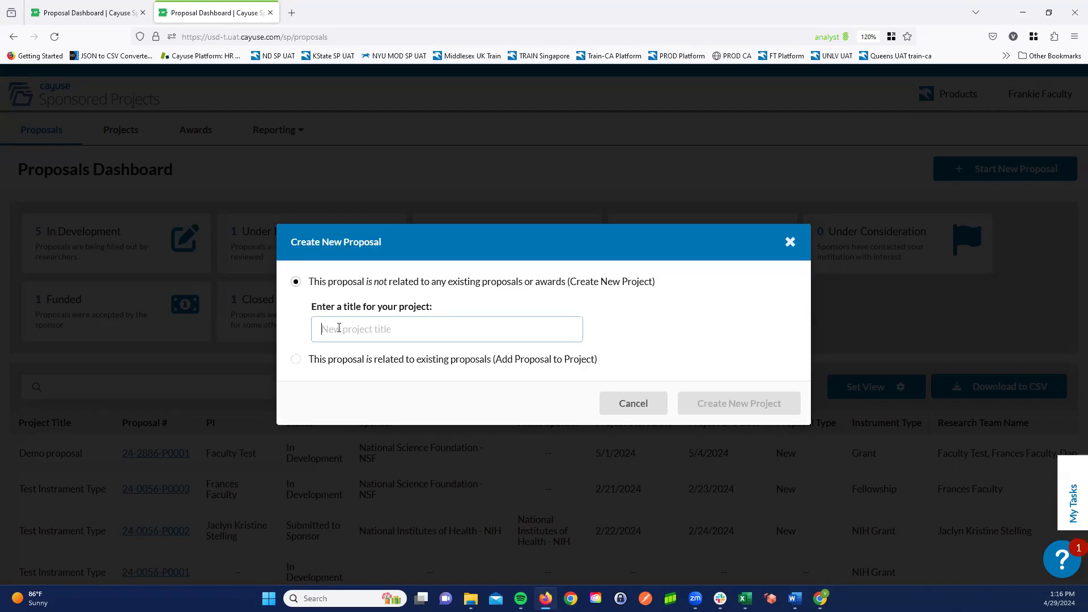
pyautogui.write('Faculty')
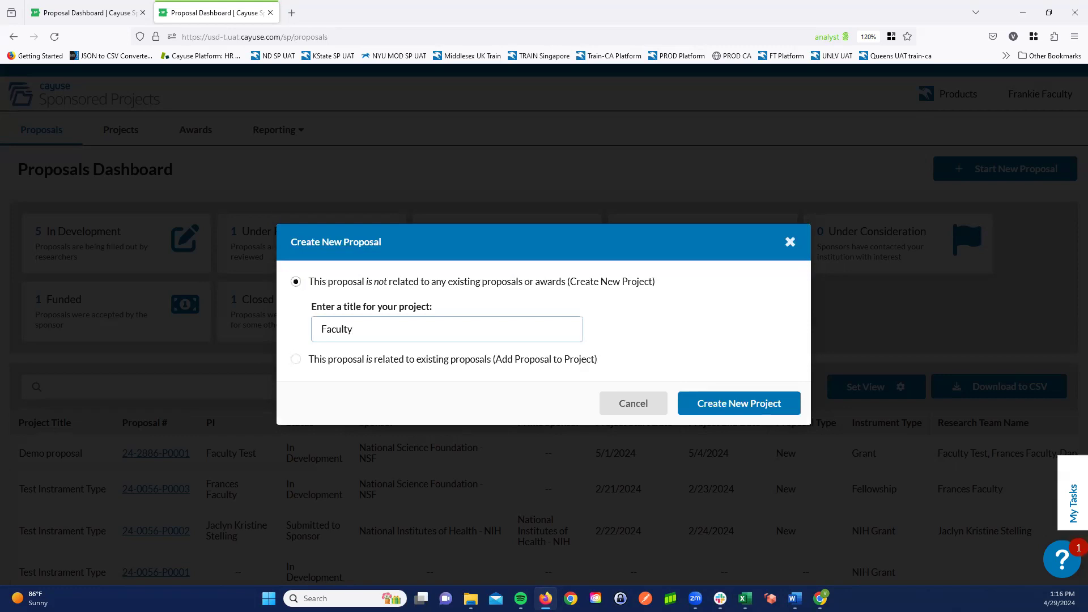
pyautogui.write('NIH Spring 2024')
pyautogui.click(744, 405)
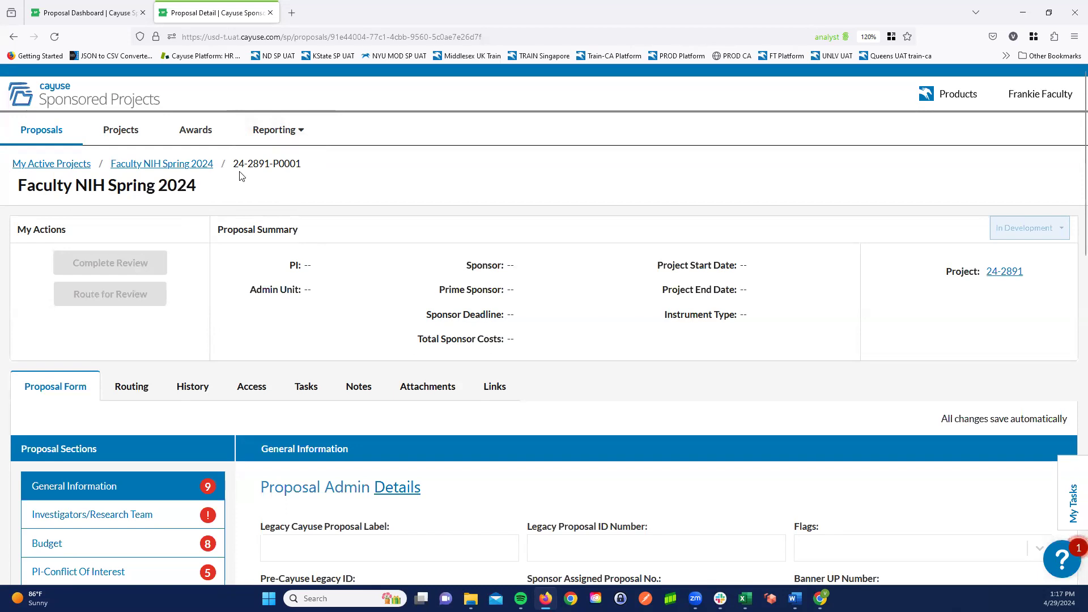
# - Set the Sponsor in the proposal's General Information section to National Institutes of Health - NIH
pyautogui.moveTo(233, 165); pyautogui.dragTo(270, 166)
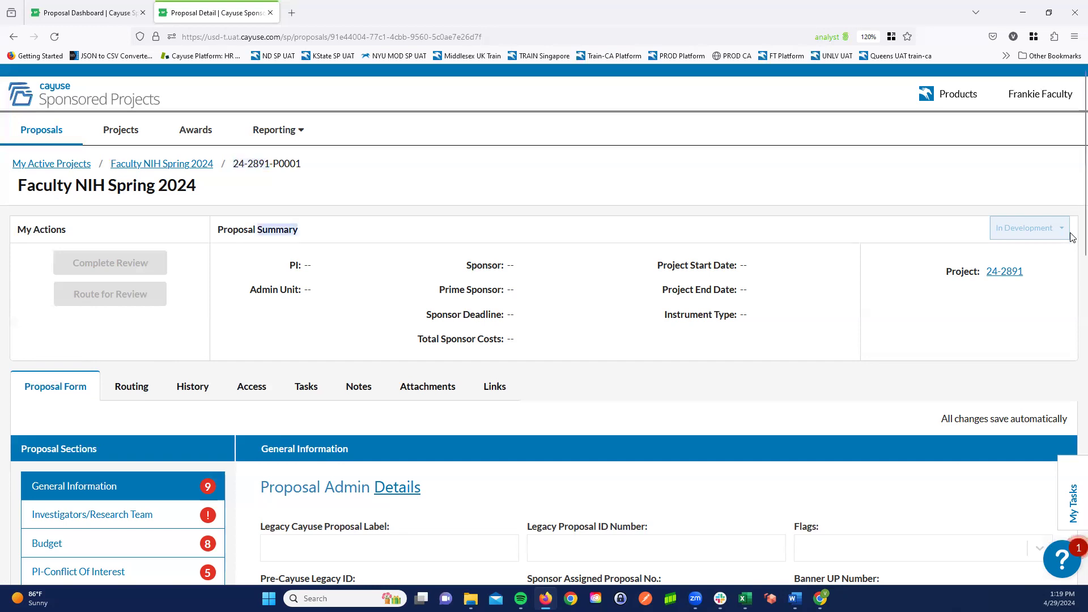
pyautogui.scroll(-3, 1071, 250)
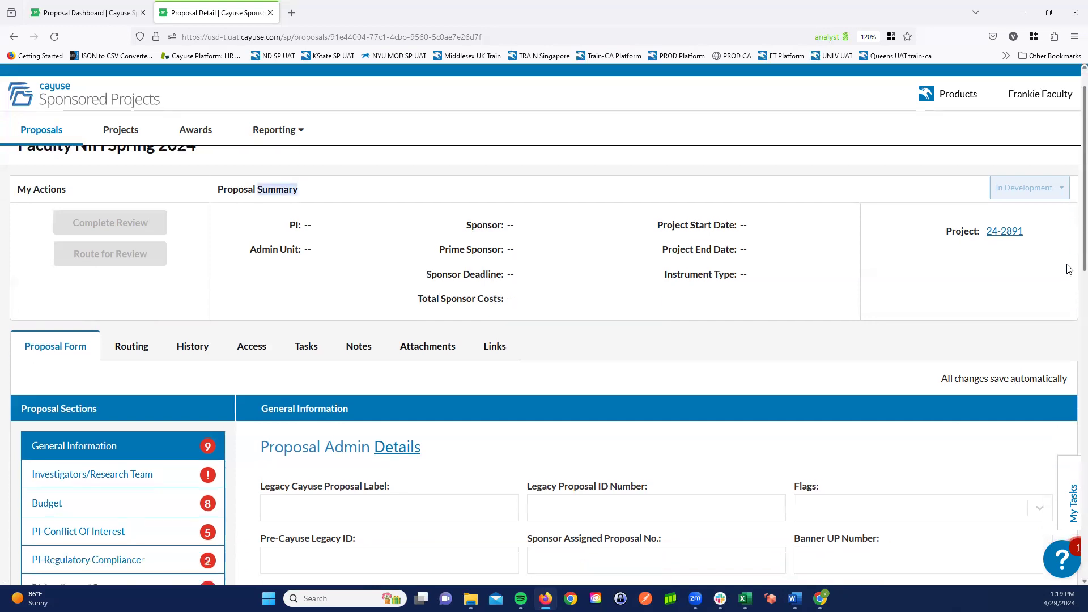
pyautogui.scroll(-1, 1049, 287)
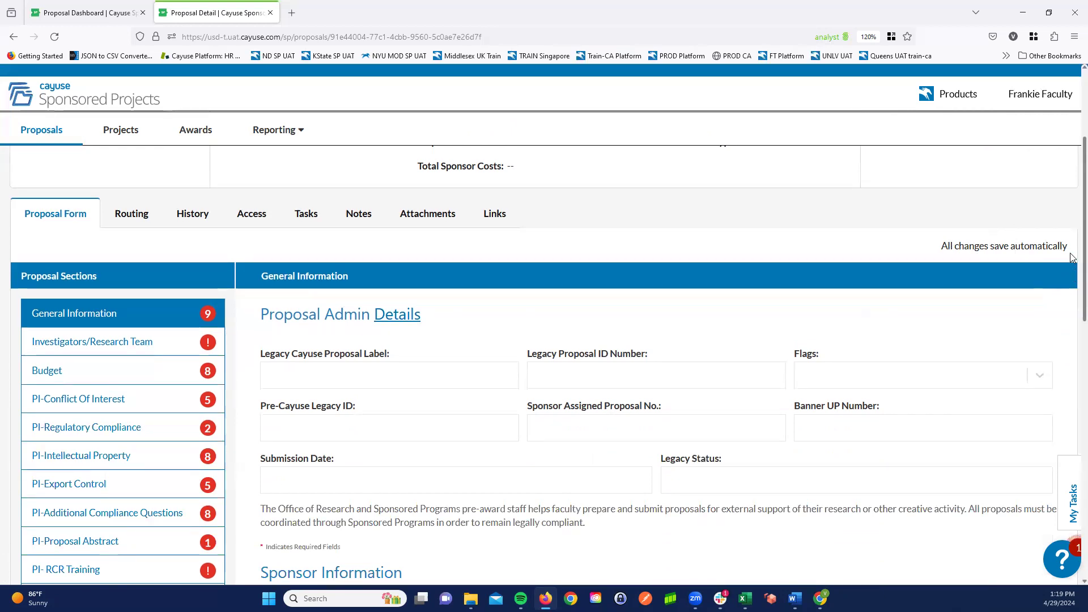
pyautogui.scroll(-2, 1071, 266)
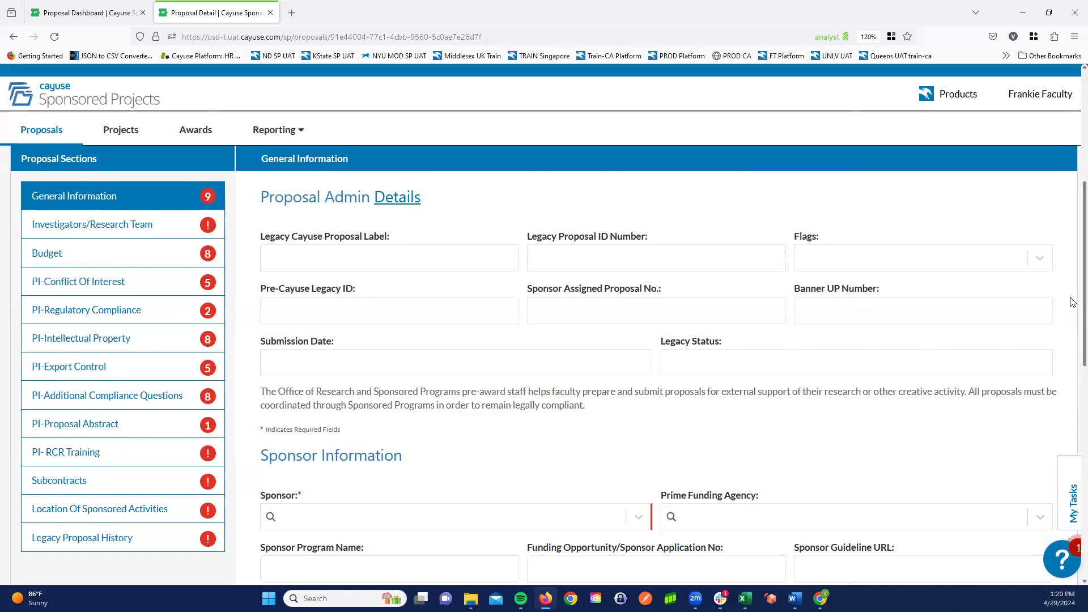
pyautogui.scroll(-3, 1071, 317)
pyautogui.scroll(-1, 1064, 394)
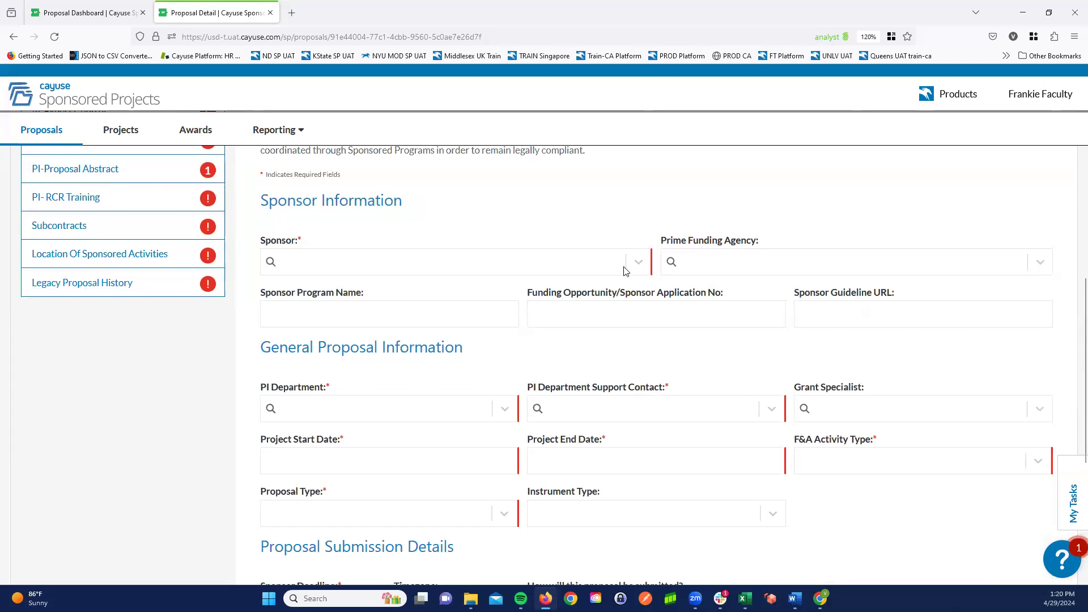
pyautogui.click(533, 264)
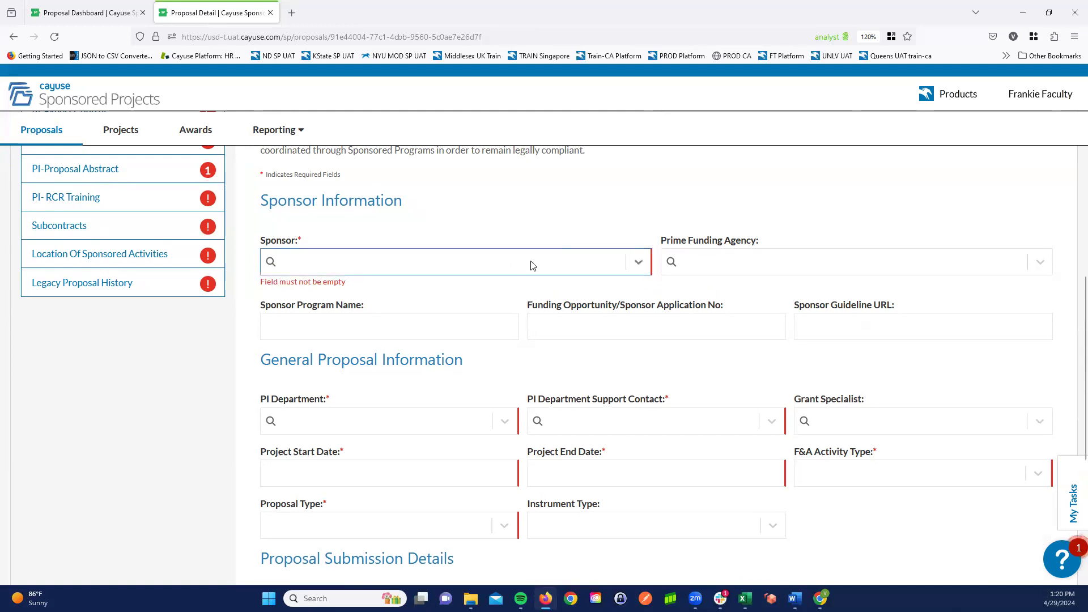
pyautogui.write('Nih')
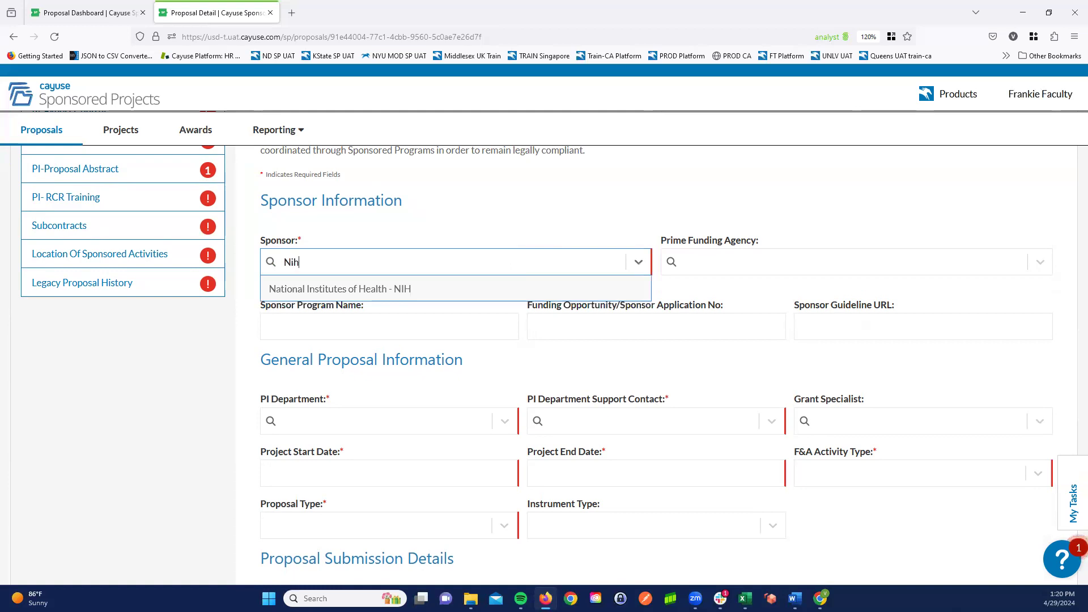
pyautogui.click(409, 290)
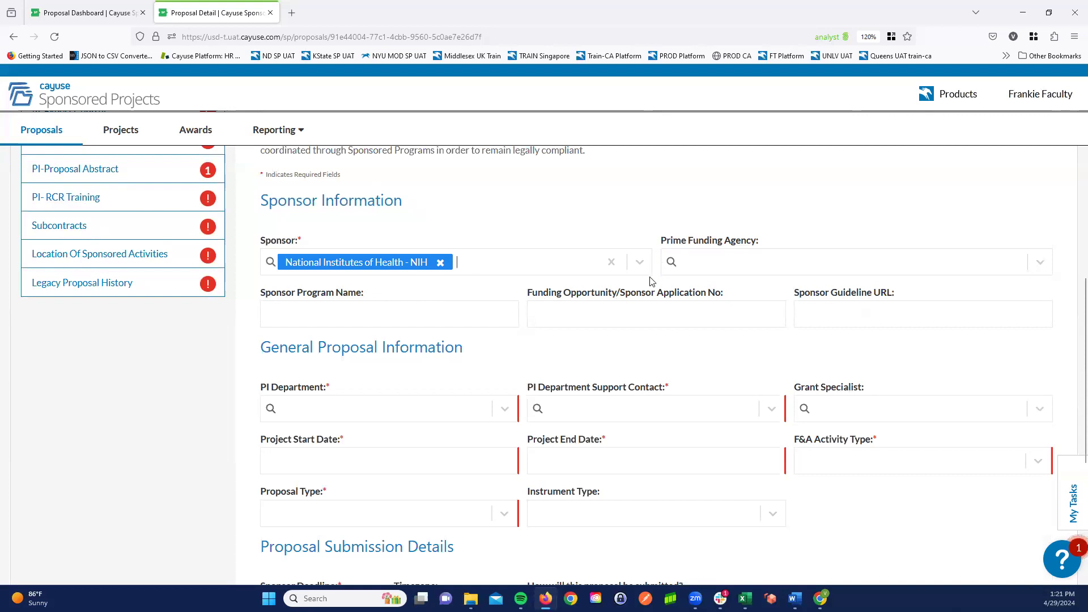
# - Search for "cayuse" and set the PI Department to Cayuse Department
pyautogui.middleClick(168, 382)
pyautogui.middleClick(162, 403)
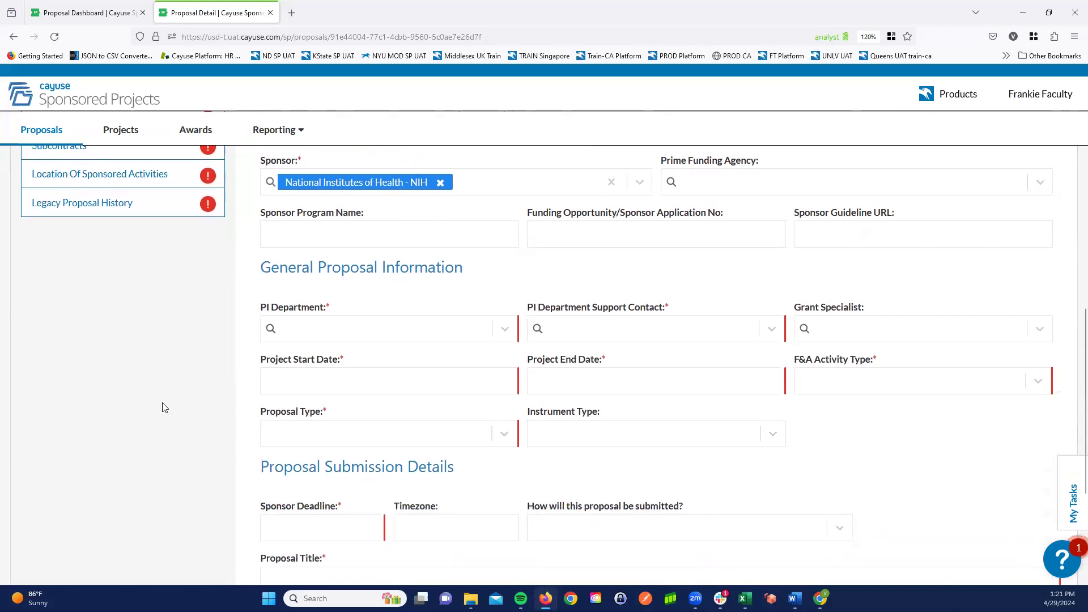
pyautogui.click(332, 329)
pyautogui.write('cayuse')
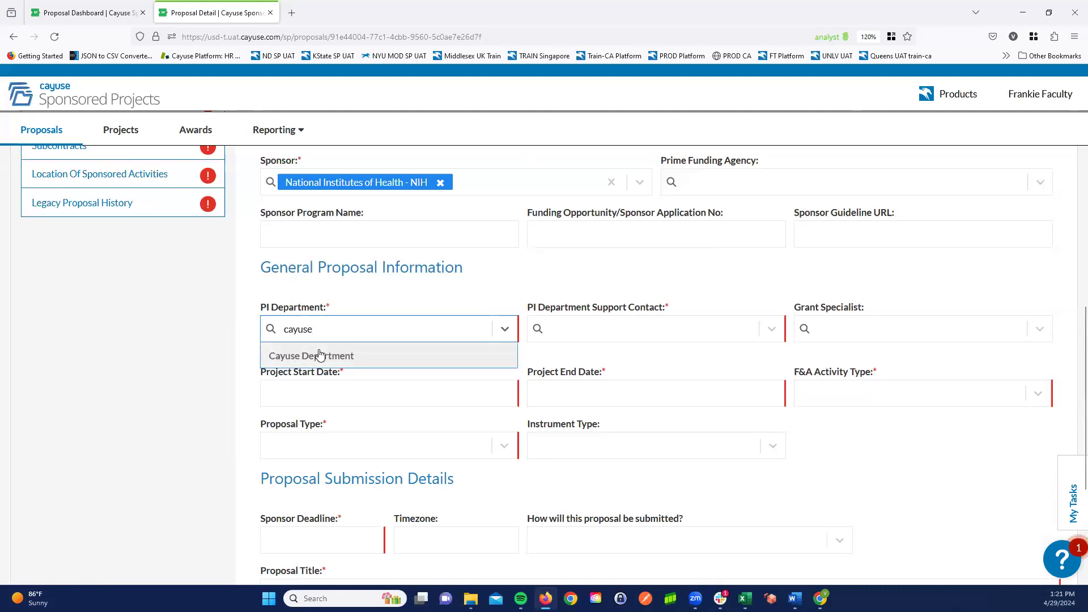
pyautogui.click(321, 355)
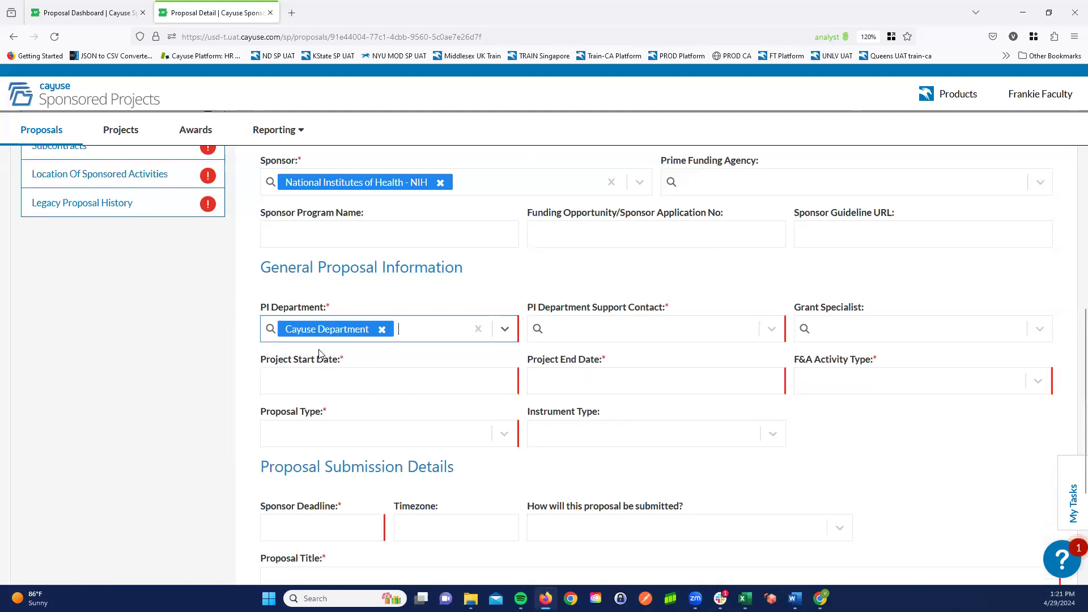
# - Search for "faculty" and choose the person from Cayuse Department as the PI Department Support Contact
pyautogui.click(594, 329)
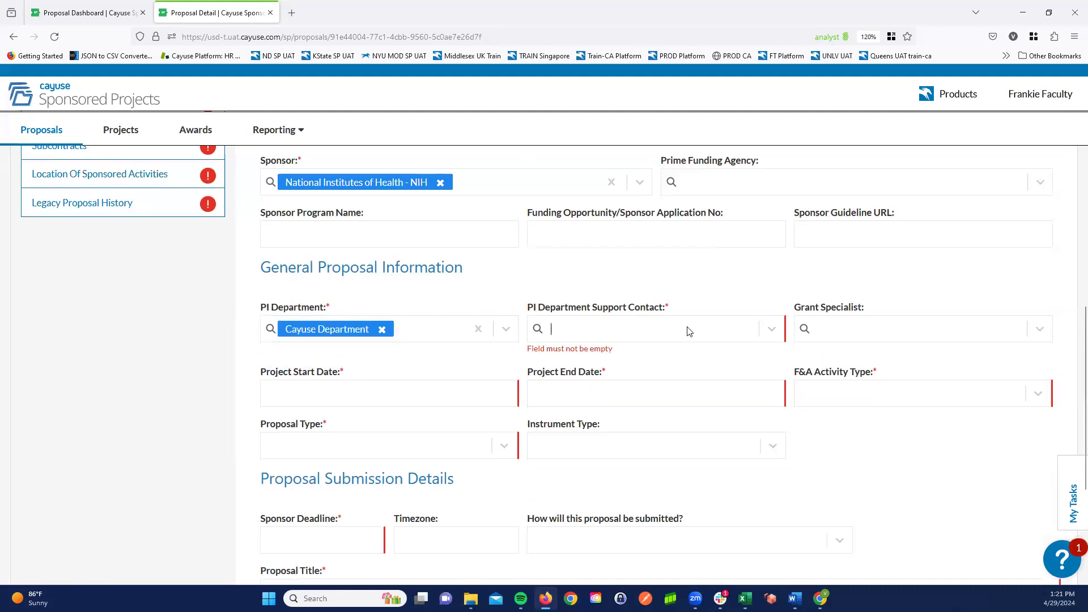
pyautogui.click(772, 329)
pyautogui.click(574, 327)
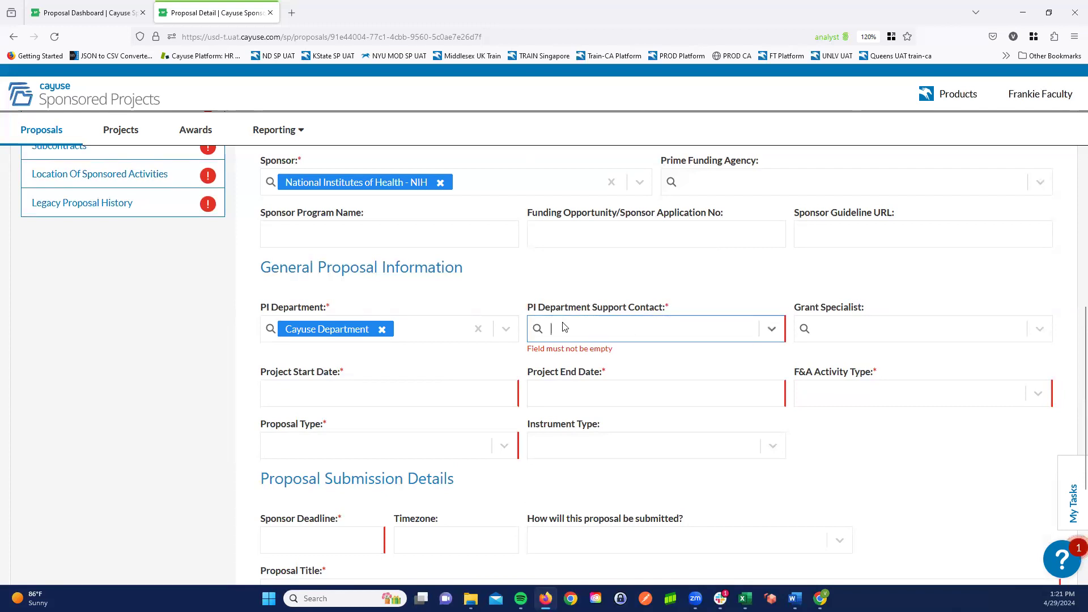
pyautogui.write('faculty')
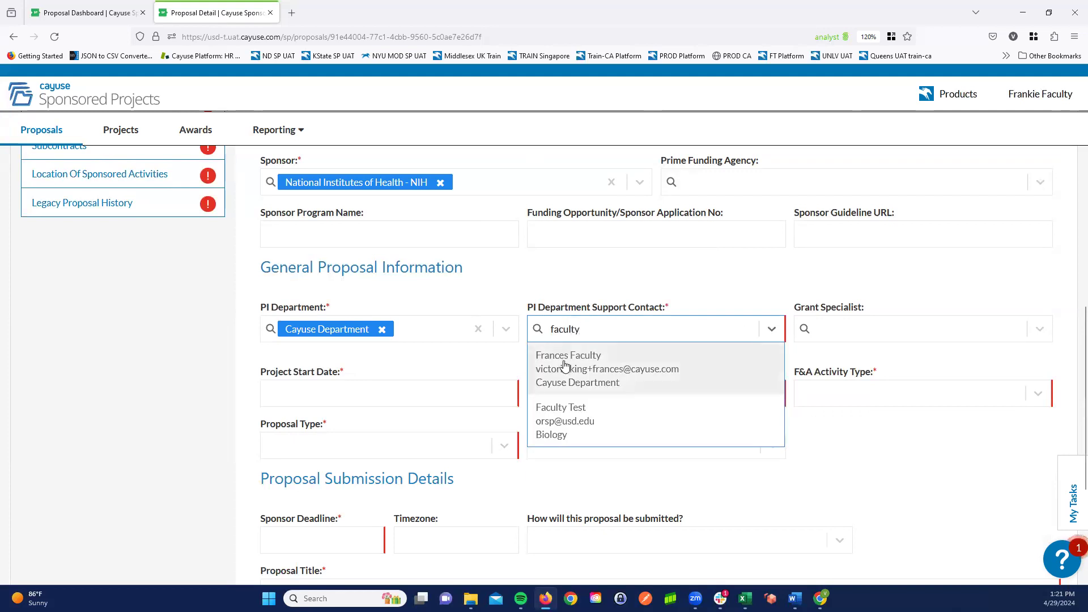
pyautogui.click(565, 366)
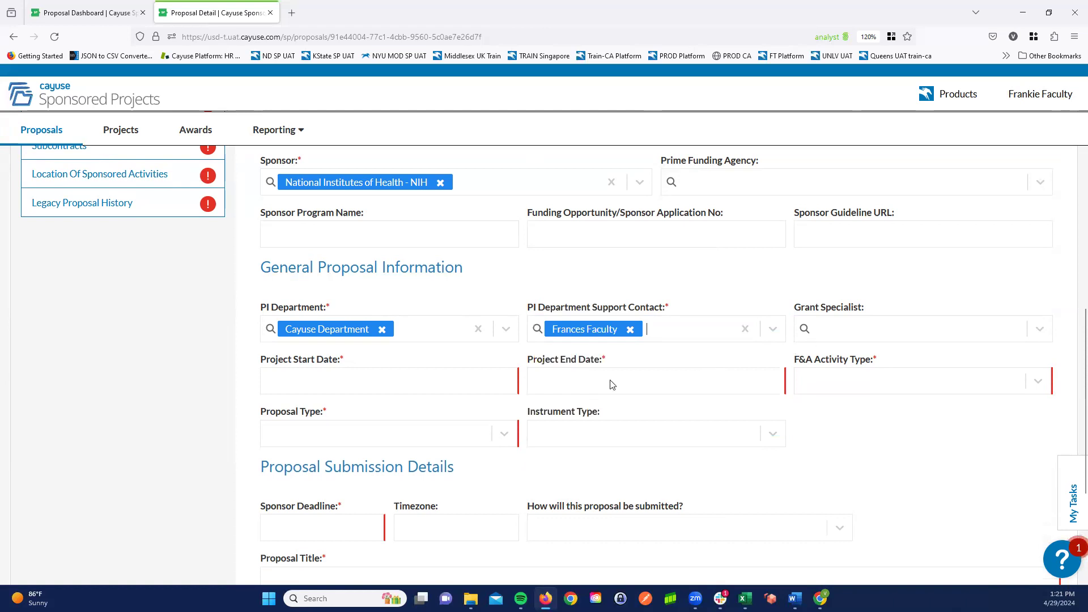
# - Set the Project Start Date to 5/3/2024 and the Project End Date to 5/2/2025
pyautogui.click(335, 376)
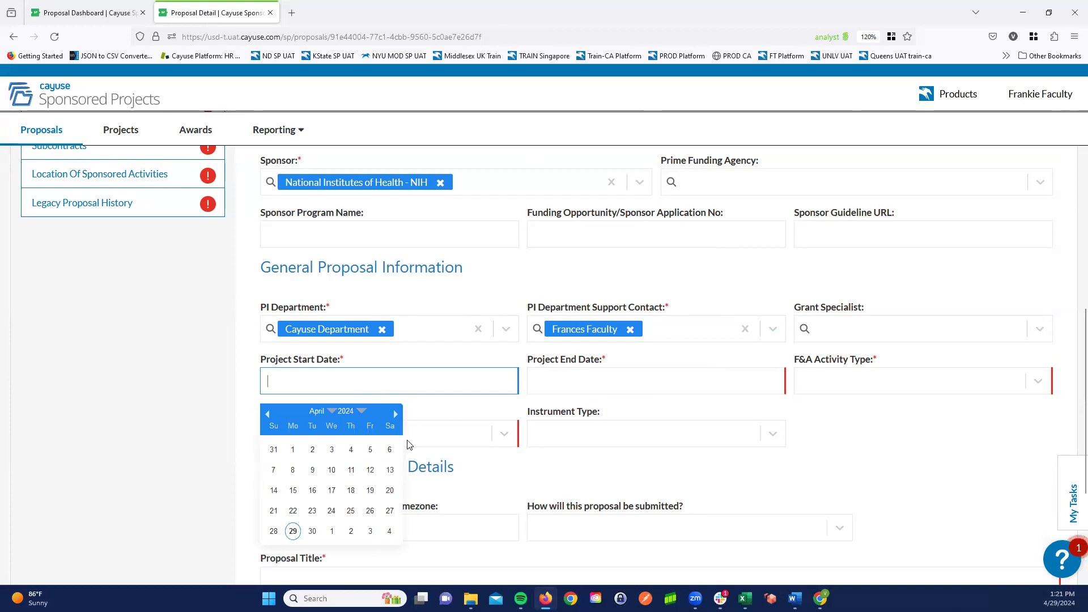
pyautogui.click(397, 415)
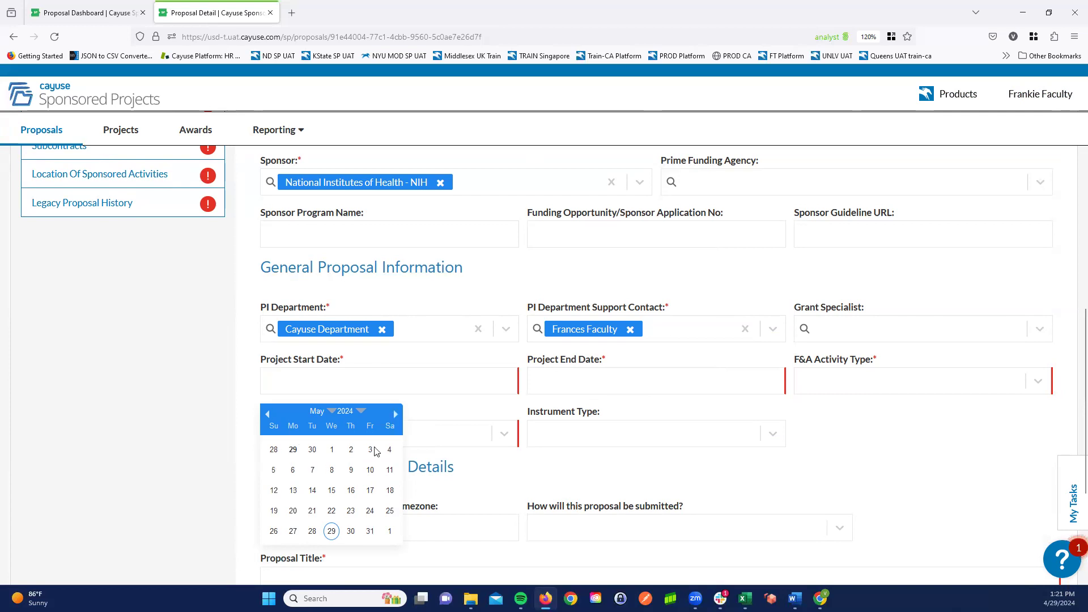
pyautogui.click(370, 450)
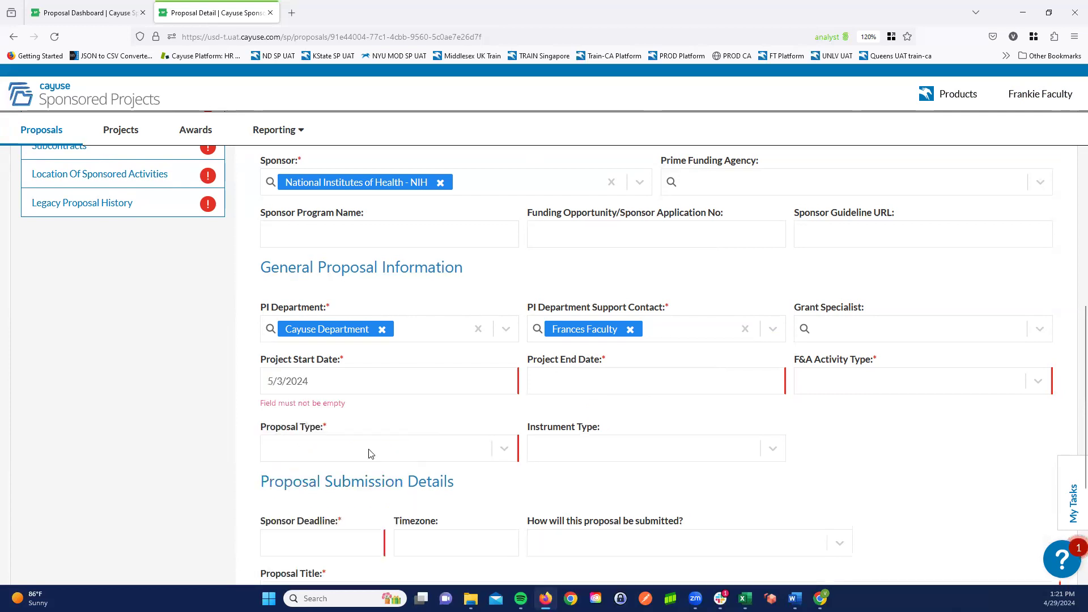
pyautogui.click(592, 376)
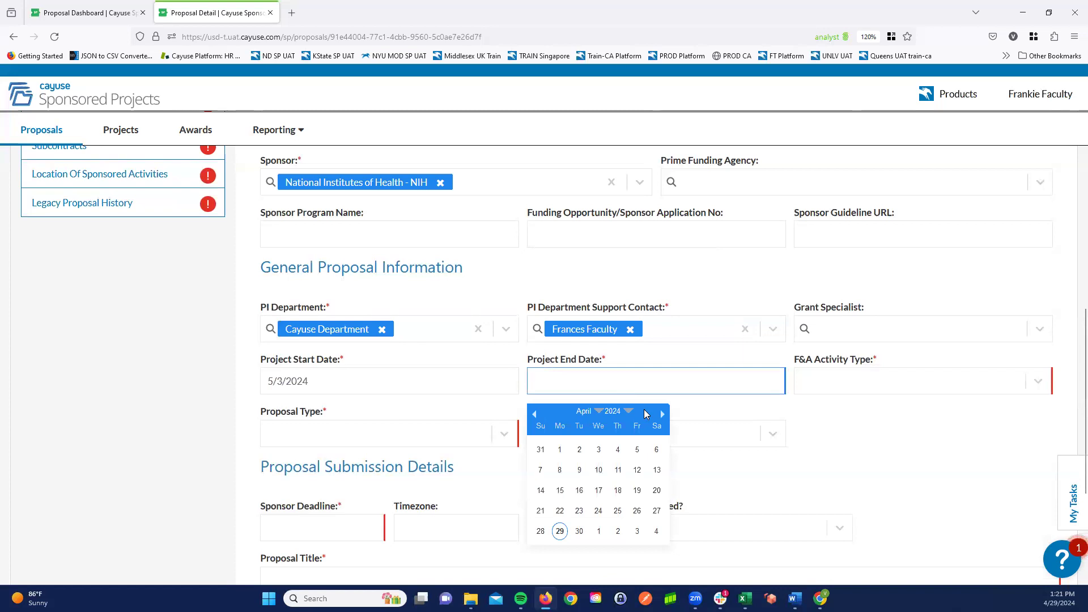
pyautogui.click(626, 415)
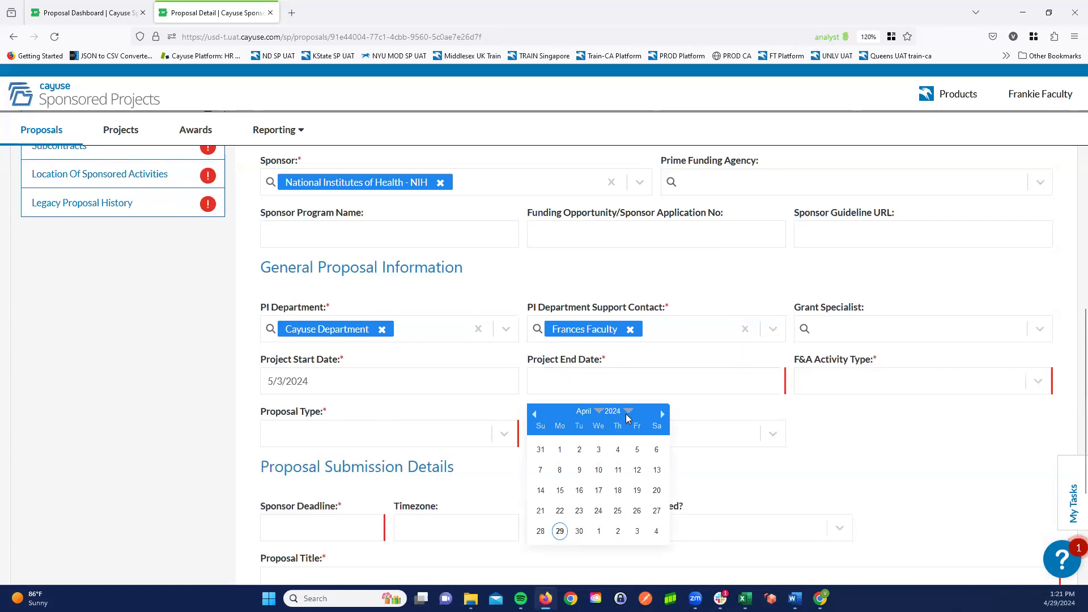
pyautogui.click(628, 413)
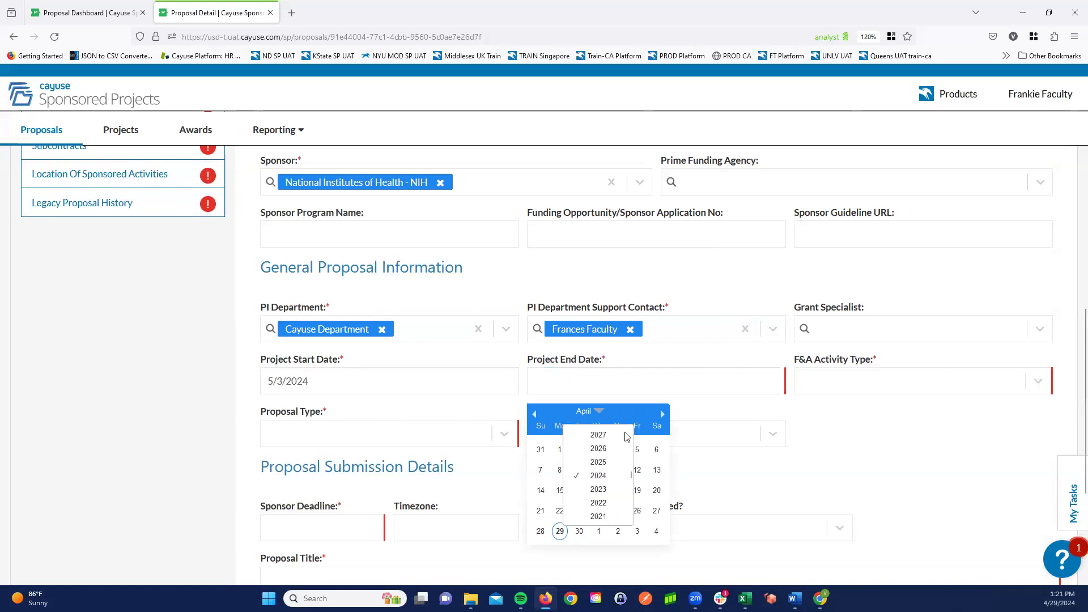
pyautogui.click(610, 463)
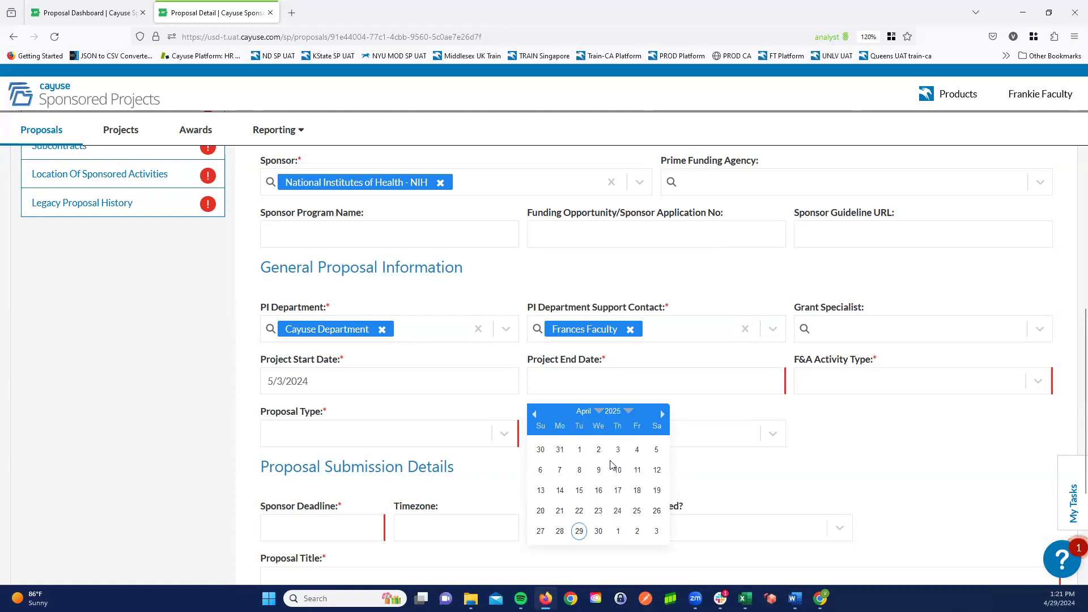
pyautogui.click(637, 531)
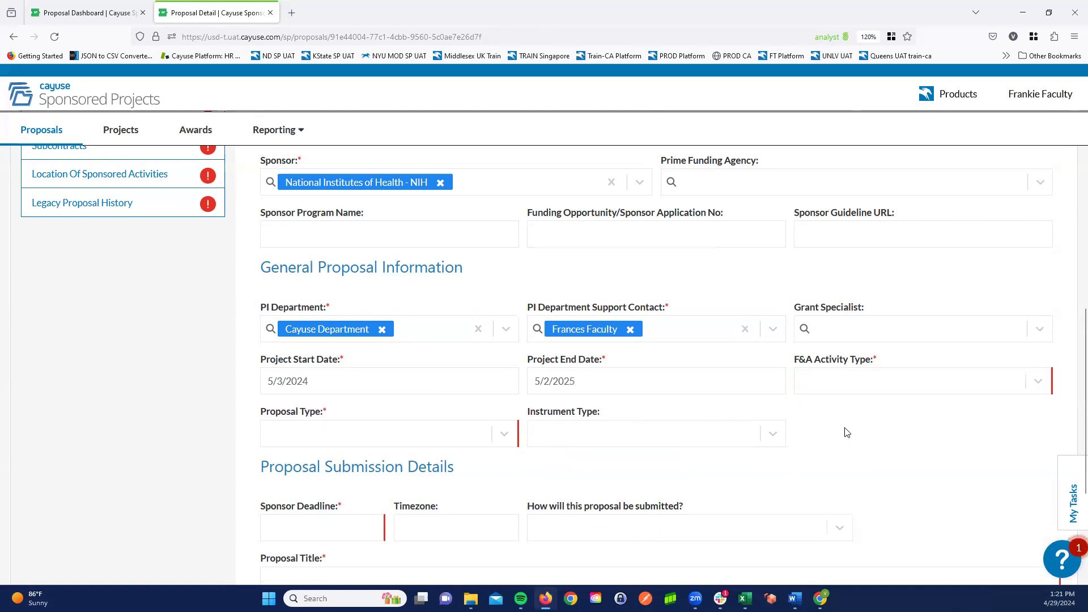
# - Set the proposal's F&A Activity Type to Basic Research
pyautogui.click(862, 392)
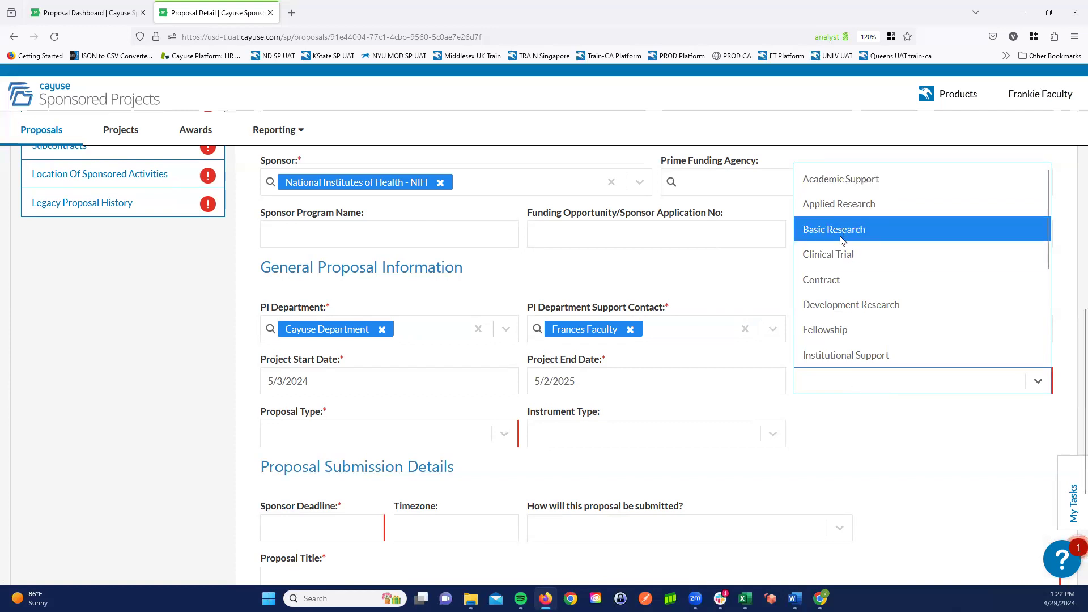
pyautogui.press('Return')
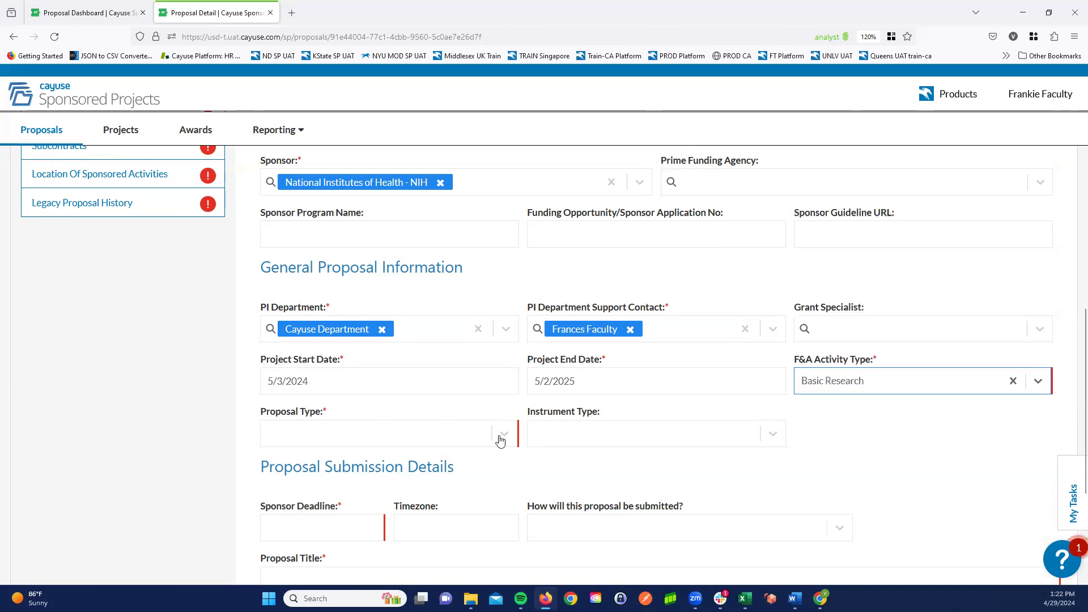
# - Set the Proposal Type to New and the Instrument Type to NIH Grant
pyautogui.click(500, 437)
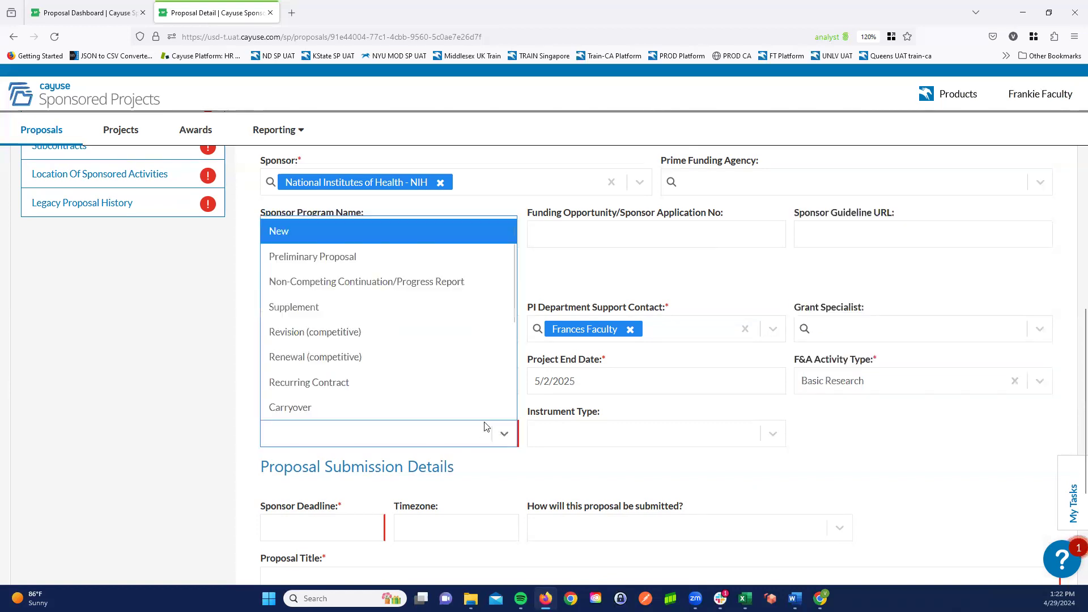
pyautogui.click(286, 232)
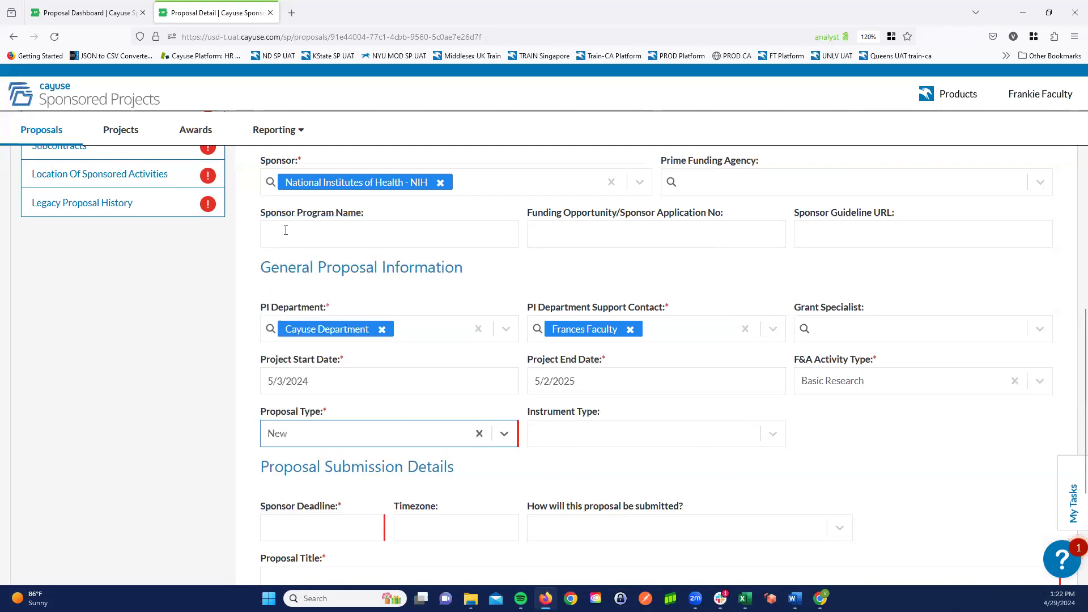
pyautogui.click(748, 440)
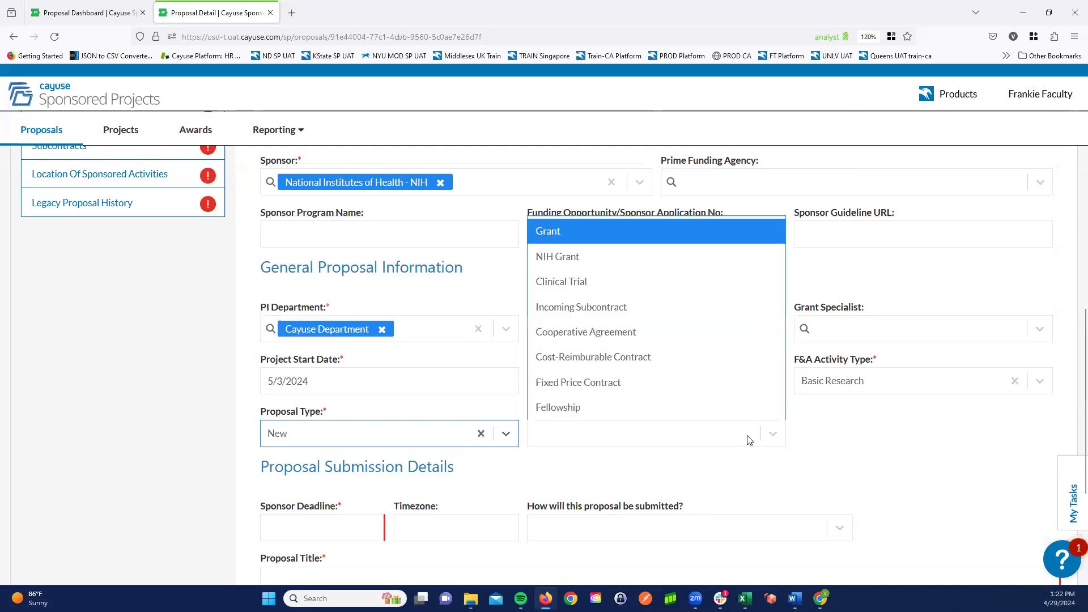
pyautogui.click(570, 257)
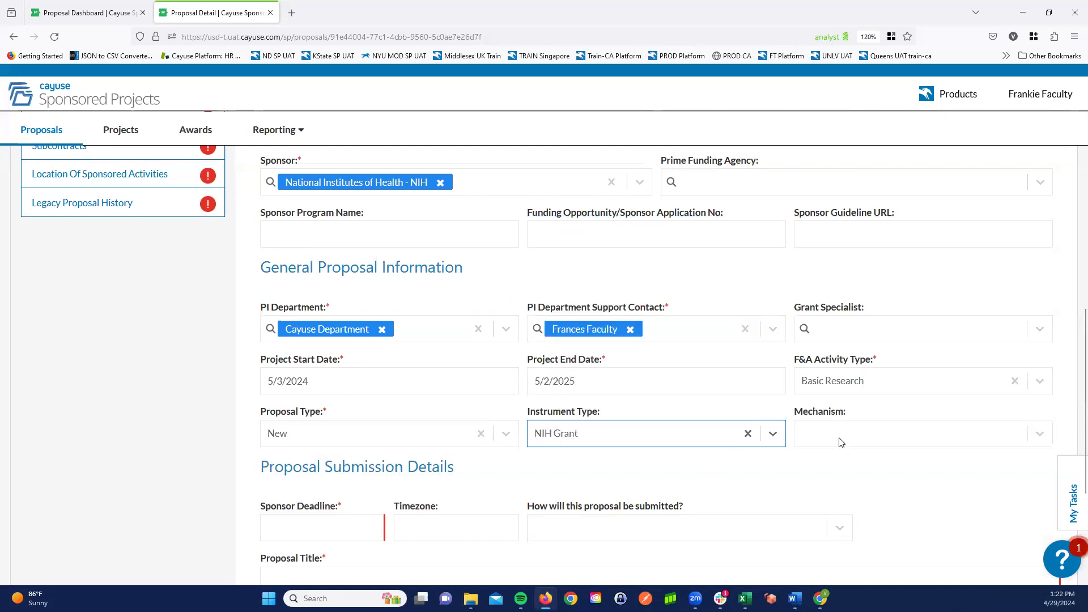
# - Set the Mechanism to K-Series and the Sponsor Deadline to 4/30/2024
pyautogui.click(1039, 435)
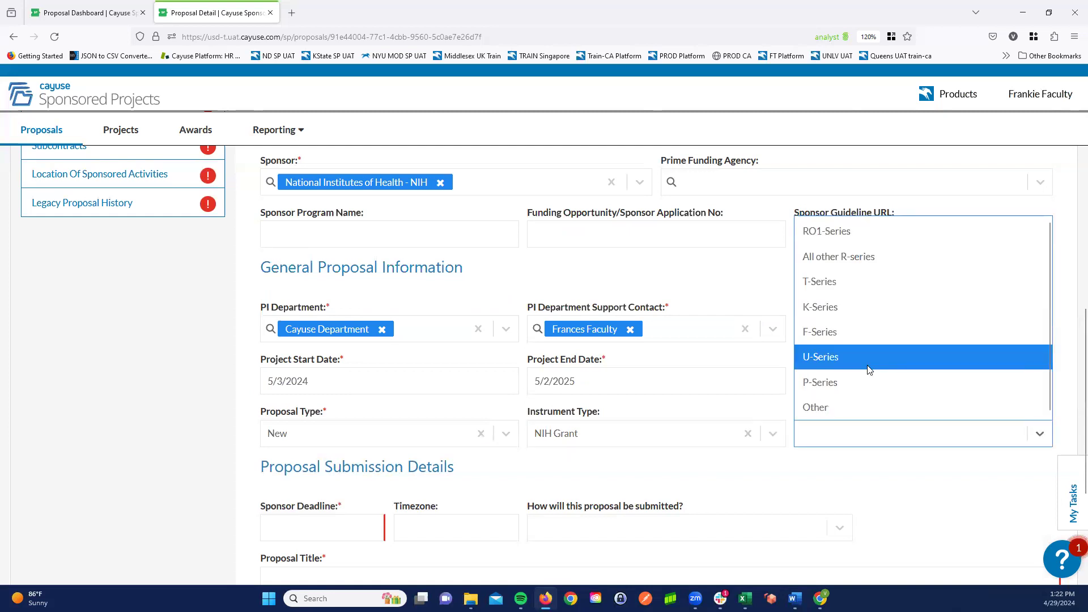
pyautogui.click(829, 308)
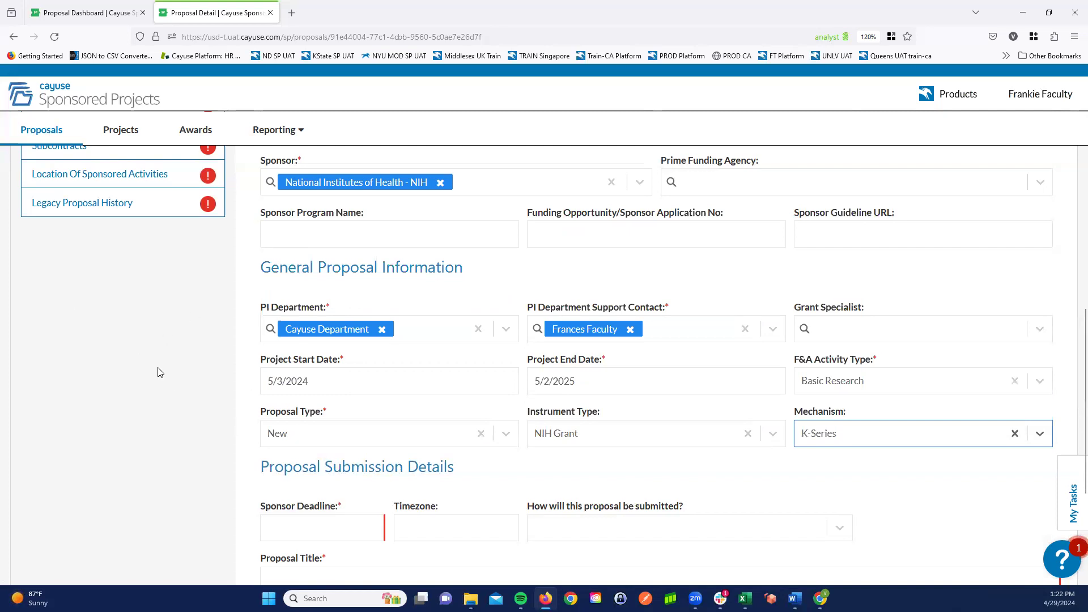
pyautogui.scroll(-5, 160, 357)
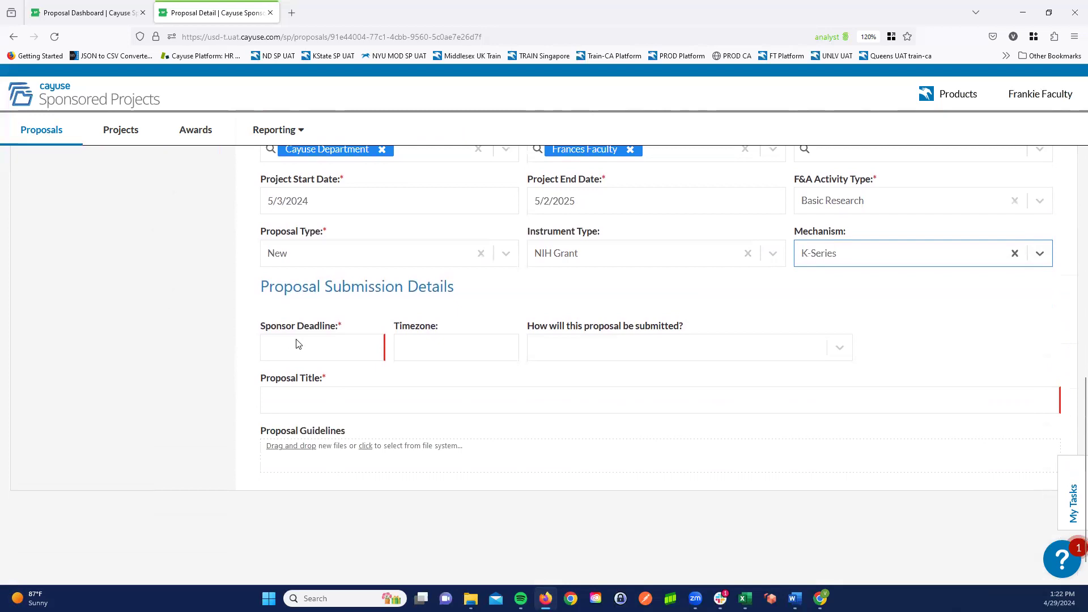
pyautogui.click(328, 346)
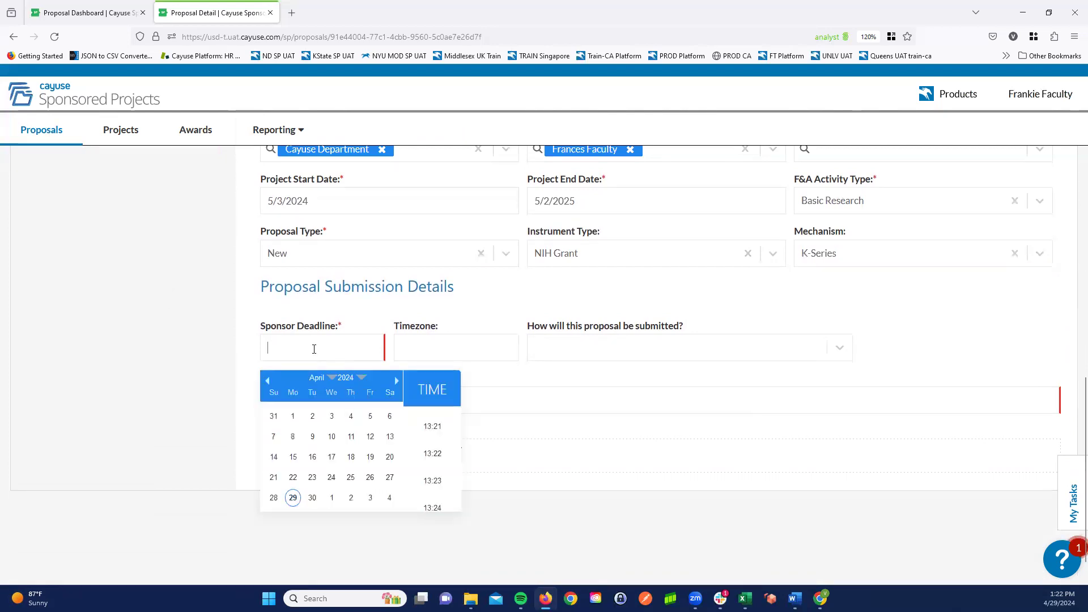
pyautogui.click(351, 498)
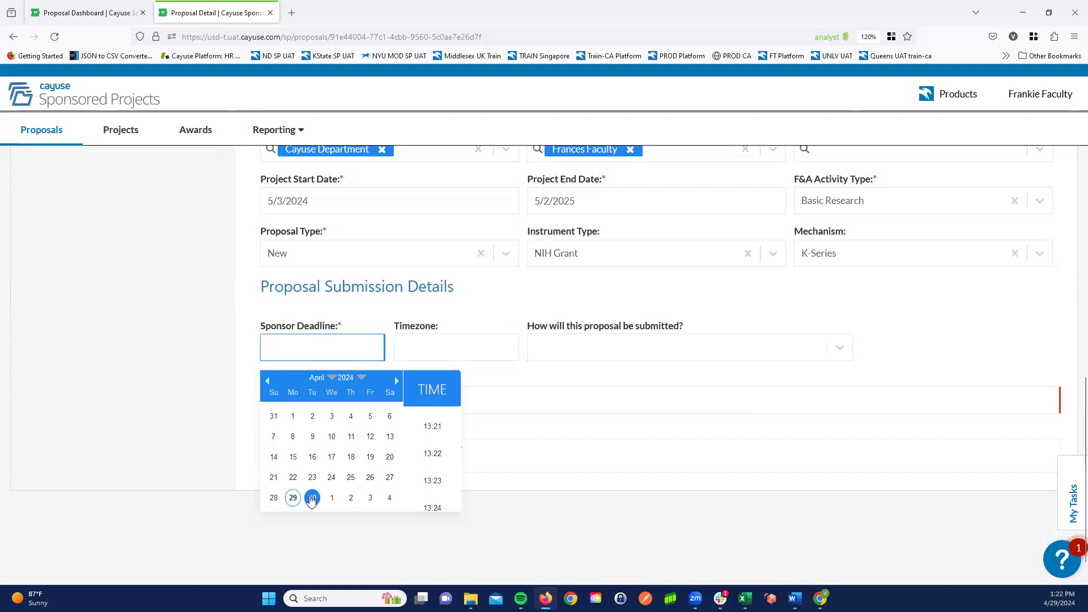
pyautogui.click(311, 498)
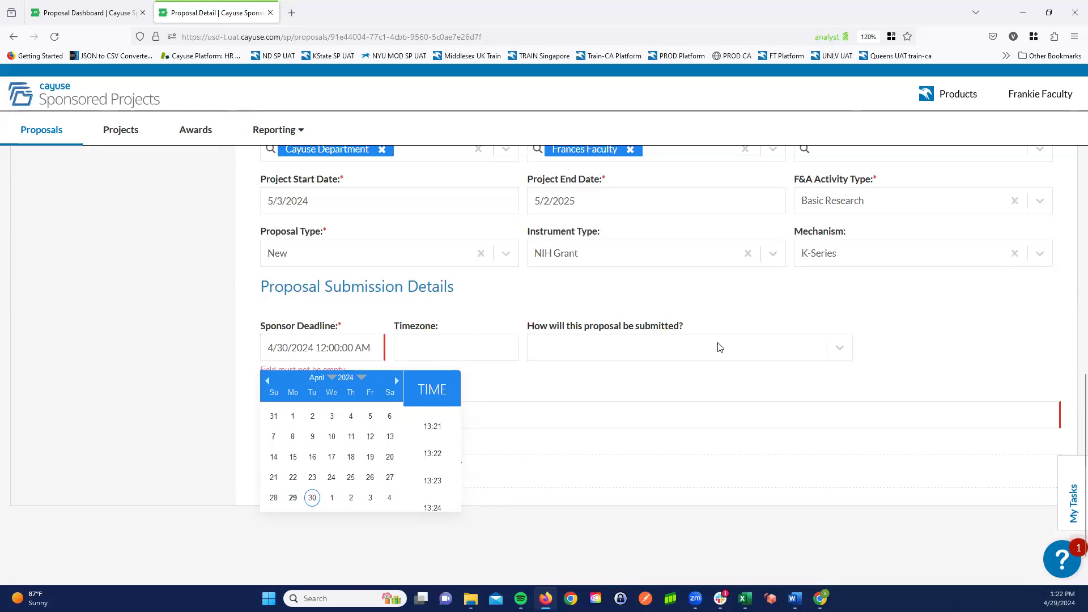
# - Choose Cayuse 424 as the submission method and search the Proposals (S2S) opportunities for "test"
pyautogui.click(798, 358)
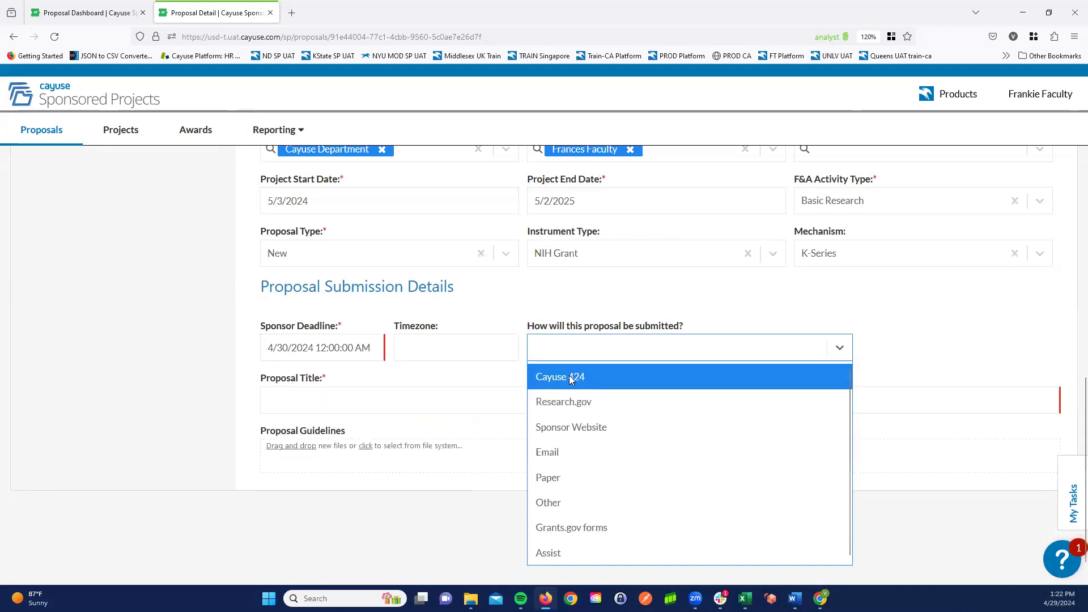
pyautogui.click(571, 380)
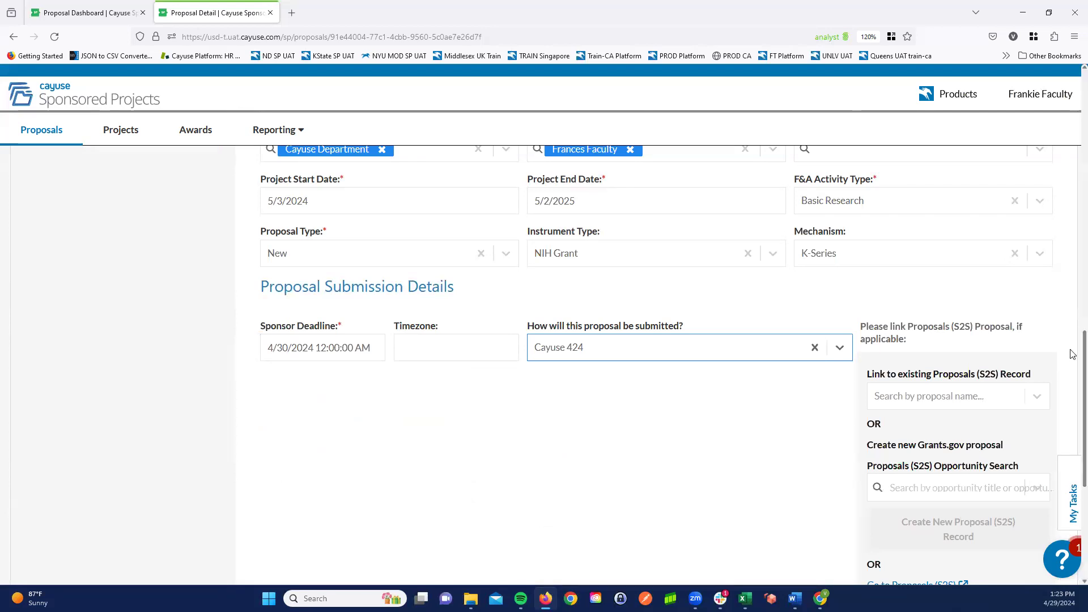
pyautogui.scroll(-2, 907, 286)
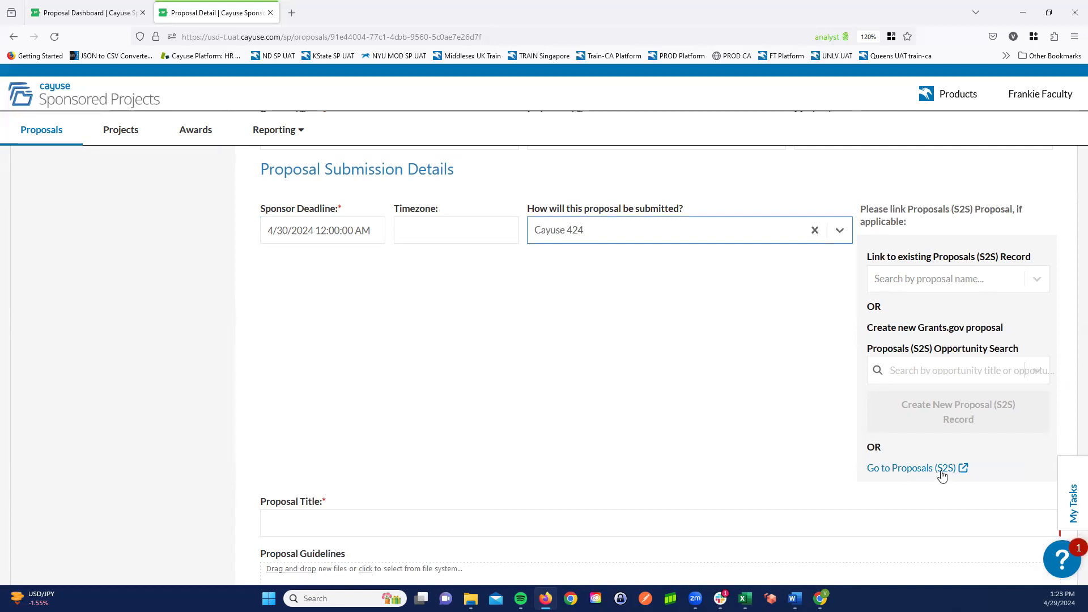
pyautogui.click(910, 372)
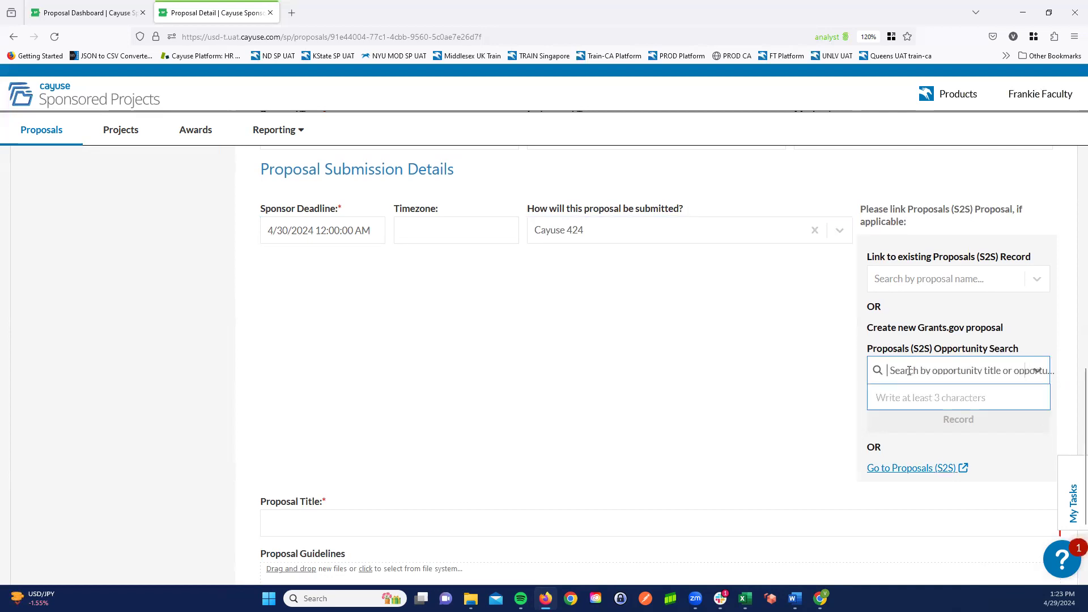
pyautogui.write('test')
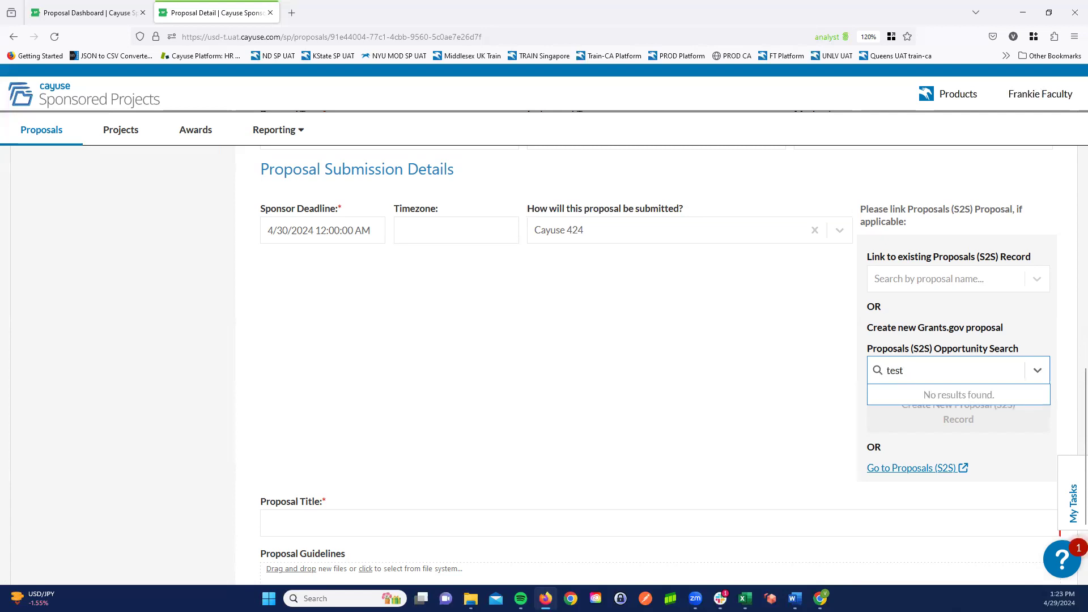
pyautogui.press('BackSpace')
pyautogui.press('BackSpace')
pyautogui.press('BackSpace')
pyautogui.press('BackSpace')
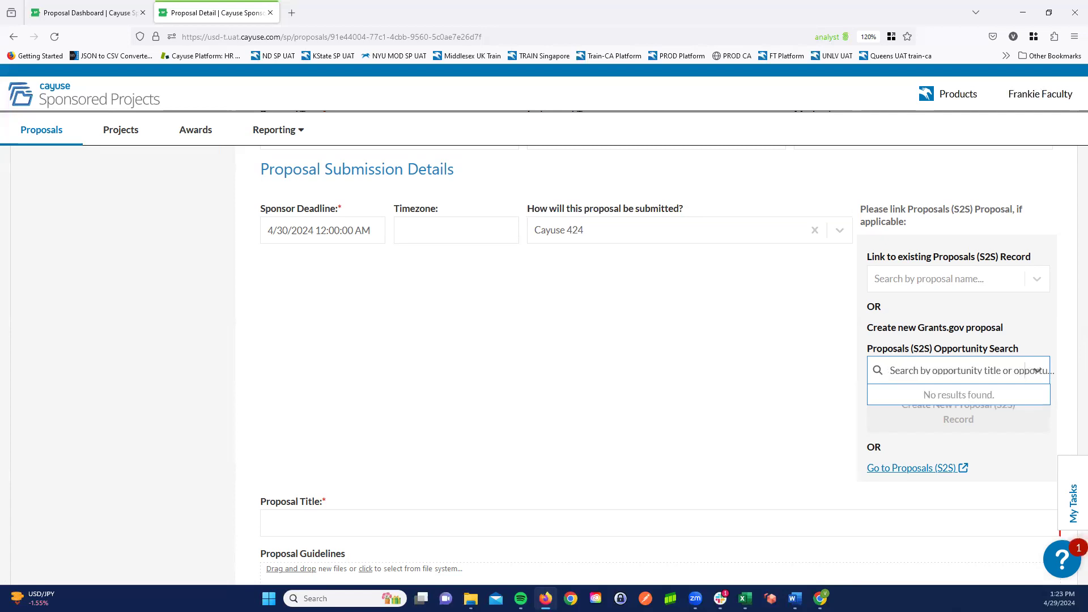
pyautogui.write('T')
pyautogui.press('BackSpace')
pyautogui.click(901, 455)
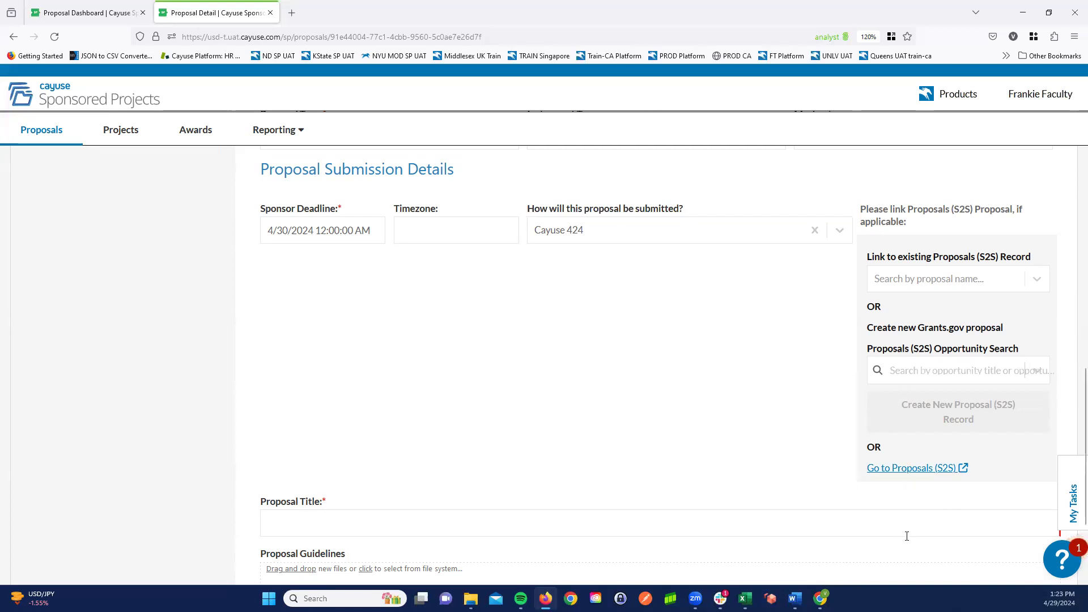
# - Visit Proposals (S2S) from the proposal form, dismiss its Create Proposal window and return to the proposal detail
pyautogui.click(911, 470)
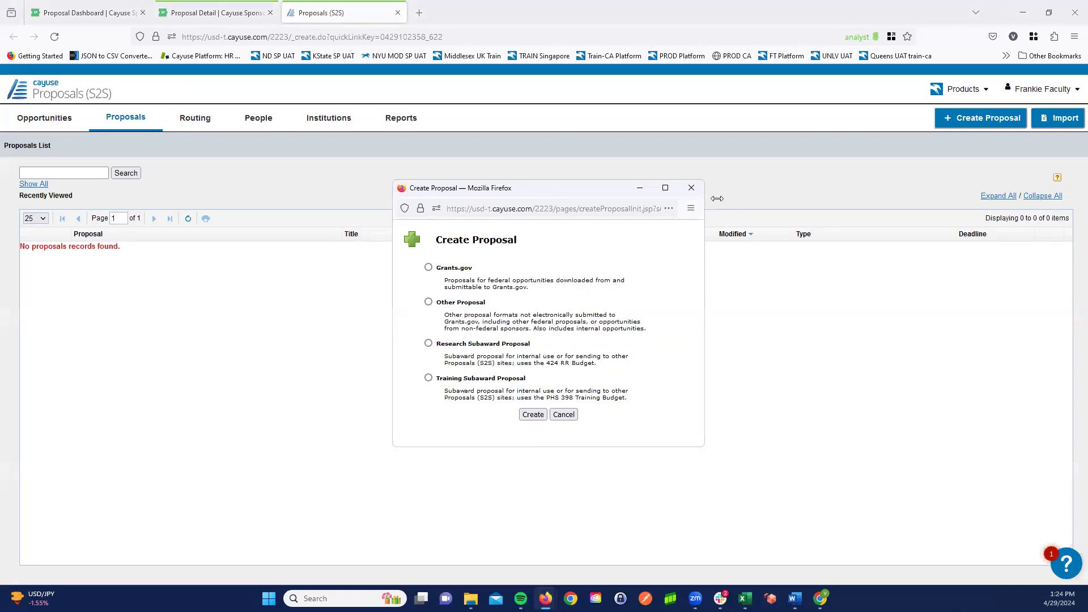
pyautogui.click(687, 192)
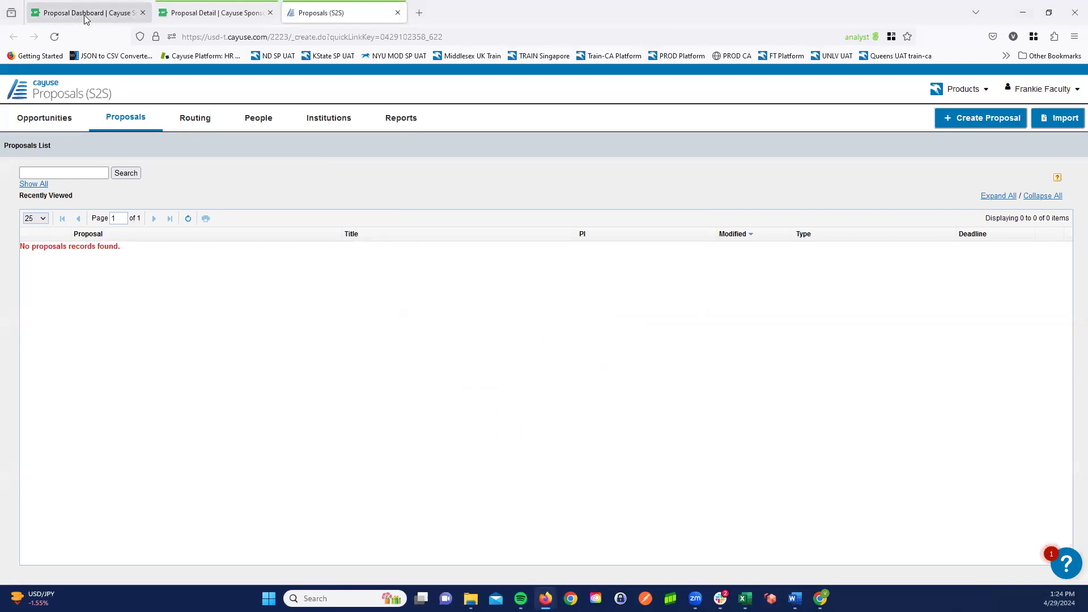
pyautogui.click(205, 14)
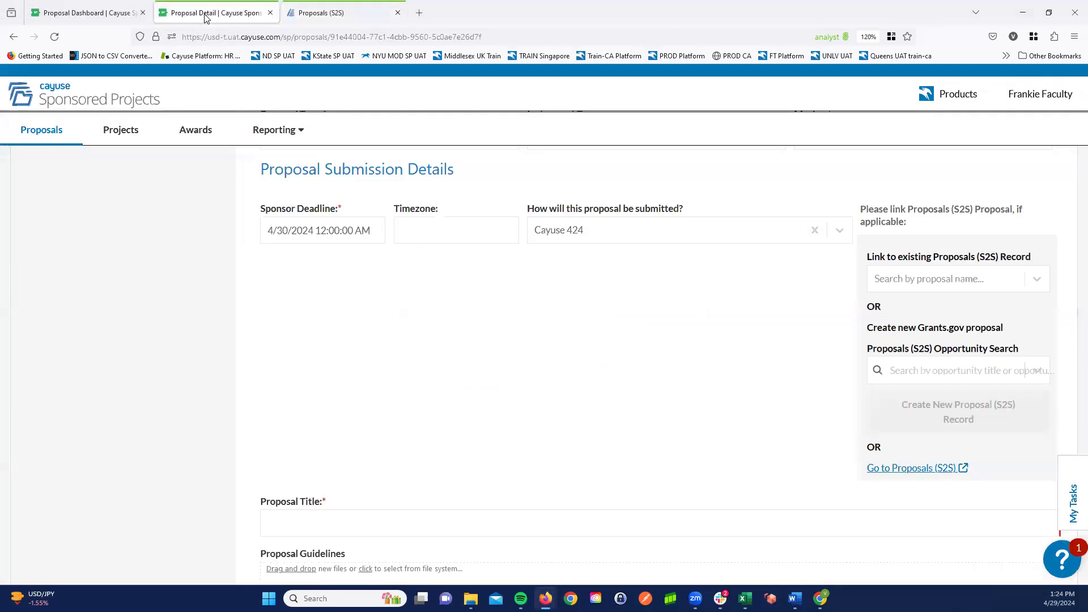
# - Set how the proposal will be submitted to Research.gov
pyautogui.click(816, 230)
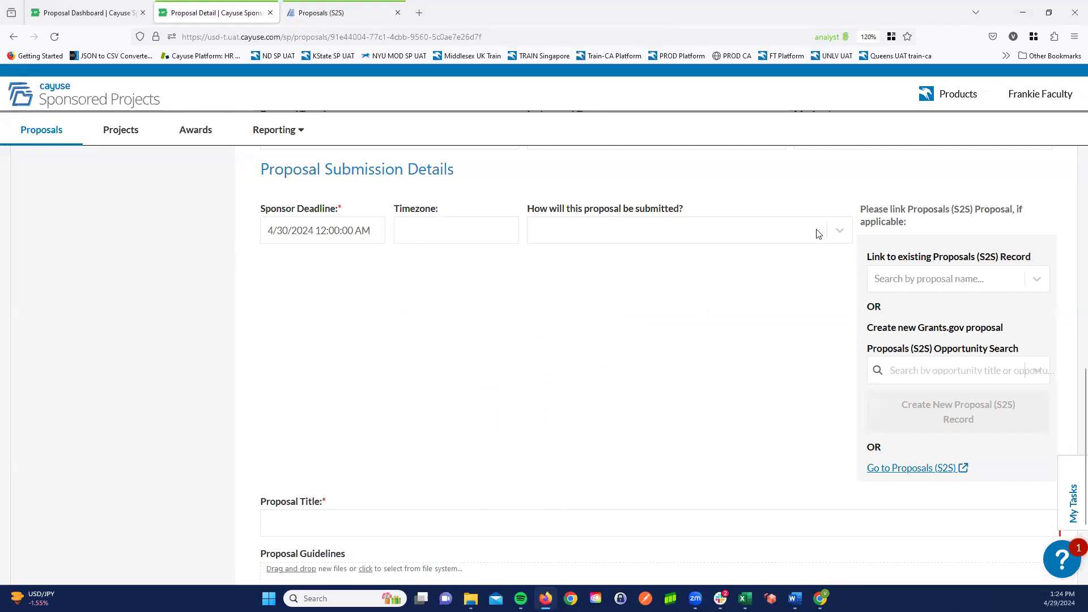
pyautogui.click(839, 230)
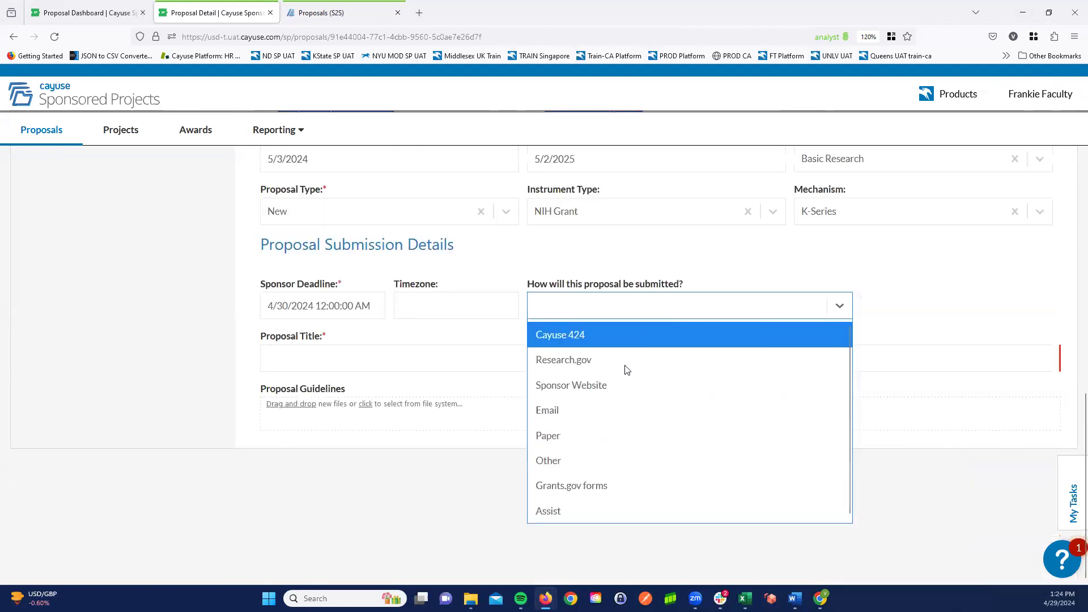
pyautogui.click(564, 360)
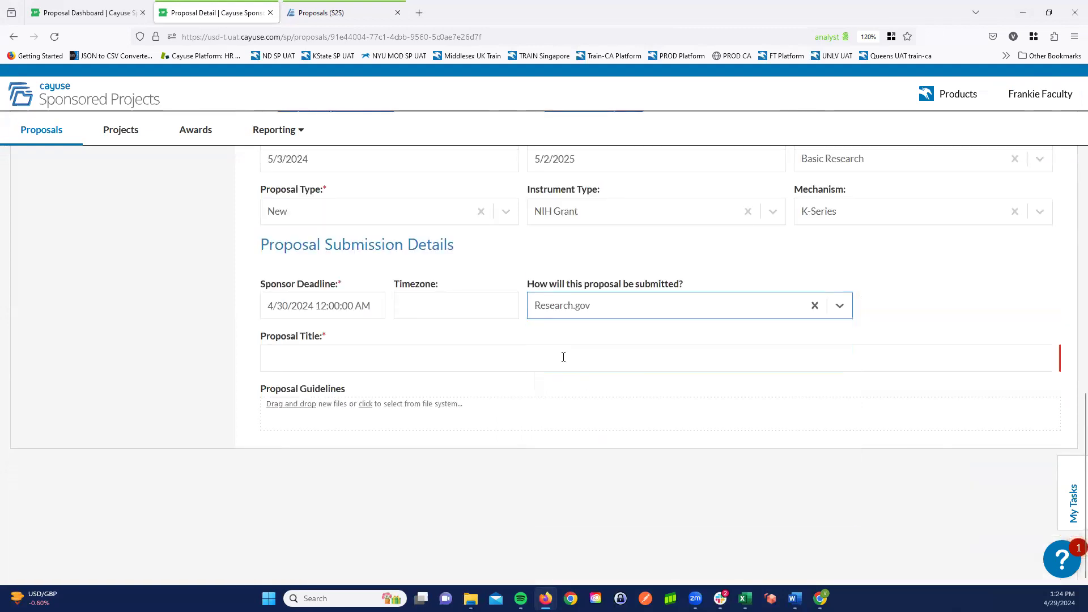
# - Enter "The Effect of Gamma Rays on Man-in-the-Moon Marigolds" as the Proposal Title
pyautogui.click(295, 358)
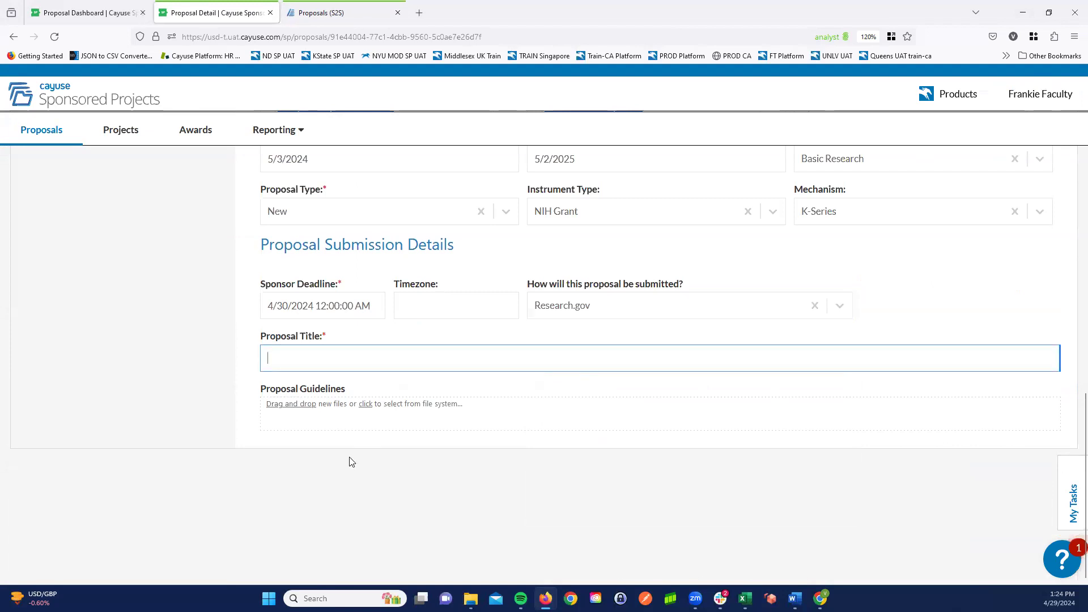
pyautogui.write('The Effect of Gamma Rays on Ma')
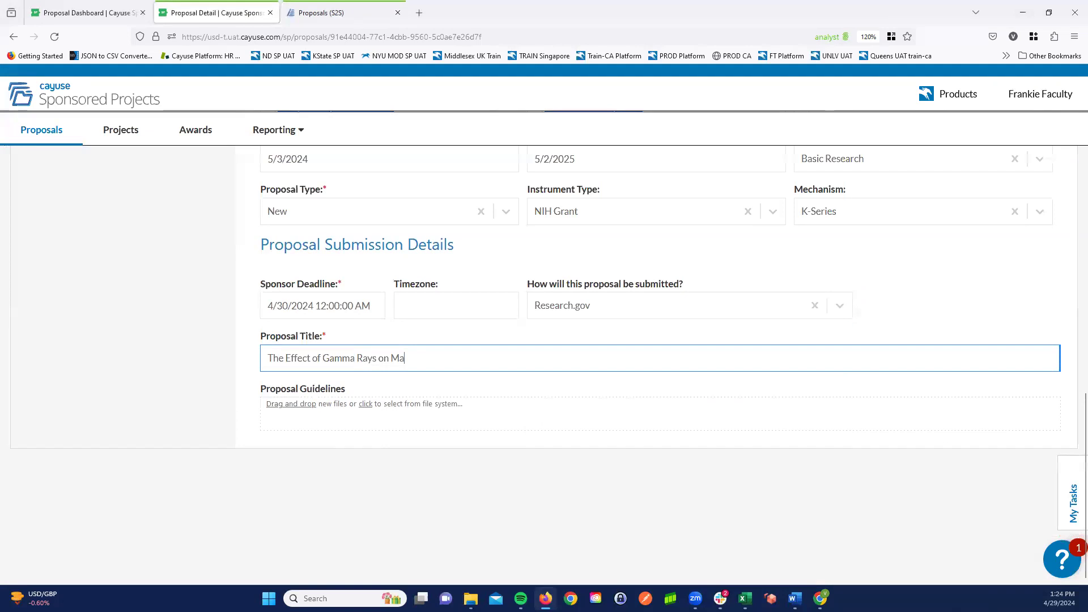
pyautogui.write('on-in-the-')
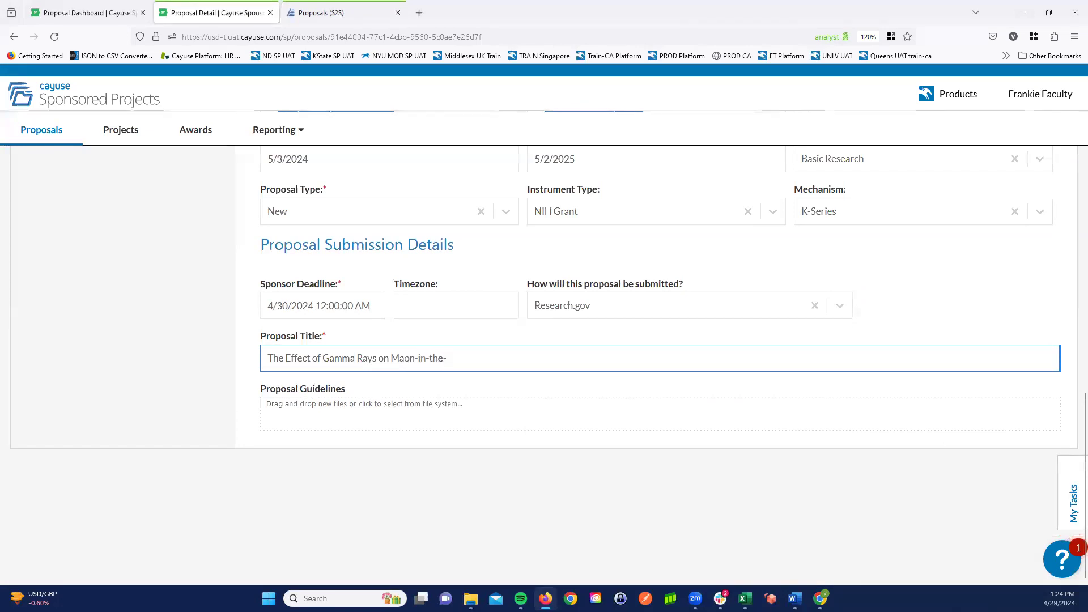
pyautogui.press('BackSpace')
pyautogui.press('BackSpace')
pyautogui.press('BackSpace')
pyautogui.press('BackSpace')
pyautogui.press('BackSpace')
pyautogui.press('BackSpace')
pyautogui.press('BackSpace')
pyautogui.press('BackSpace')
pyautogui.press('BackSpace')
pyautogui.press('BackSpace')
pyautogui.press('BackSpace')
pyautogui.write('an-in-the-Moon marigolds')
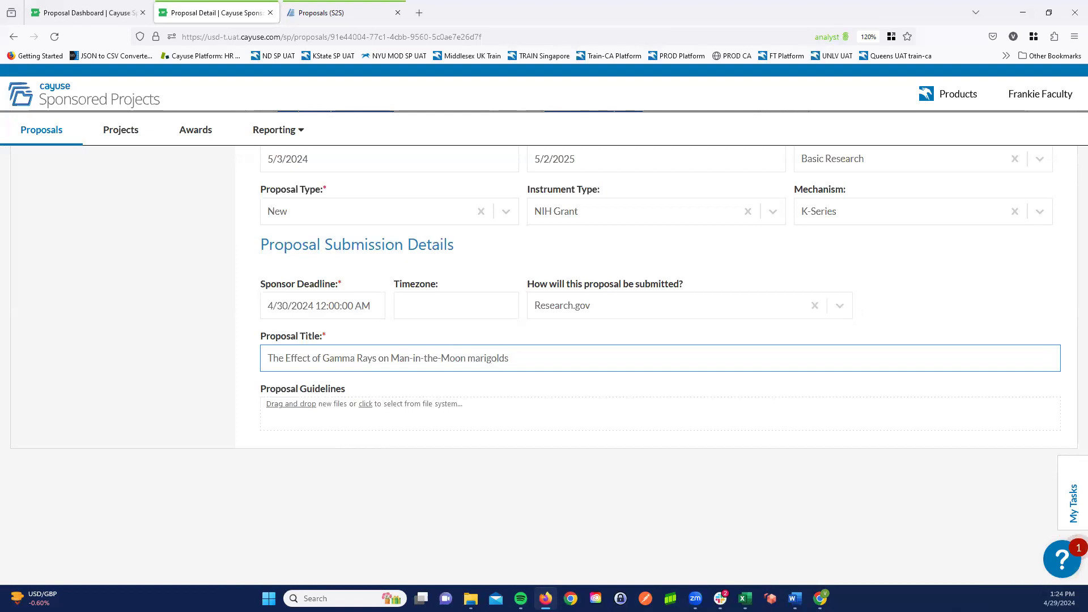
pyautogui.press('BackSpace')
pyautogui.write('M')
# - Attach sample document.pdf from the Sample Documents folder on the Desktop to the Proposal Guidelines
pyautogui.click(360, 404)
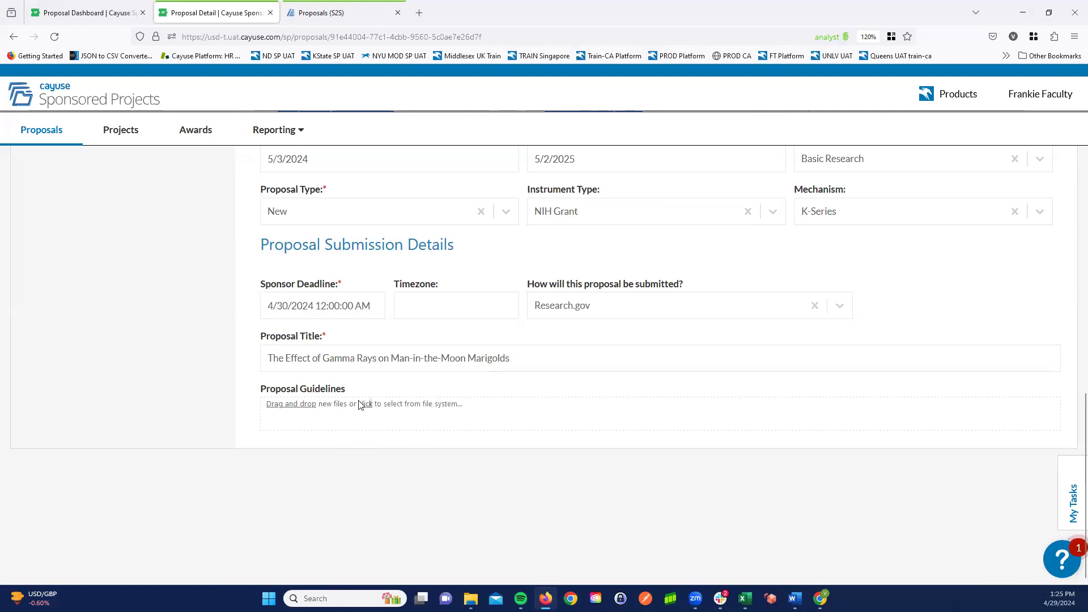
pyautogui.click(366, 404)
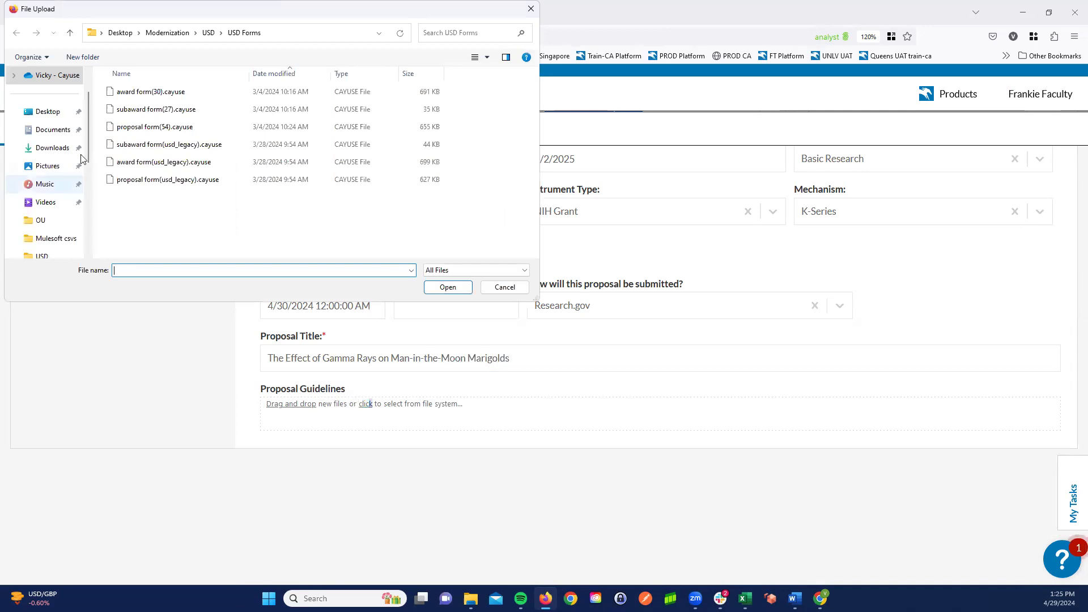
pyautogui.click(46, 111)
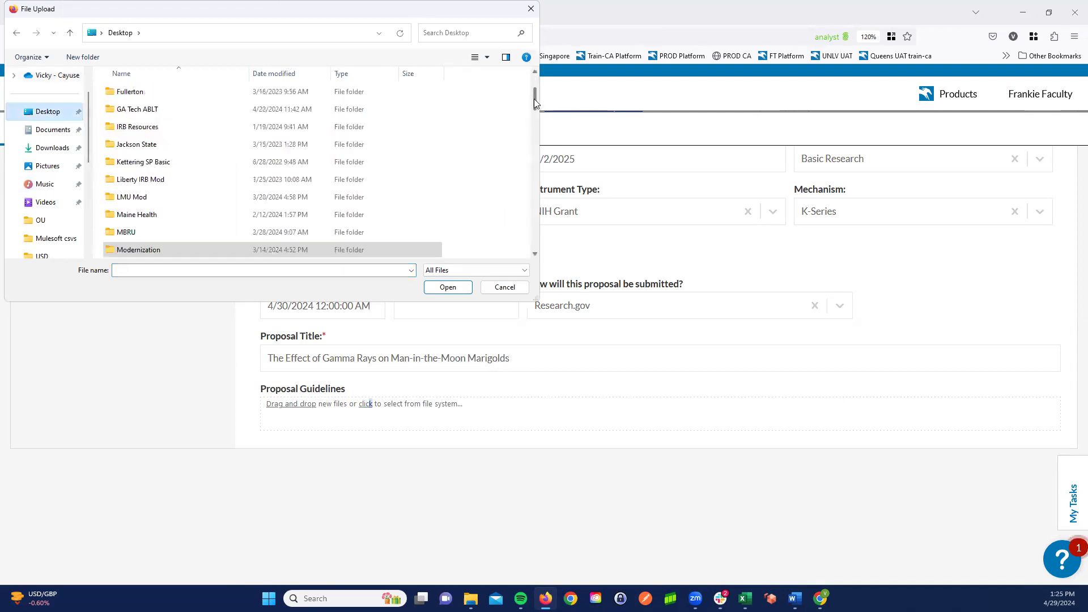
pyautogui.moveTo(534, 99); pyautogui.dragTo(528, 144)
pyautogui.doubleClick(163, 88)
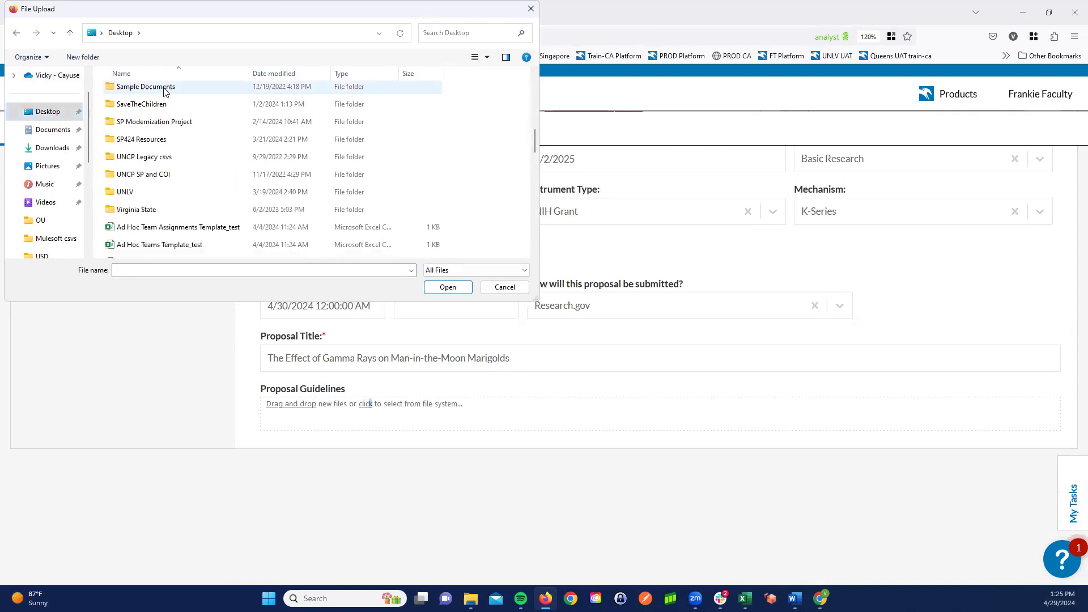
pyautogui.click(164, 90)
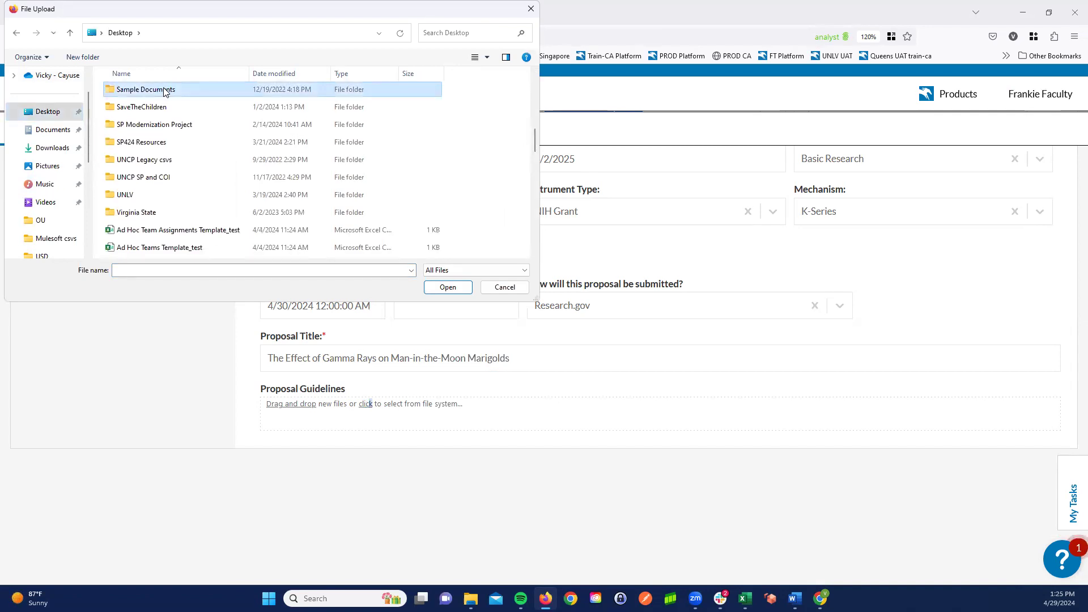
pyautogui.doubleClick(164, 89)
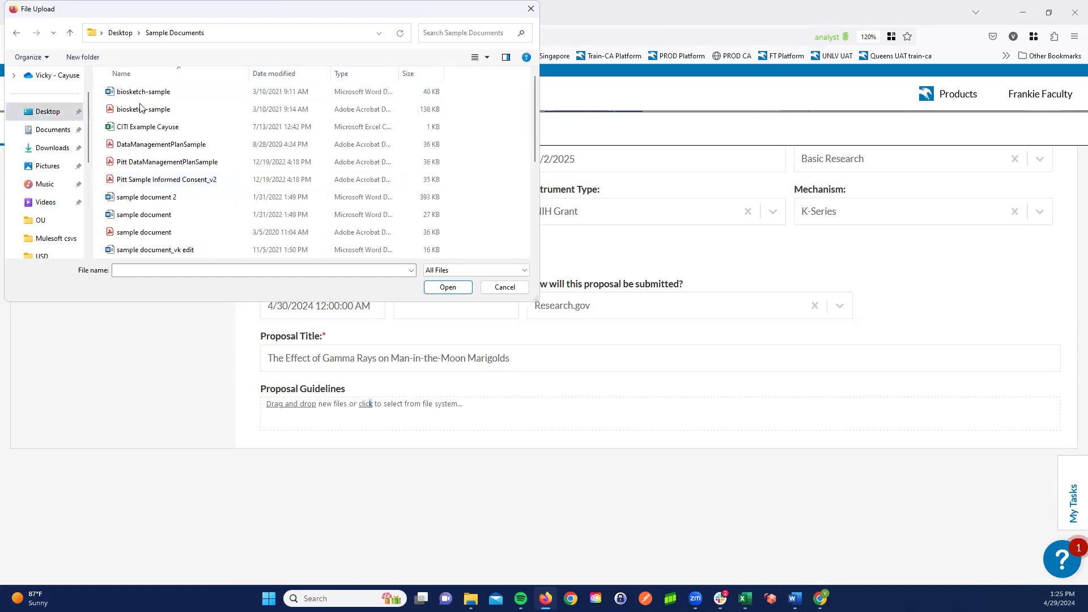
pyautogui.doubleClick(148, 232)
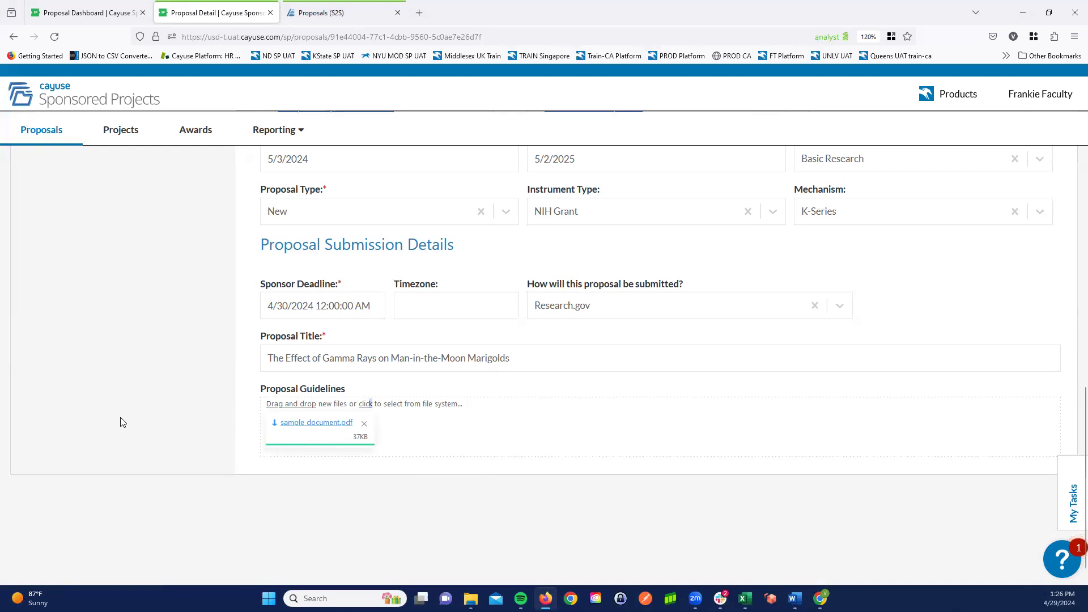
pyautogui.middleClick(168, 424)
pyautogui.scroll(9, 154, 377)
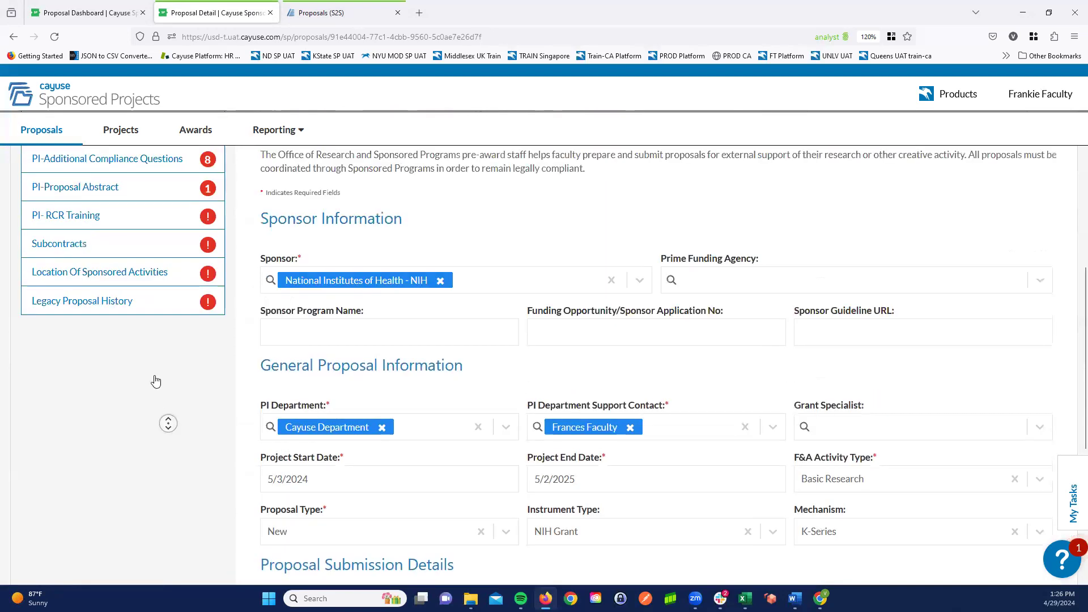
# - Open the Investigators/Research Team section of the proposal and look over the PI's college choices without selecting one
pyautogui.middleClick(154, 376)
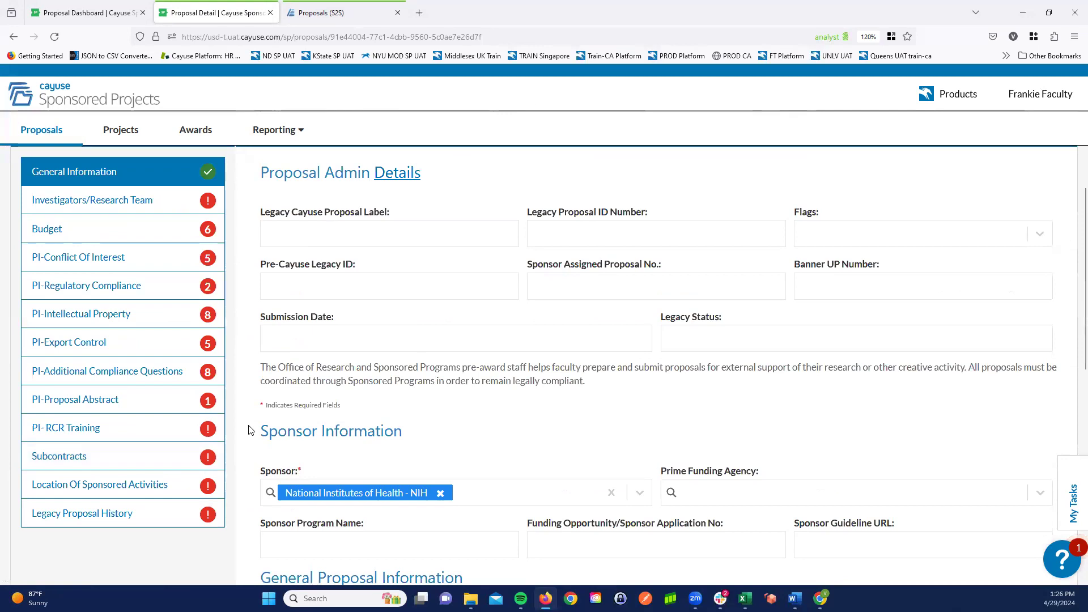
pyautogui.scroll(2, 248, 448)
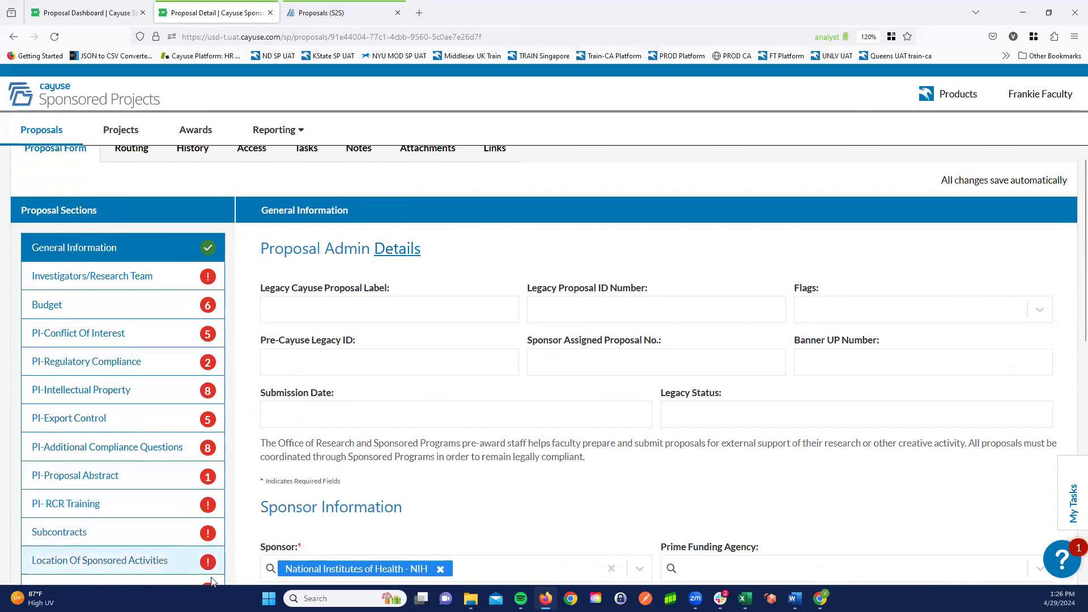
pyautogui.click(120, 278)
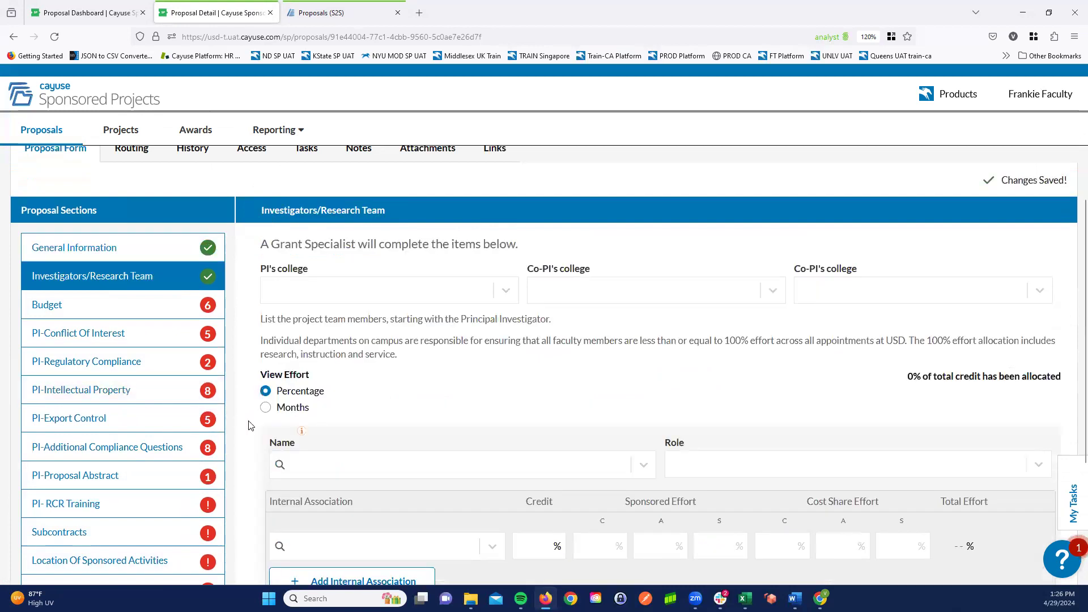
pyautogui.scroll(-1, 412, 294)
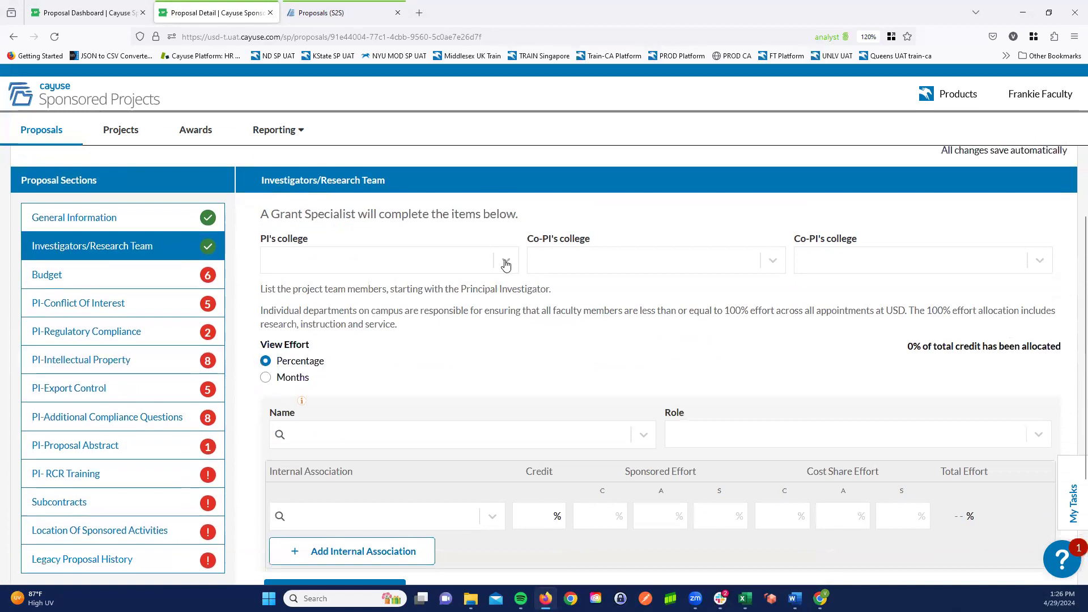
pyautogui.click(506, 263)
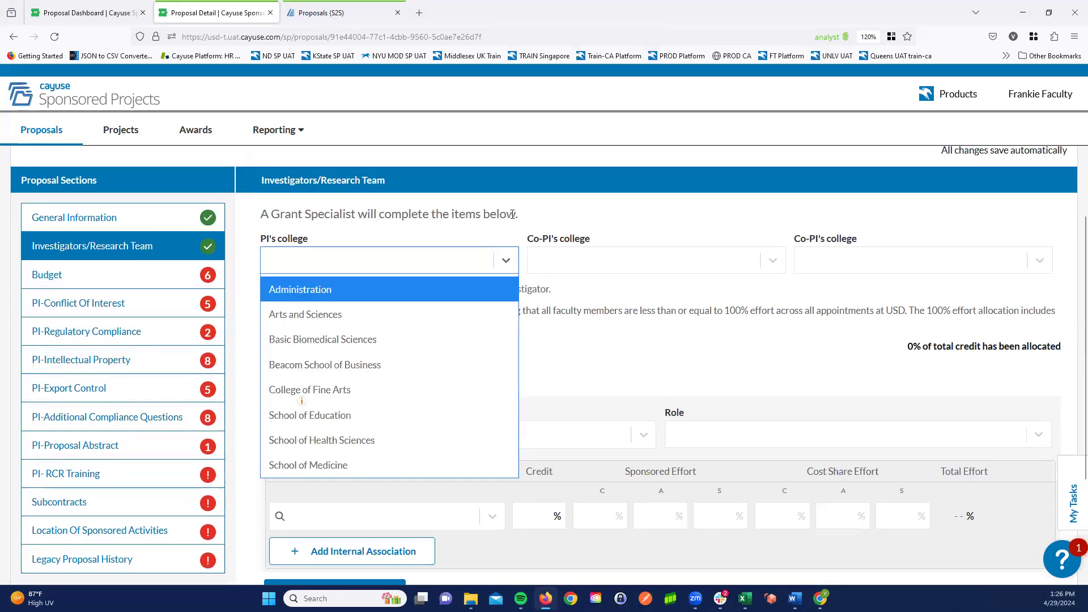
pyautogui.click(447, 253)
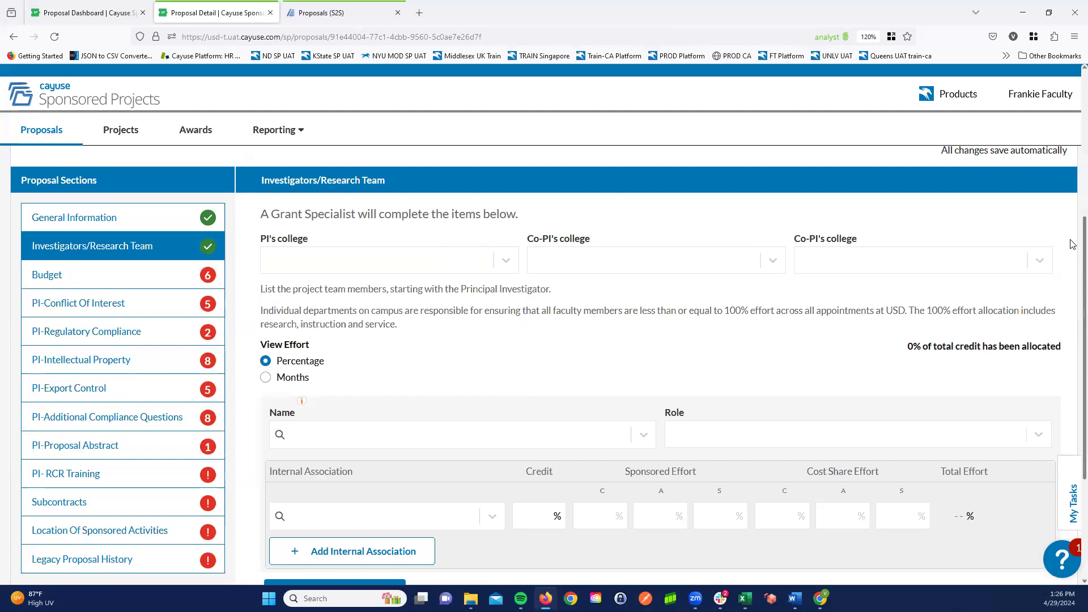
# - Enter the faculty member from the Cayuse Department as the first team member, with the role Principal Investigator
pyautogui.scroll(-2, 1073, 246)
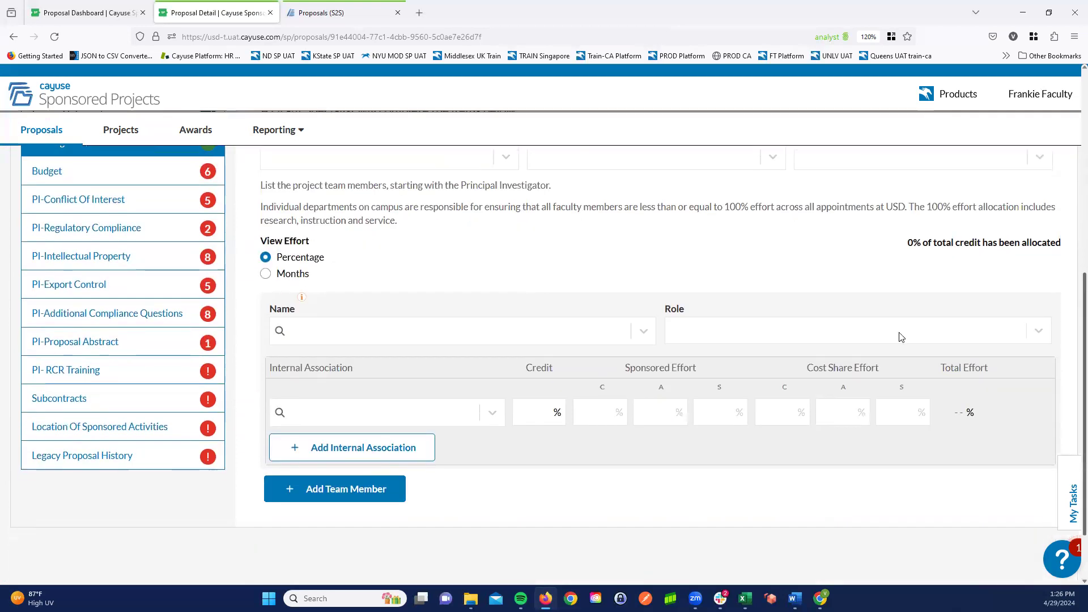
pyautogui.click(413, 335)
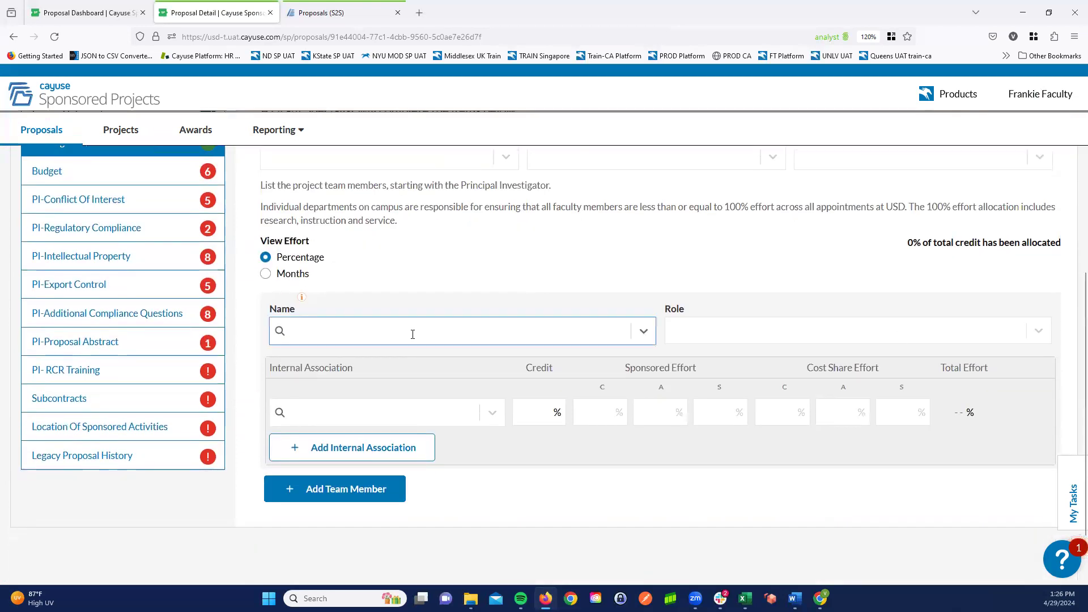
pyautogui.write('frances')
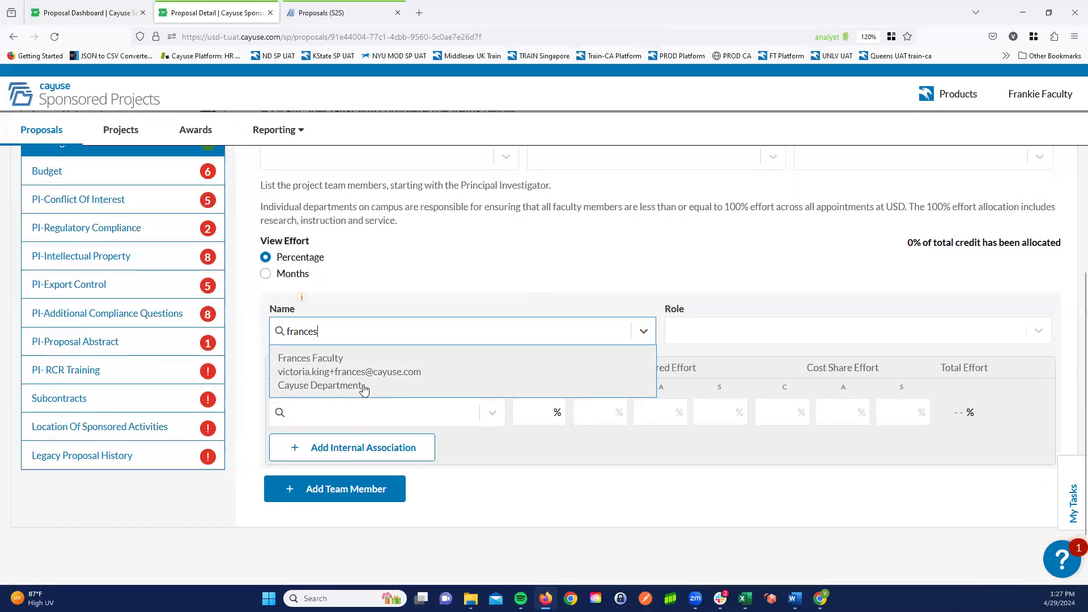
pyautogui.click(324, 367)
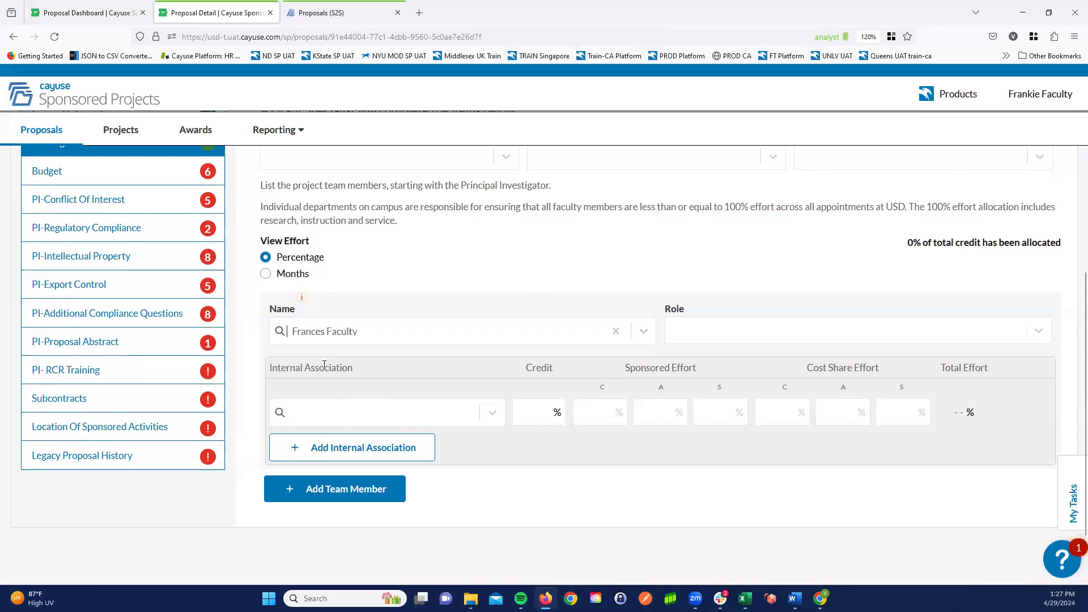
pyautogui.click(727, 334)
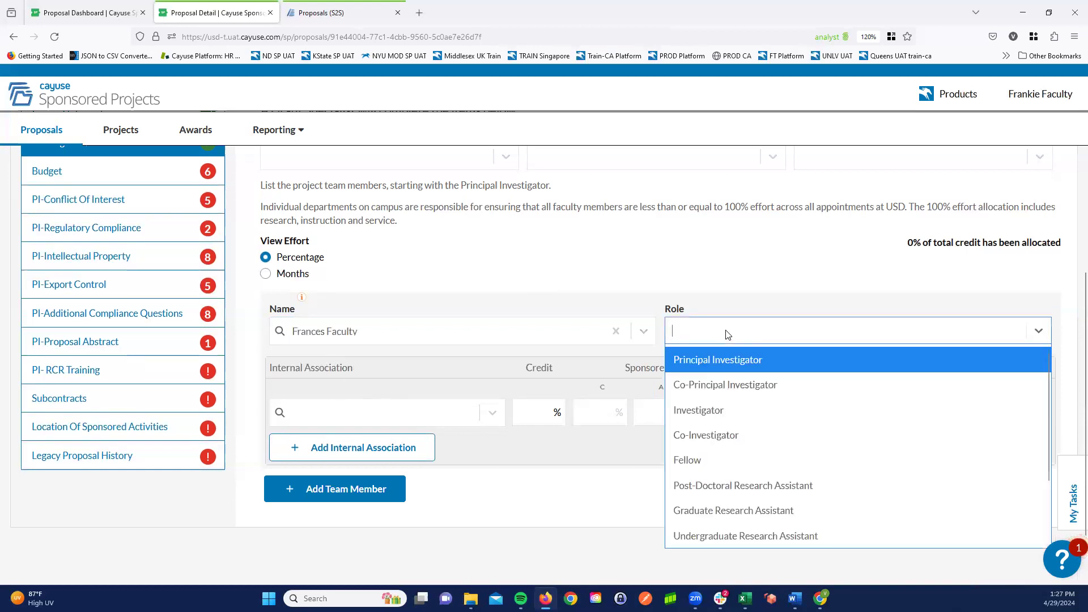
pyautogui.click(748, 361)
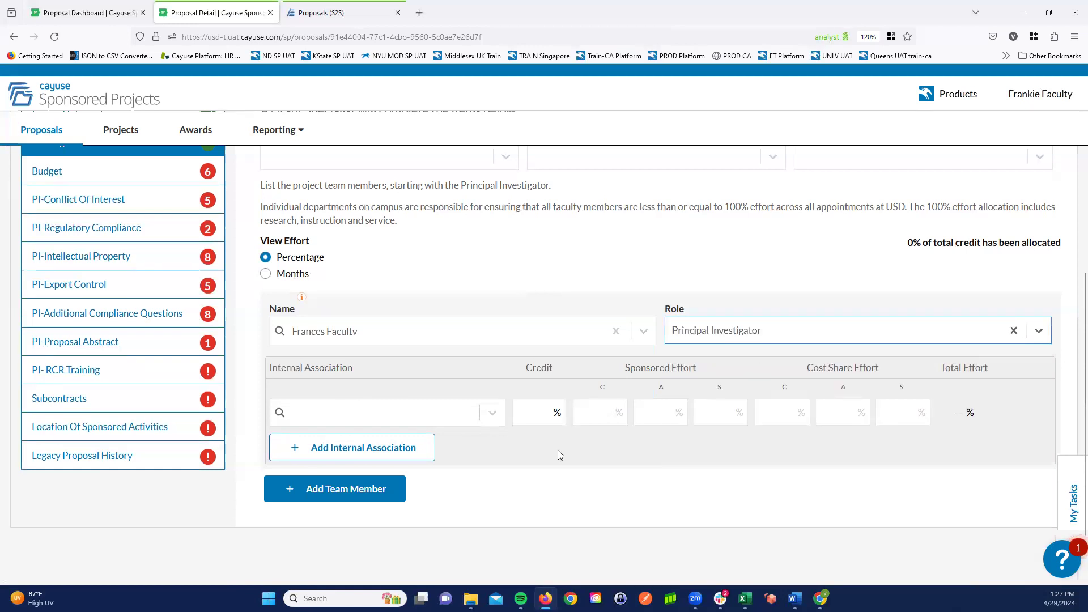
# - Set the Principal Investigator's internal association to Cayuse Department, with Sponsored Effort of 5% under A and 50% under S
pyautogui.click(400, 416)
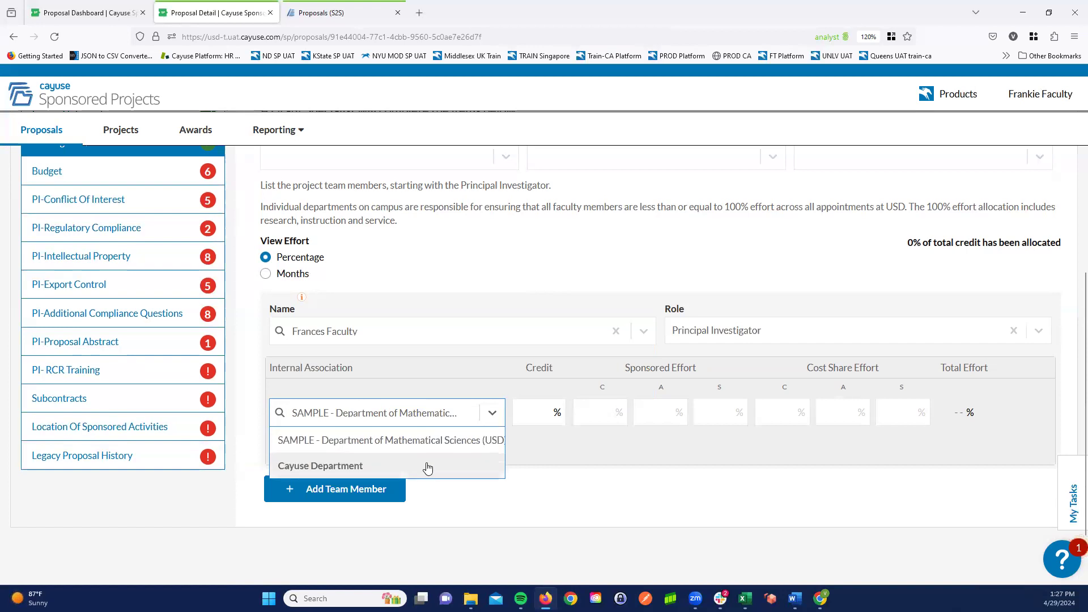
pyautogui.click(354, 466)
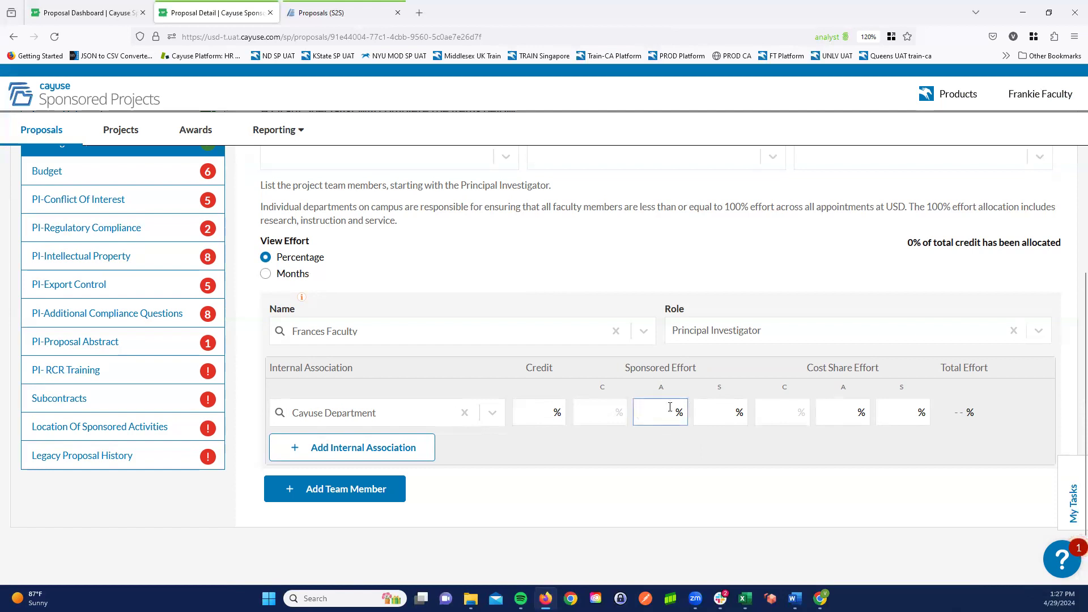
pyautogui.write('5')
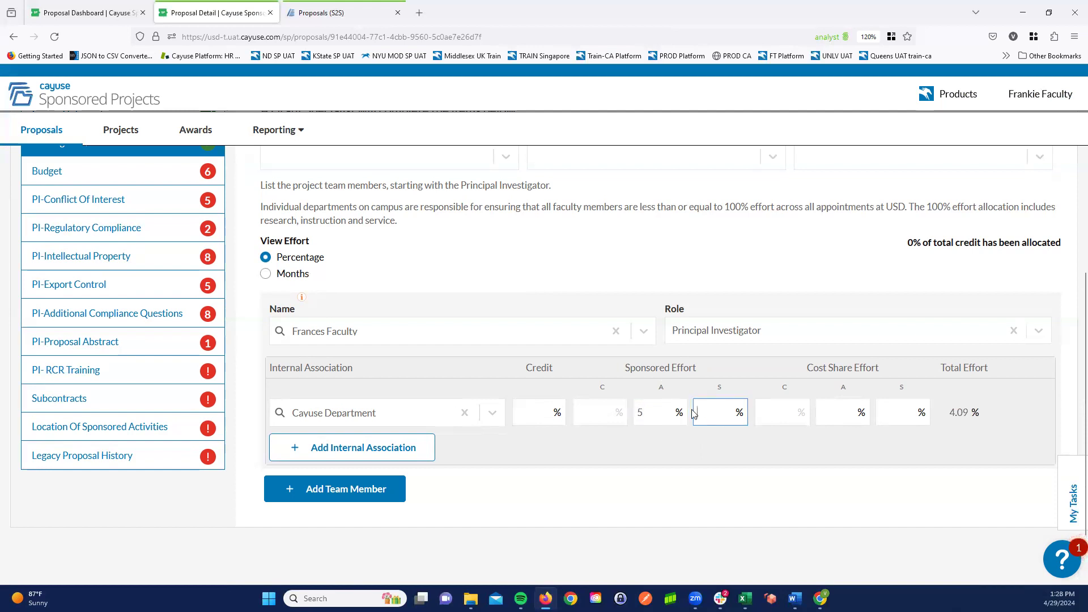
pyautogui.write('50')
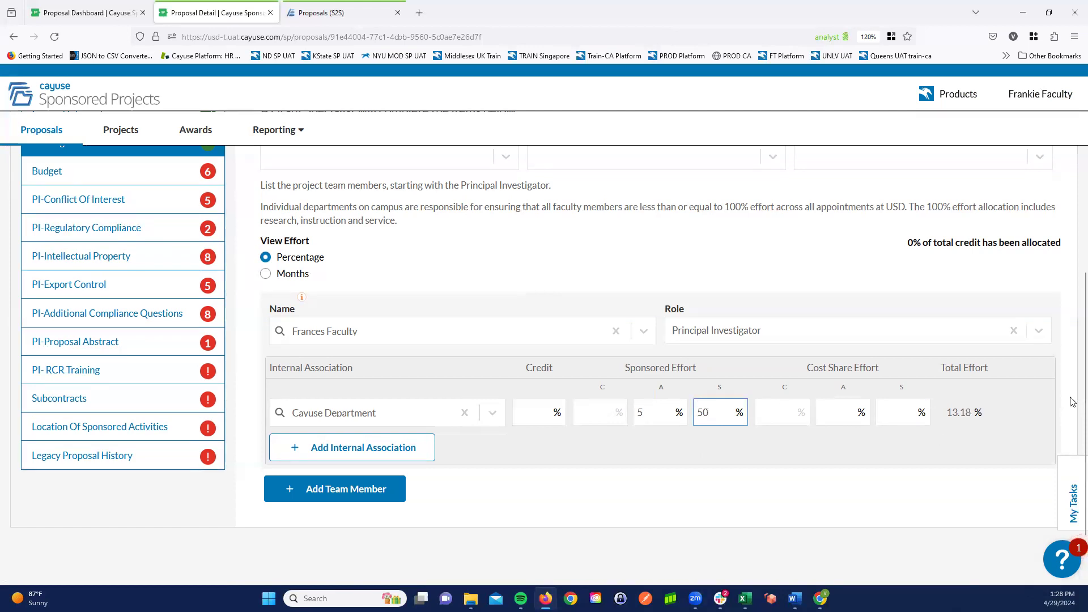
# - Add a second team member, choosing the test faculty member from Biology, with the role Co-Principal Investigator
pyautogui.click(339, 489)
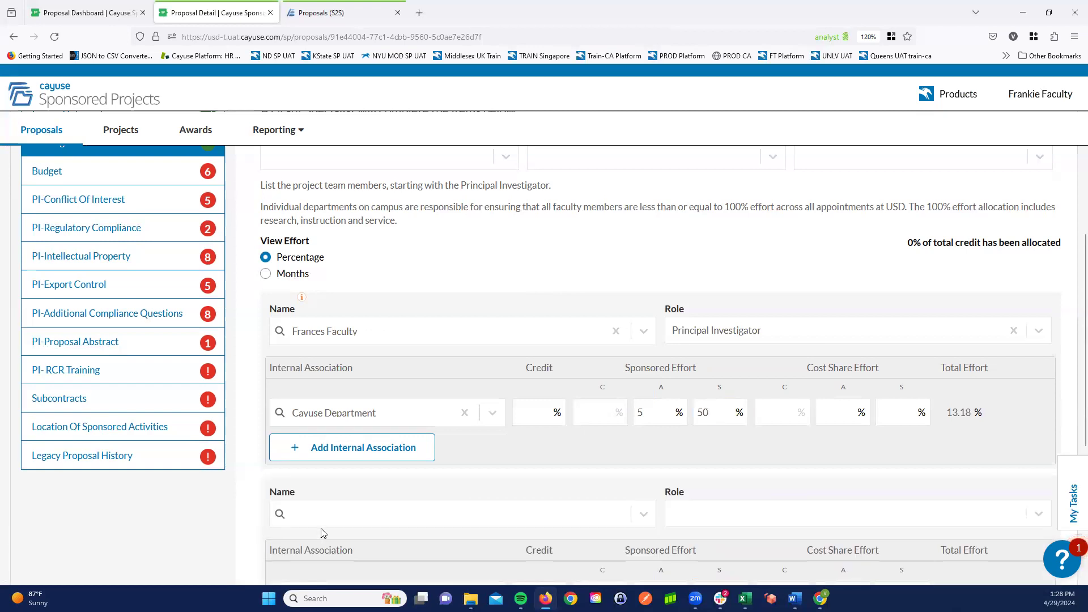
pyautogui.write('r')
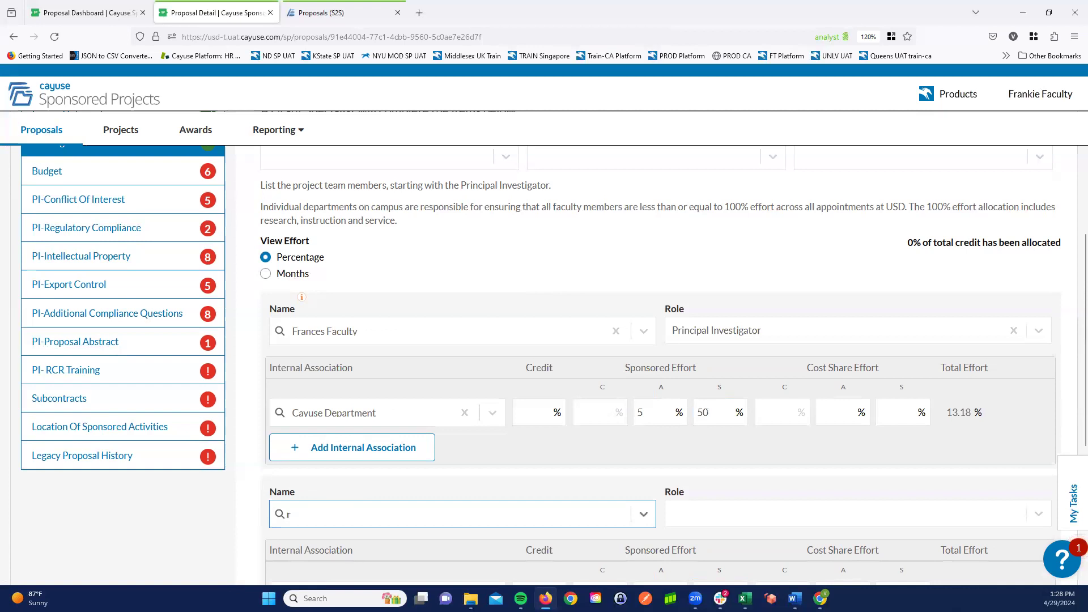
pyautogui.write('est')
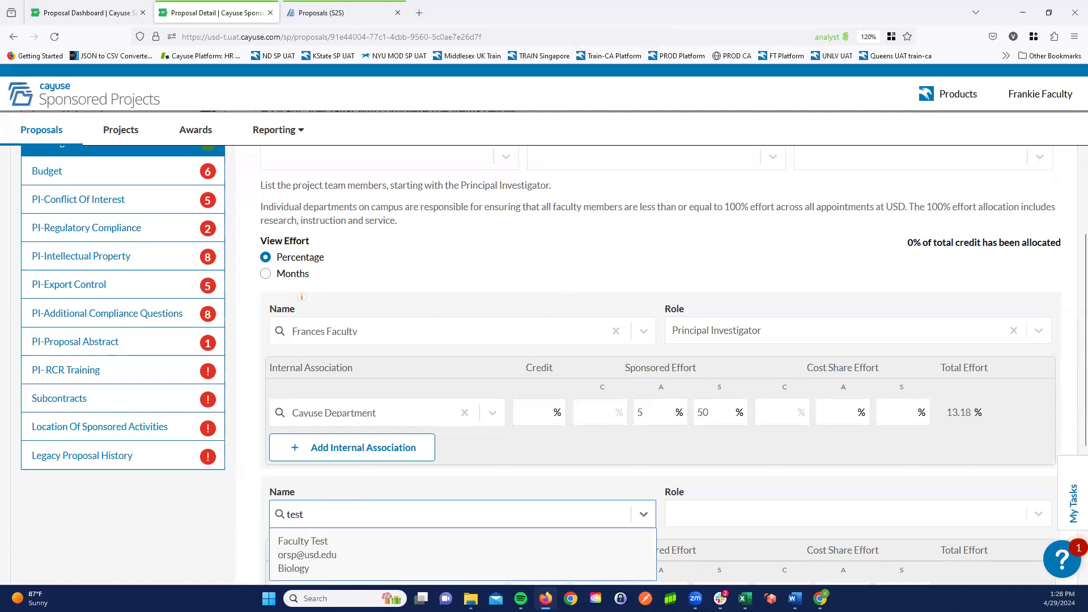
pyautogui.click(306, 548)
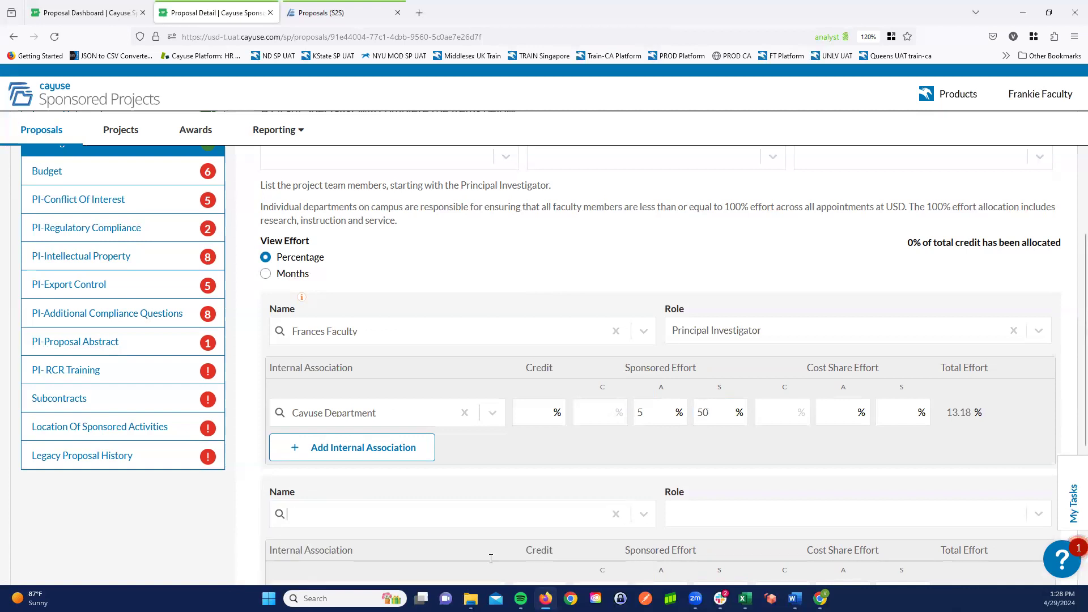
pyautogui.click(698, 515)
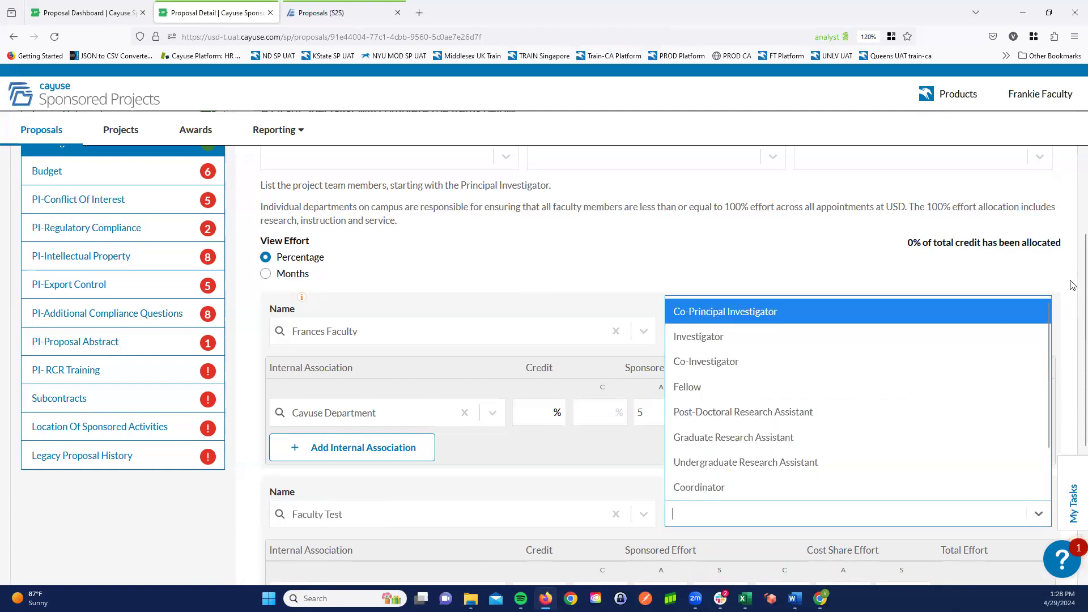
pyautogui.press('Return')
# - Set the Co-Principal Investigator's internal association to Biology
pyautogui.scroll(-4, 1072, 290)
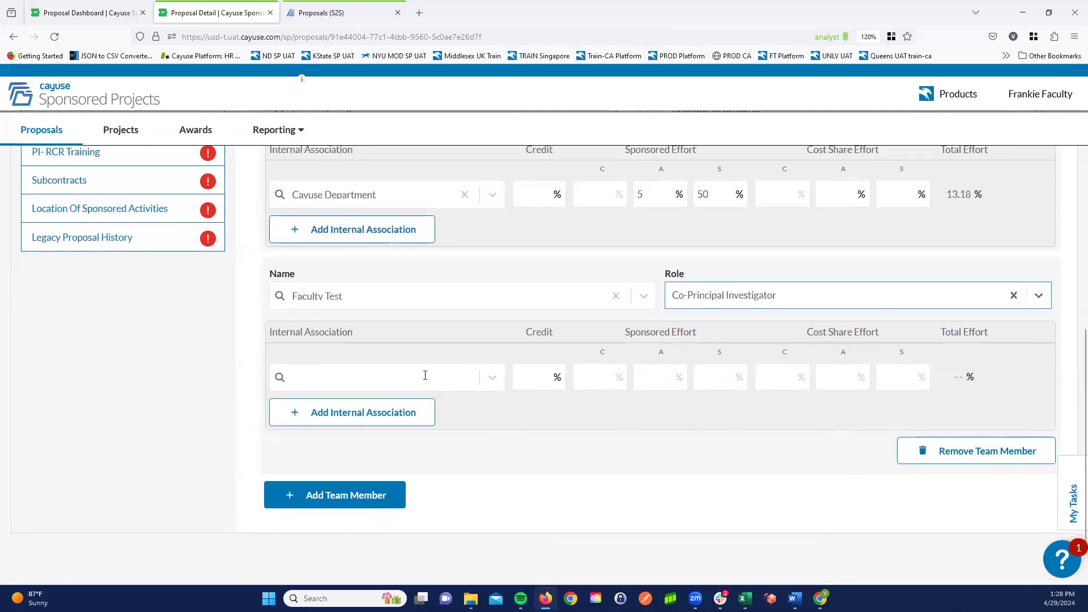
pyautogui.click(425, 377)
pyautogui.write('Biology')
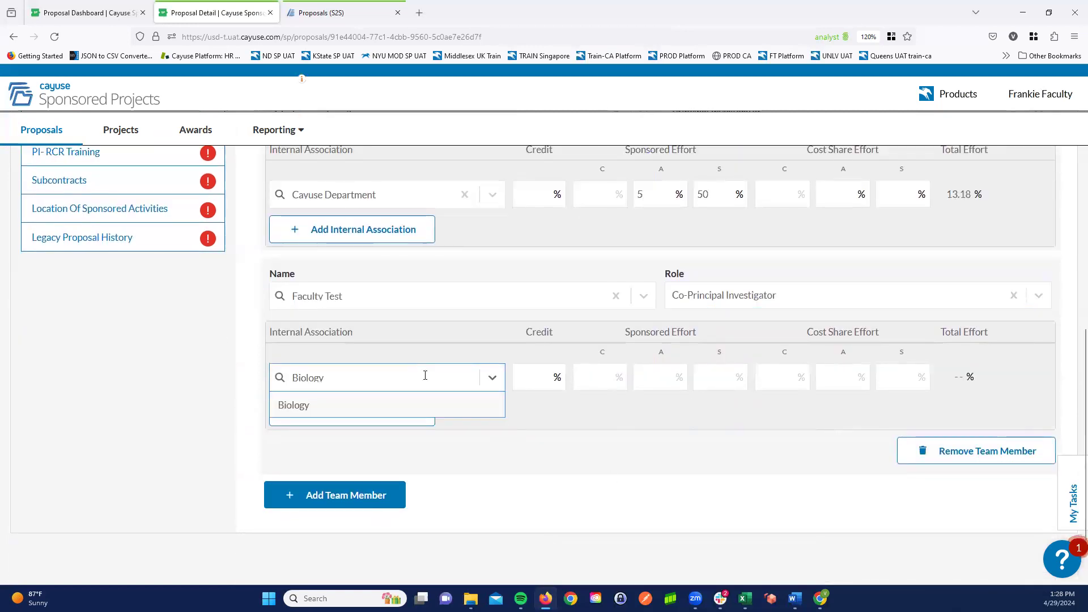
pyautogui.click(406, 412)
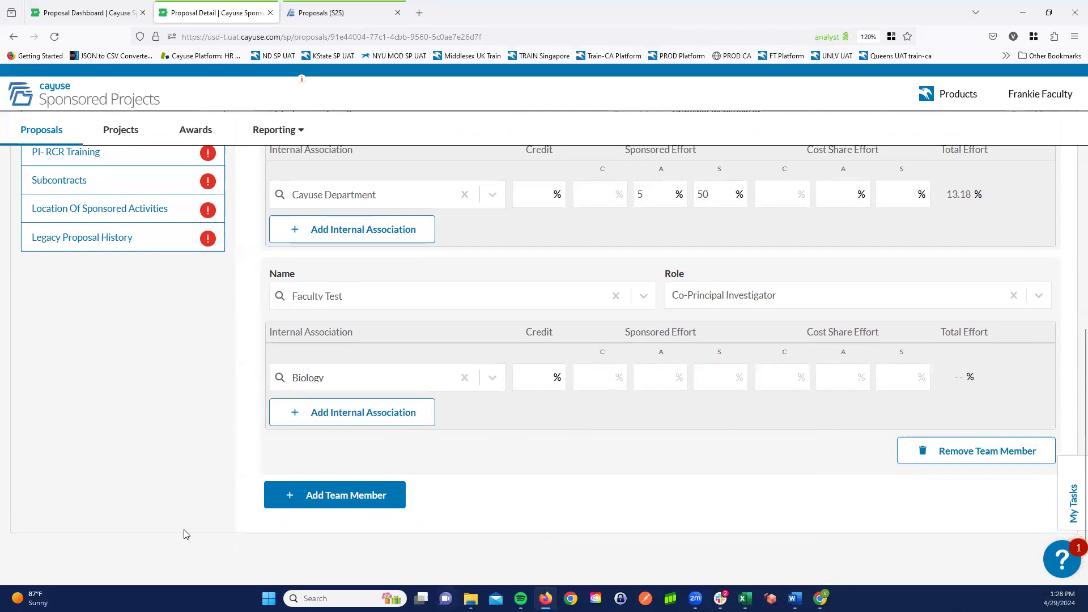
# - In the Budget section, set the number of budget periods to 1 and open the current period's start date for editing
pyautogui.scroll(4, 57, 423)
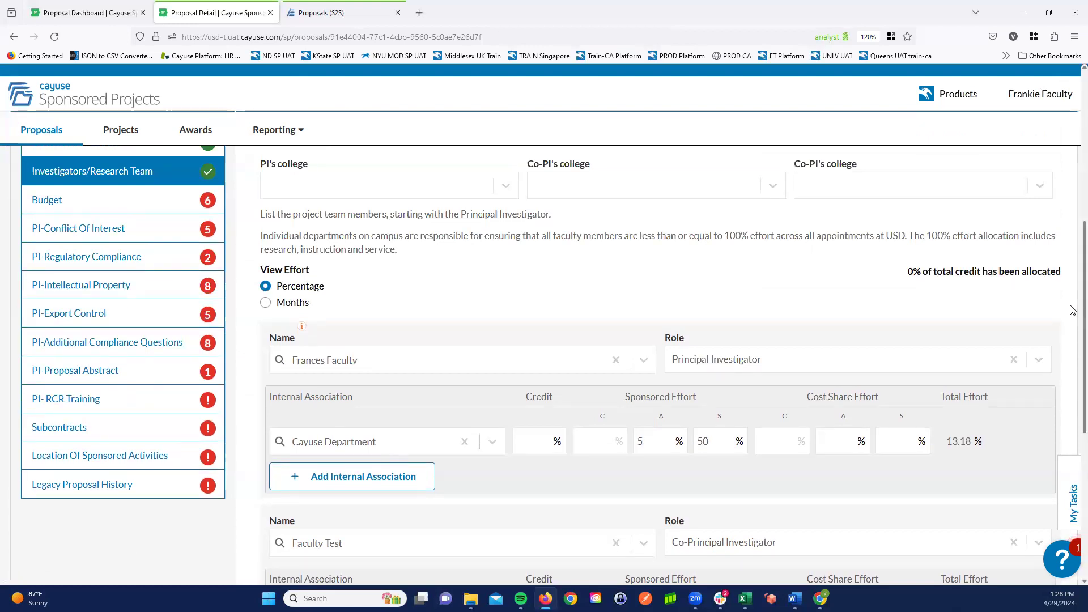
pyautogui.scroll(-4, 1072, 351)
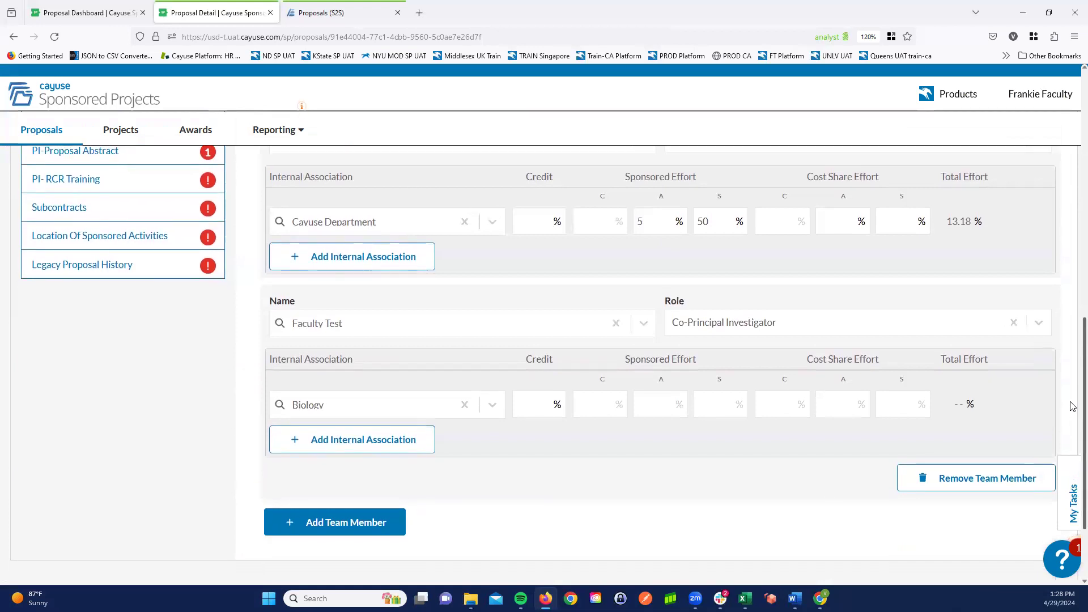
pyautogui.scroll(-1, 1072, 428)
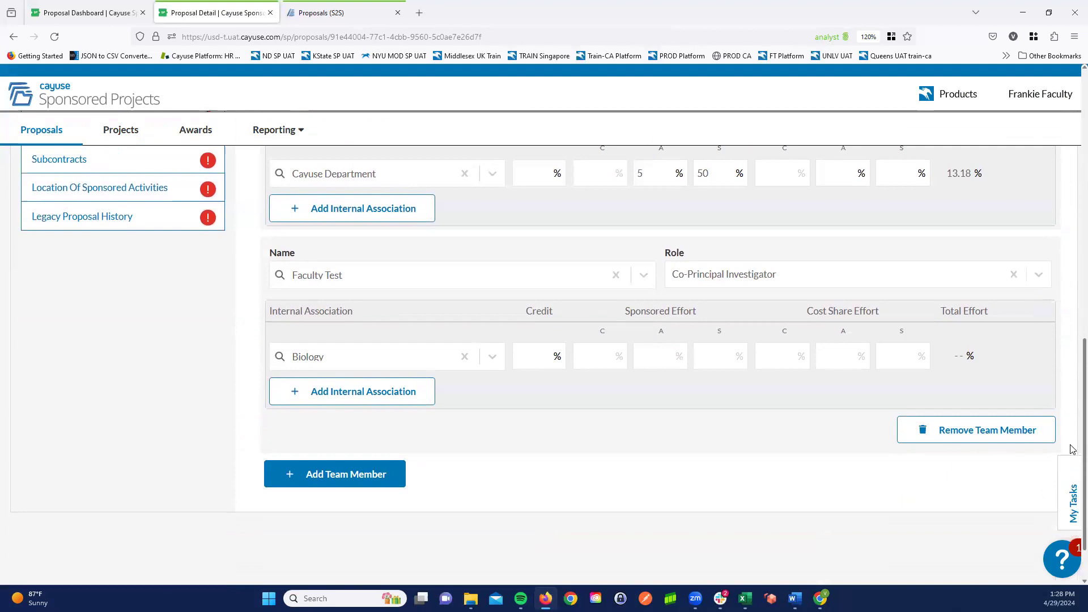
pyautogui.scroll(1, 1071, 414)
pyautogui.scroll(6, 1070, 386)
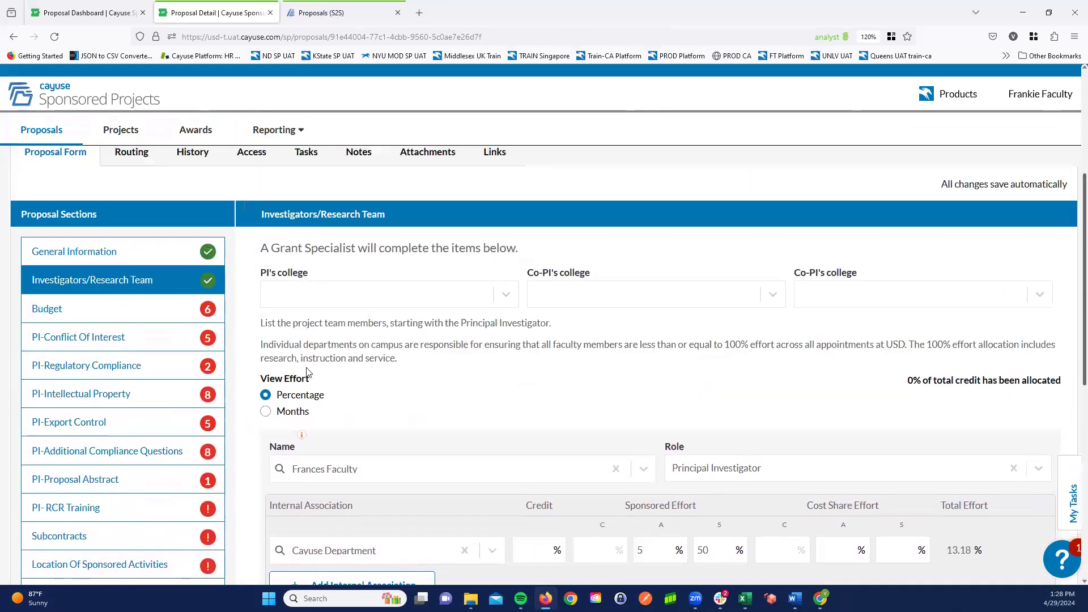
pyautogui.click(122, 316)
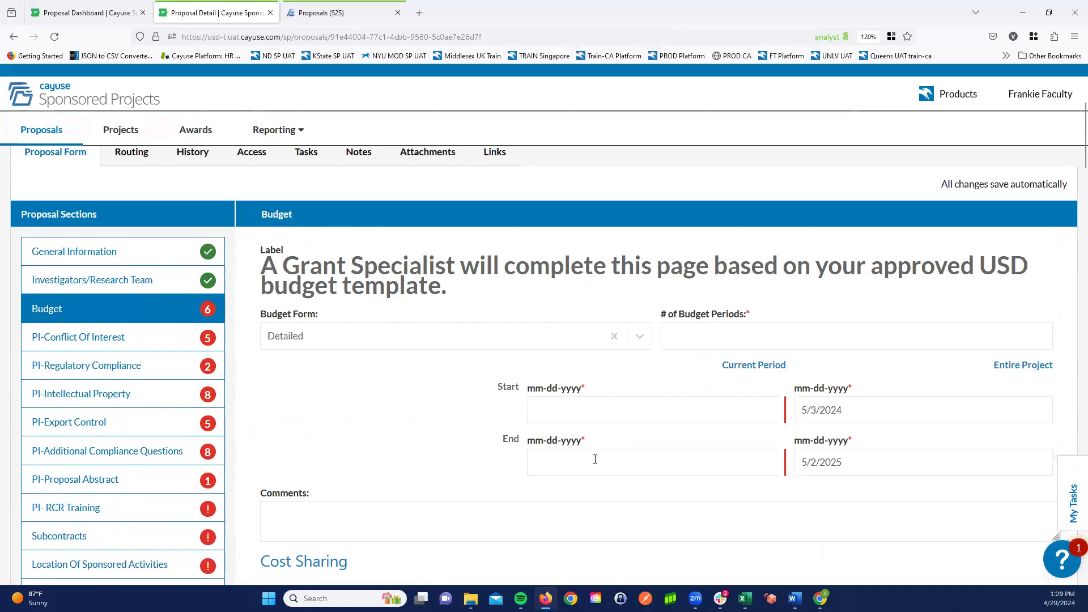
pyautogui.click(781, 335)
pyautogui.write('1')
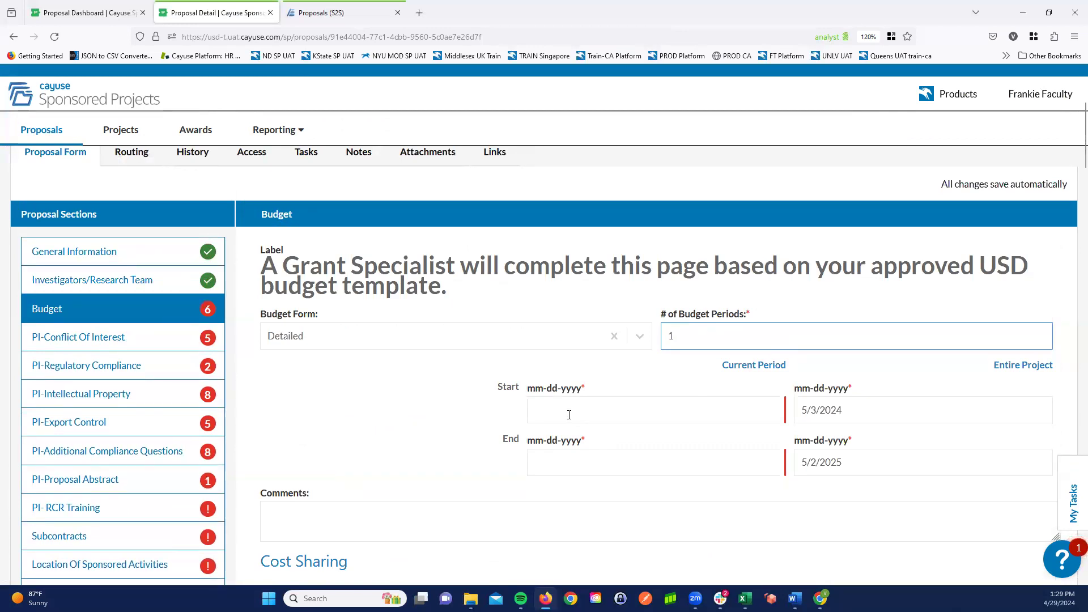
pyautogui.click(569, 415)
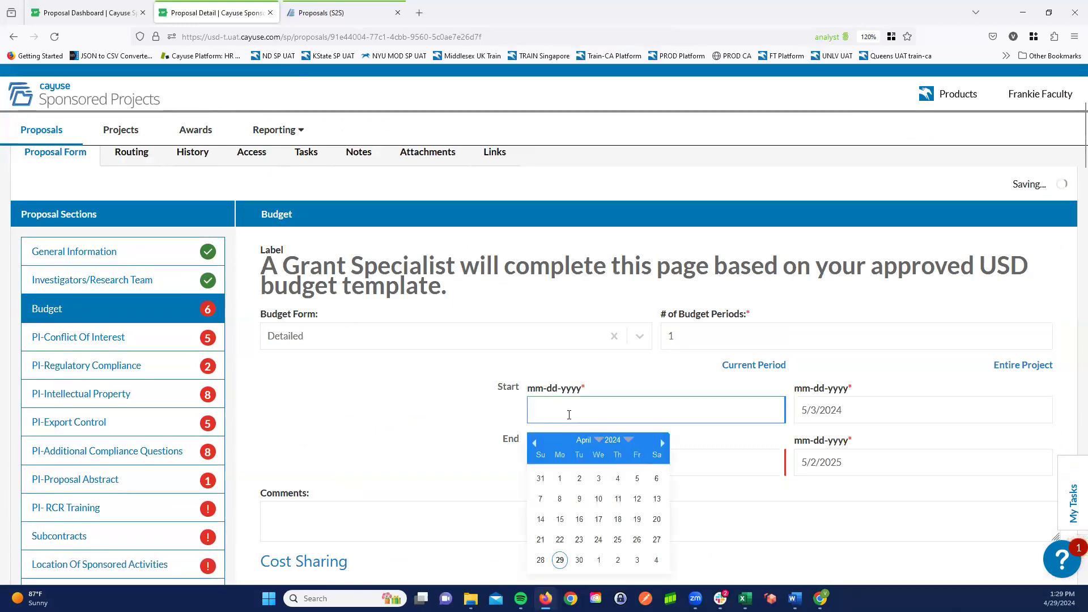
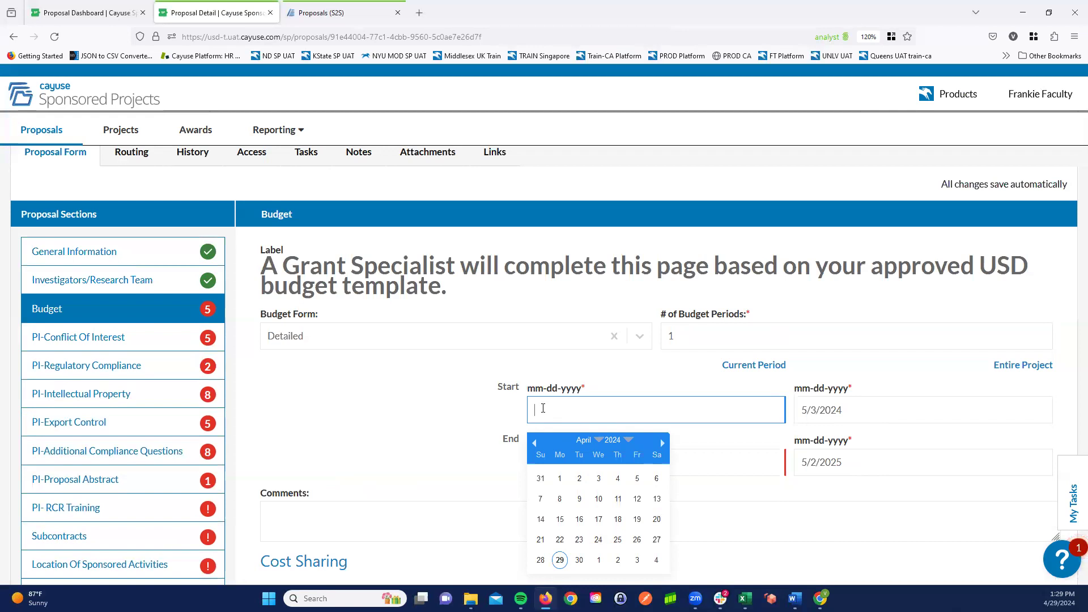
# - Set the current budget period's start date to 5/3/2024
pyautogui.write('5/3202')
pyautogui.press('BackSpace')
pyautogui.press('BackSpace')
pyautogui.press('BackSpace')
pyautogui.write('/2')
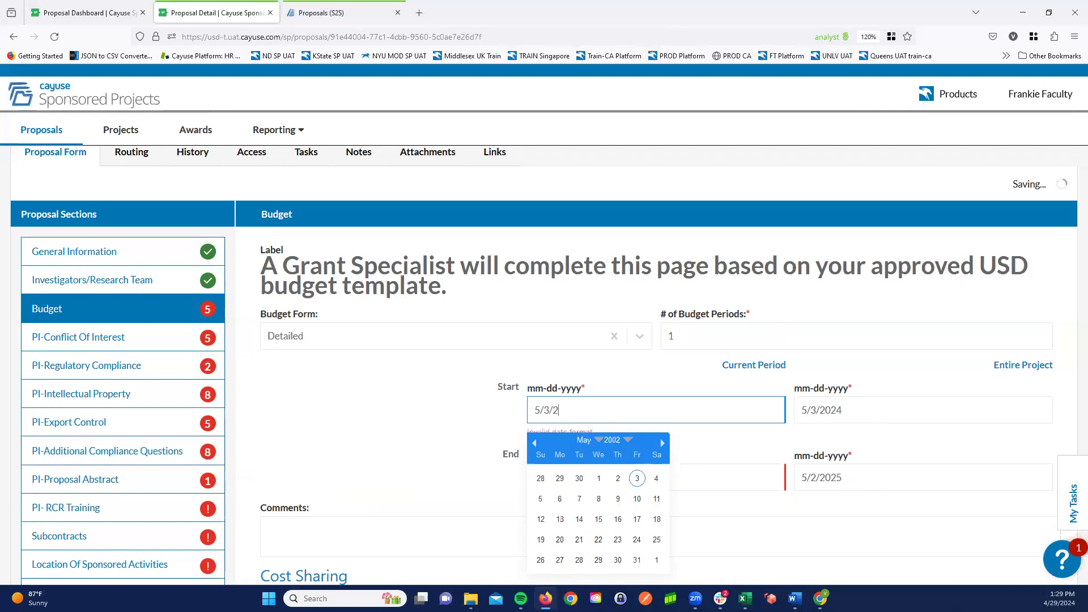
pyautogui.write('024')
pyautogui.press('Return')
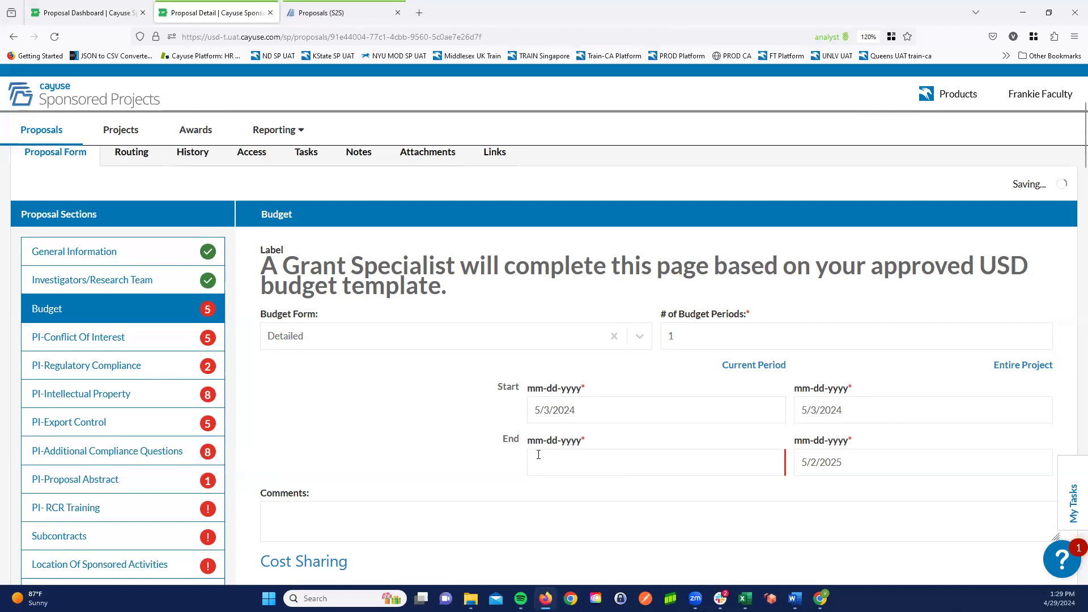
# - Set the current budget period's end date to 5/2/2025
pyautogui.click(547, 458)
pyautogui.write('05/0')
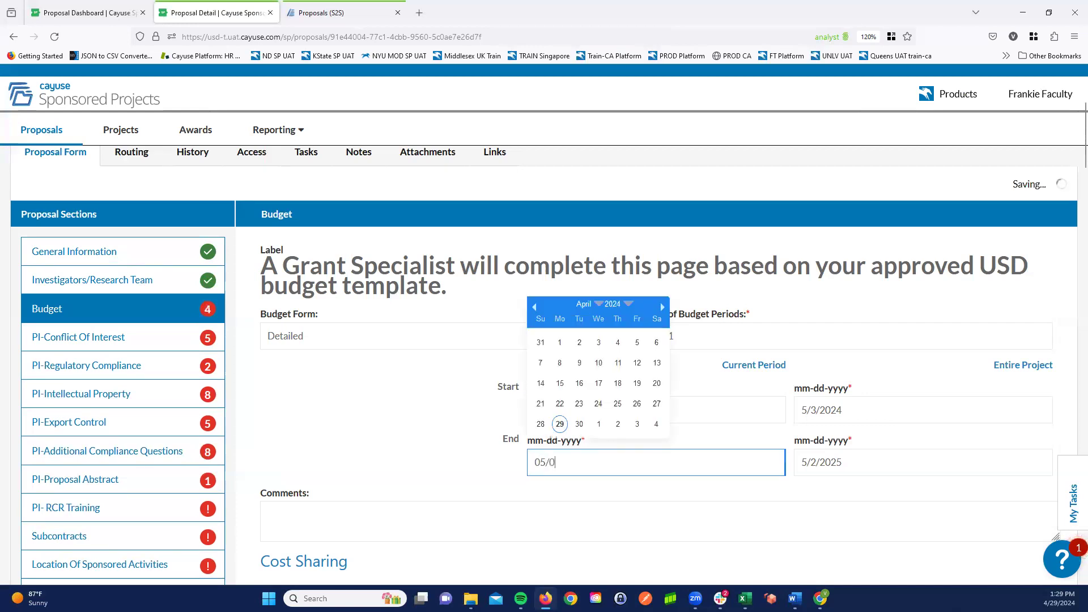
pyautogui.write('2/2025')
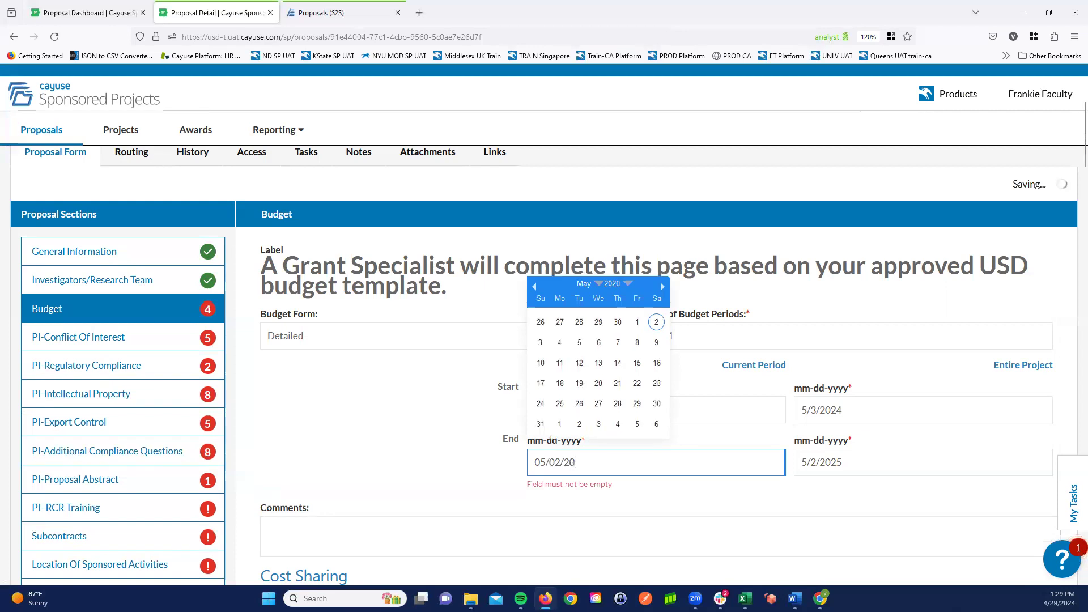
pyautogui.press('Return')
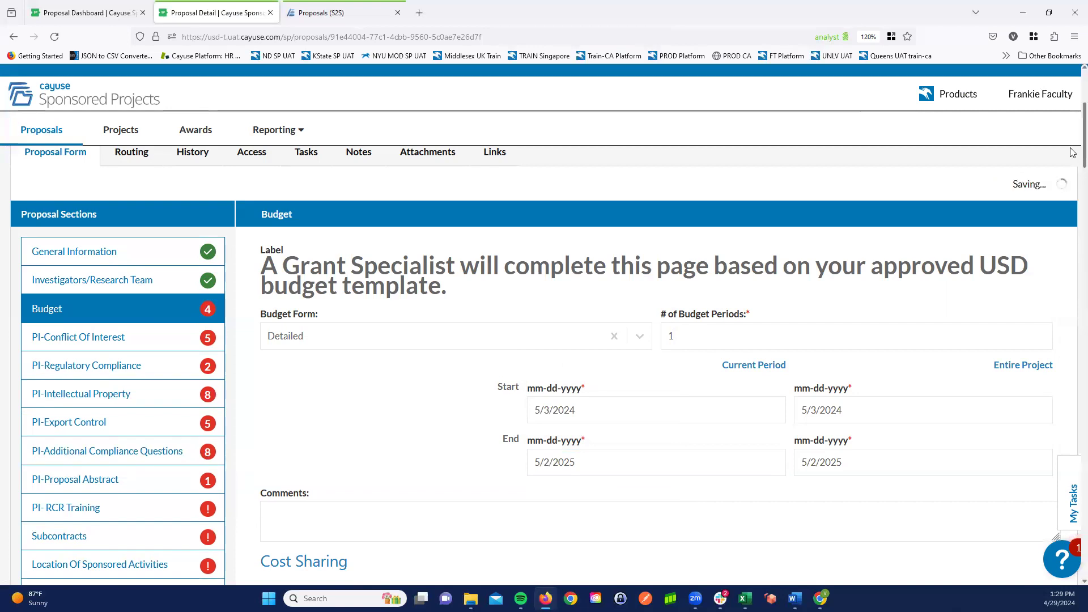
# - Under Cost Sharing, answer No to both required cost sharing or cash matching and third party cost share
pyautogui.scroll(-8, 1073, 204)
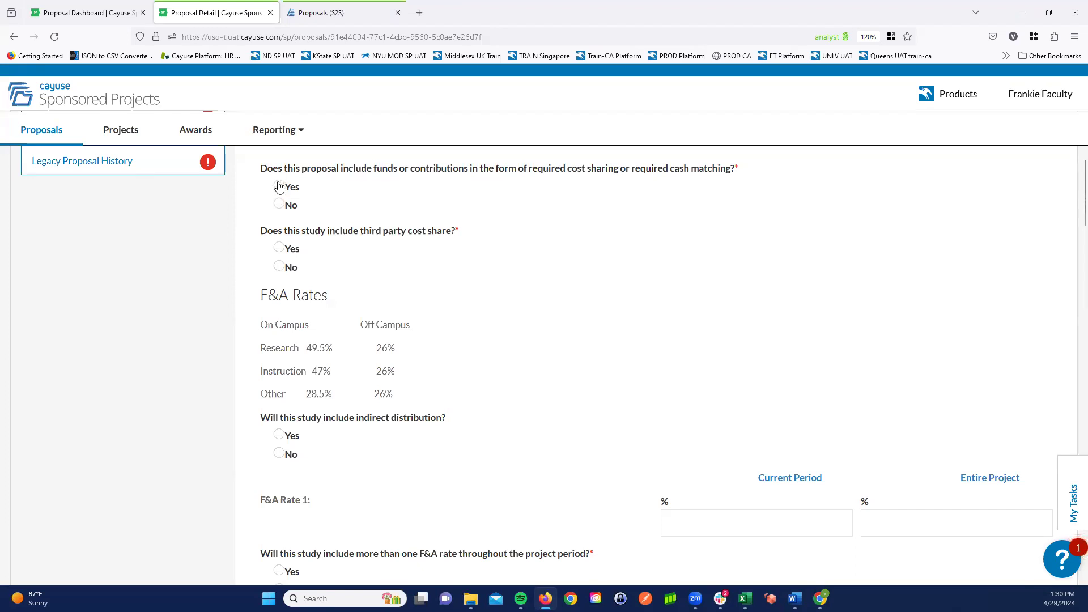
pyautogui.click(278, 187)
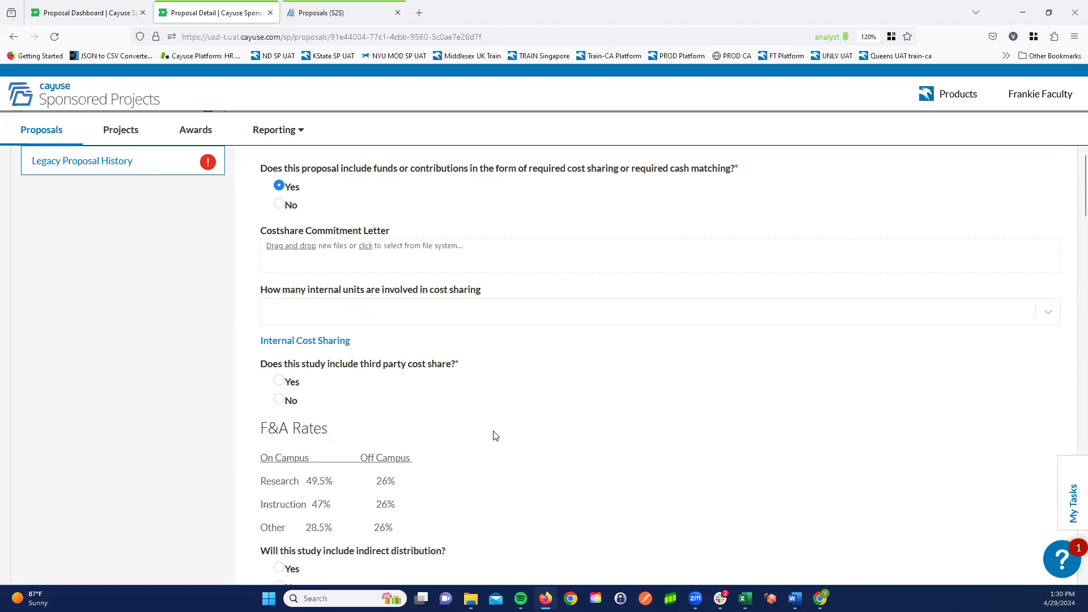
pyautogui.click(282, 207)
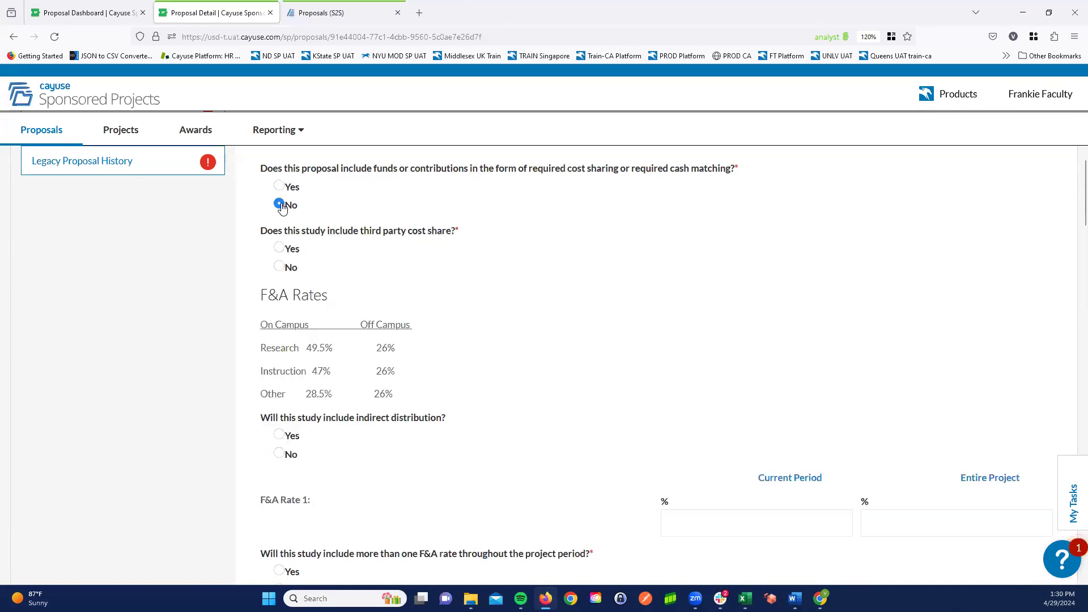
pyautogui.click(280, 270)
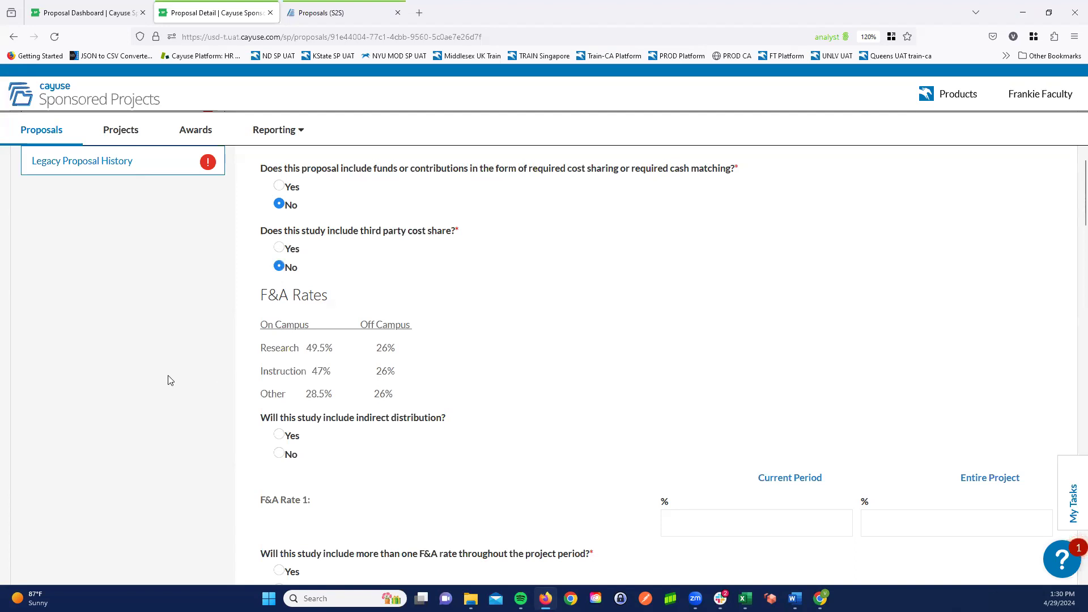
# - Under F&A Rates, answer Yes to indirect distribution and set the number of included departments to 2
pyautogui.middleClick(182, 355)
pyautogui.middleClick(181, 380)
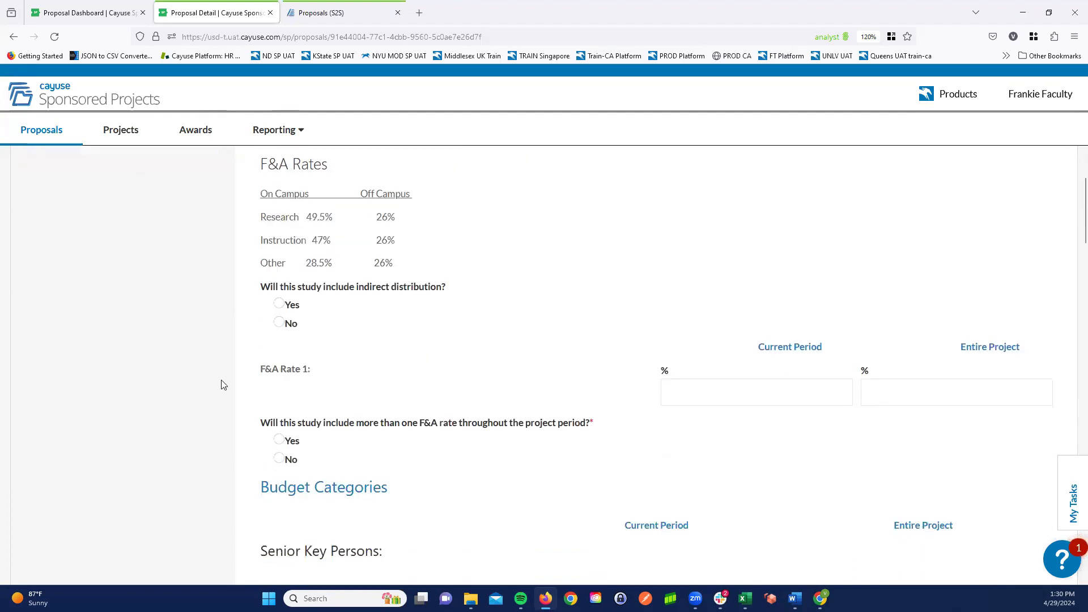
pyautogui.click(280, 309)
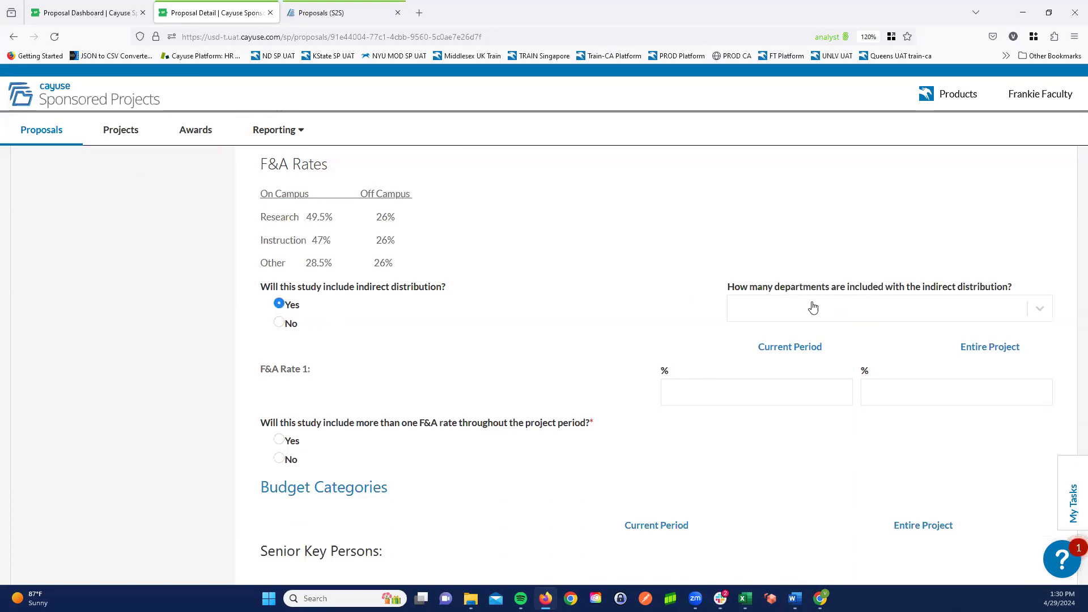
pyautogui.click(827, 308)
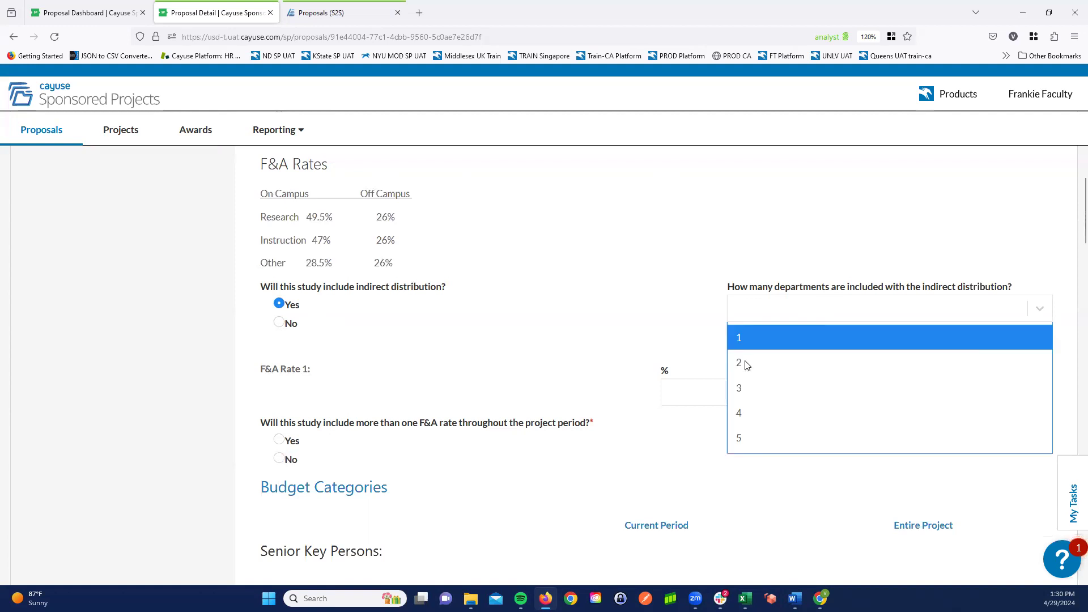
pyautogui.click(745, 361)
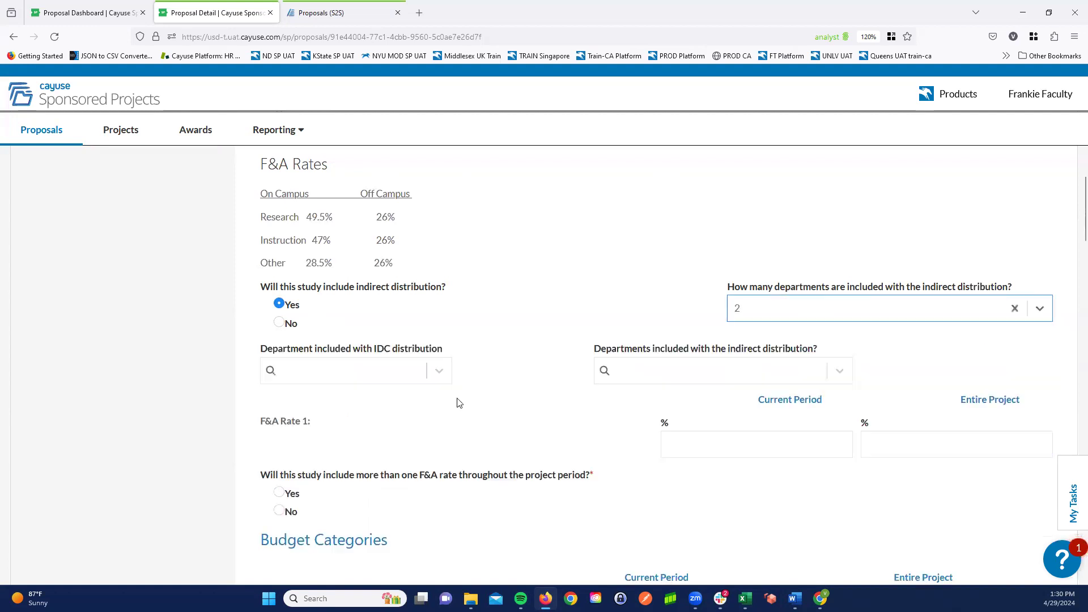
# - Choose Cayuse Department and Biology as the two departments included in the indirect distribution
pyautogui.click(416, 375)
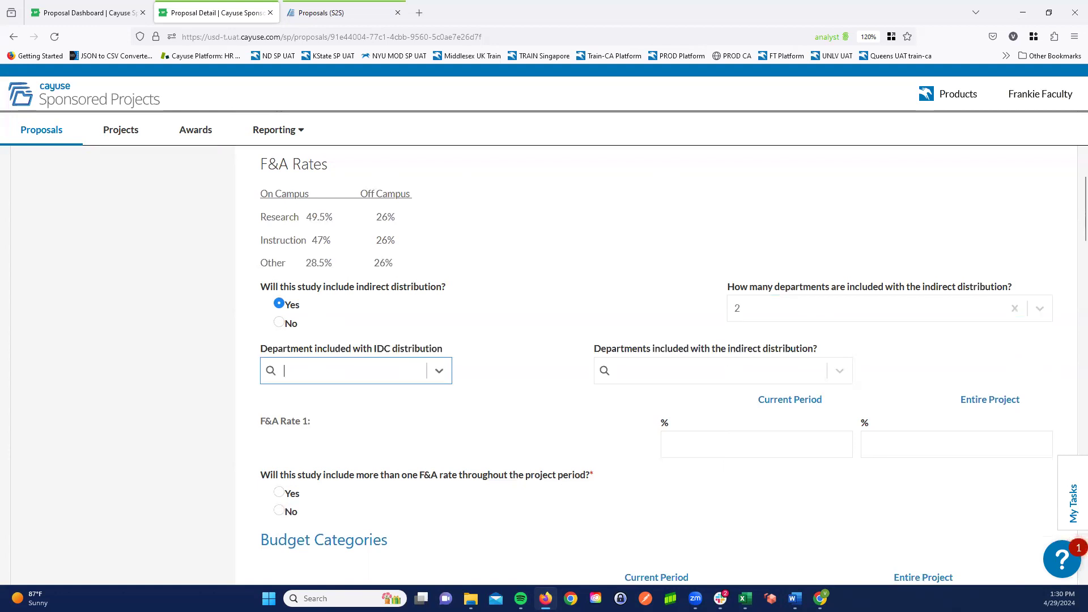
pyautogui.write('cayuse')
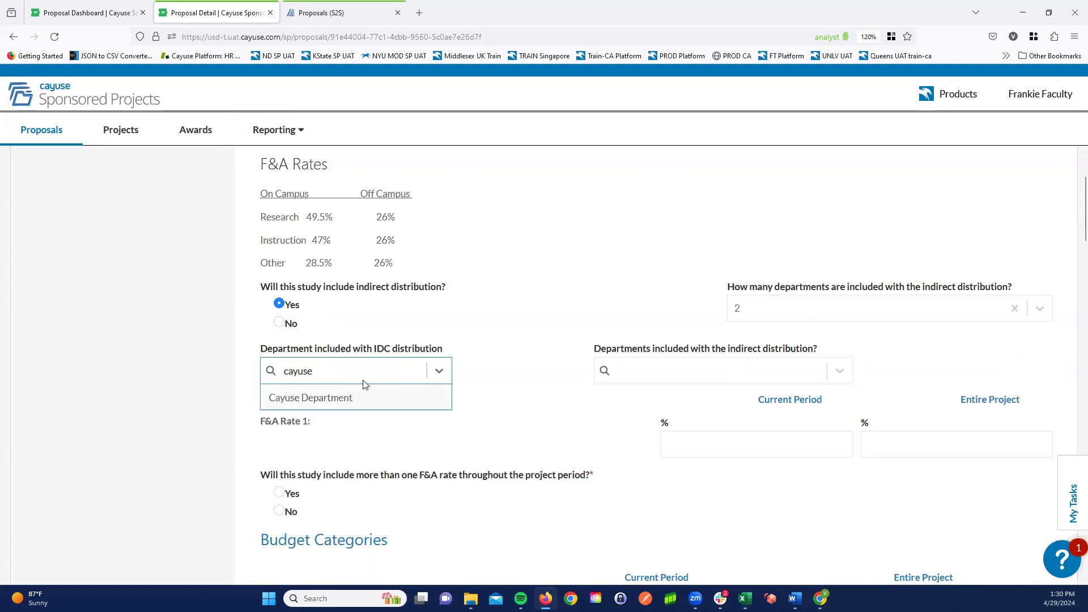
pyautogui.click(400, 399)
pyautogui.click(623, 369)
pyautogui.write('biol')
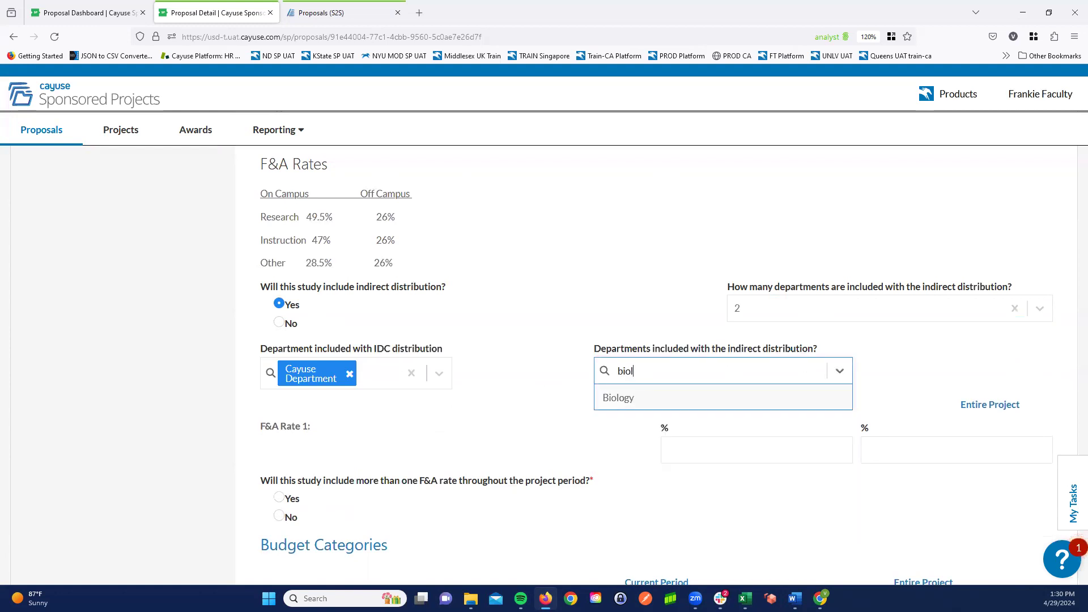
pyautogui.click(634, 402)
# - Set F&A Rate 1 to 49.5% for the current period and entire project, and answer No to more than one F&A rate
pyautogui.click(807, 444)
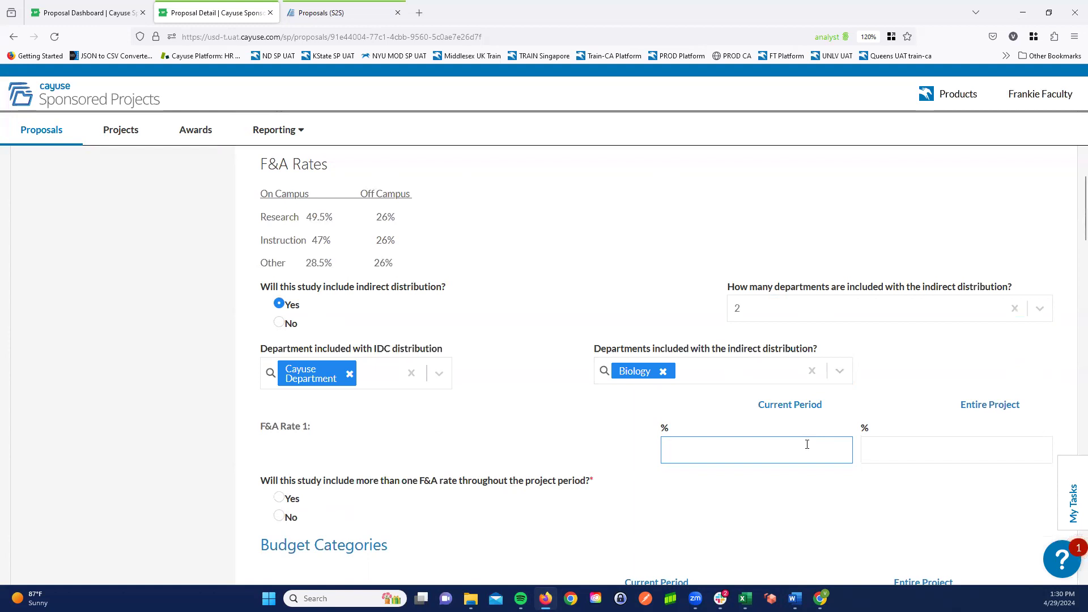
pyautogui.write('49.5')
pyautogui.press('Tab')
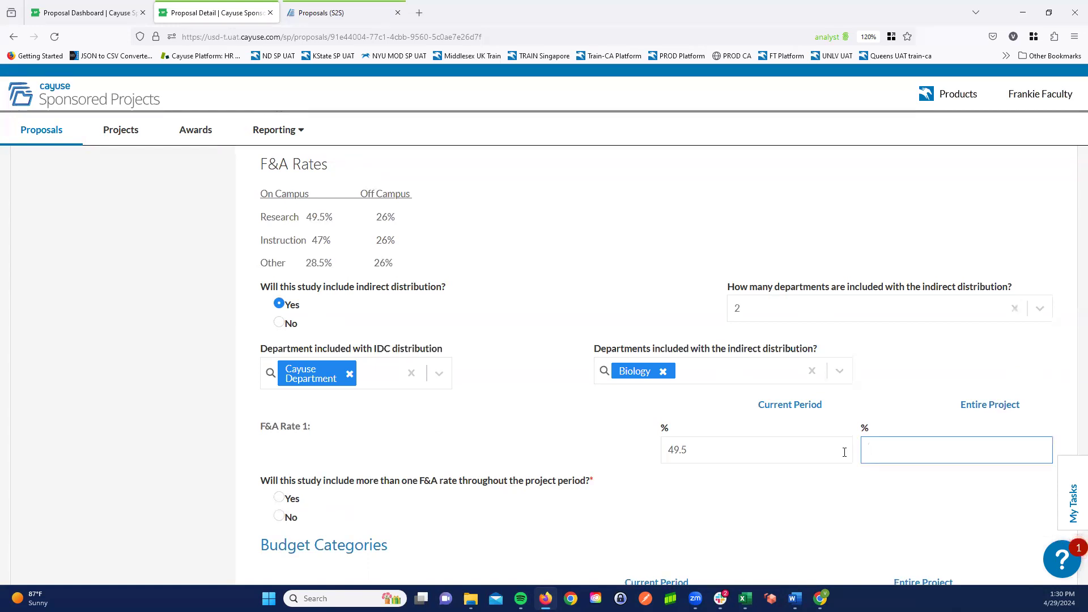
pyautogui.write('49.5')
pyautogui.click(279, 517)
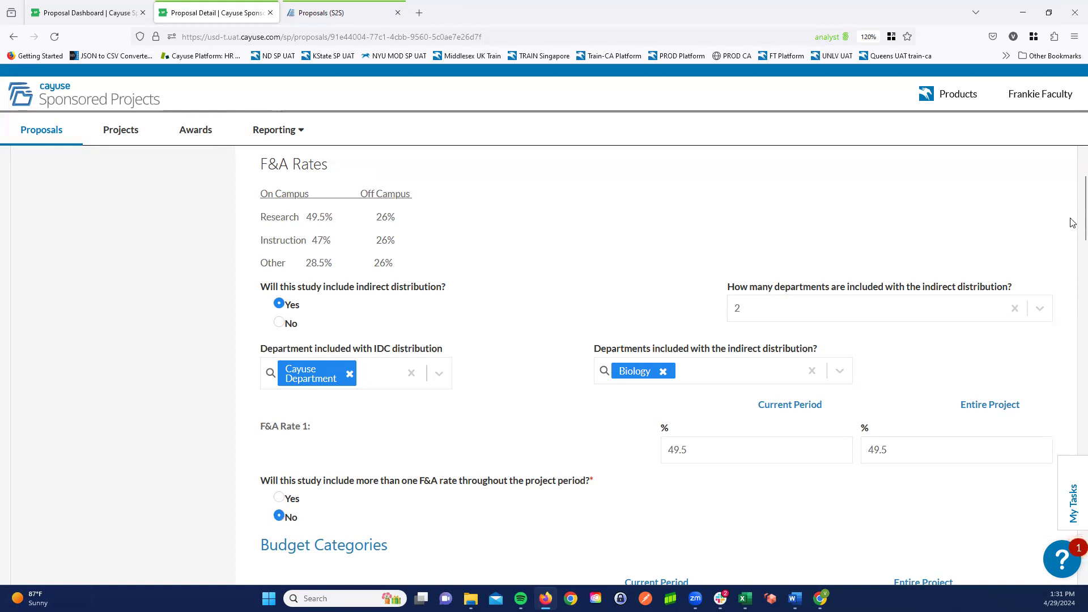
# - Under Senior Key Persons, set the Senior/Key Salary to 25,000 for both the current period and the entire project
pyautogui.scroll(-1, 1073, 234)
pyautogui.moveTo(1073, 234); pyautogui.dragTo(1075, 256)
pyautogui.scroll(1, 1044, 280)
pyautogui.scroll(-3, 1018, 318)
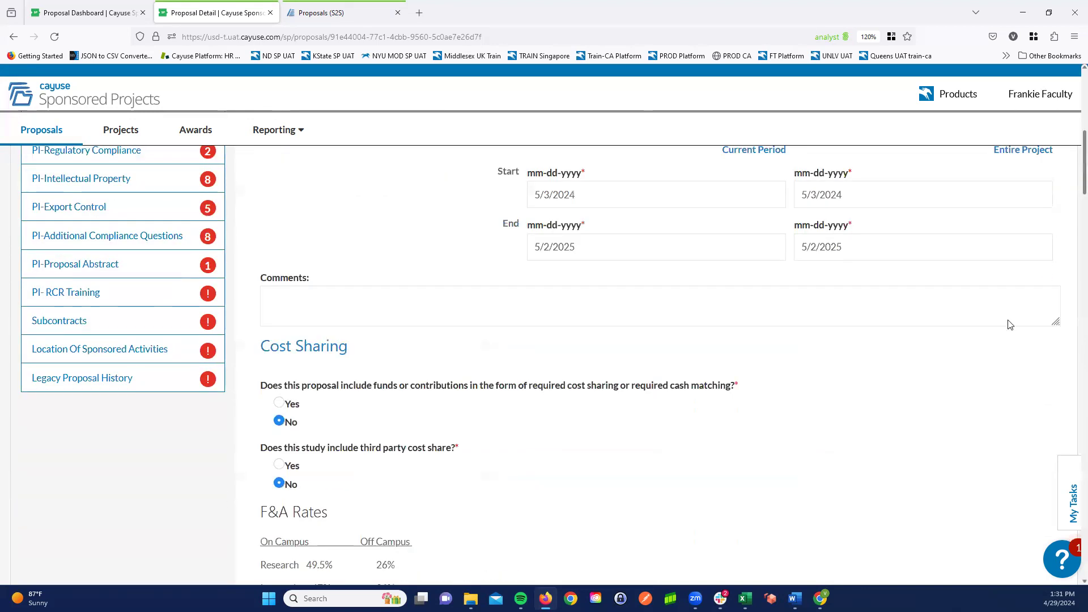
pyautogui.moveTo(1071, 191); pyautogui.dragTo(1072, 290)
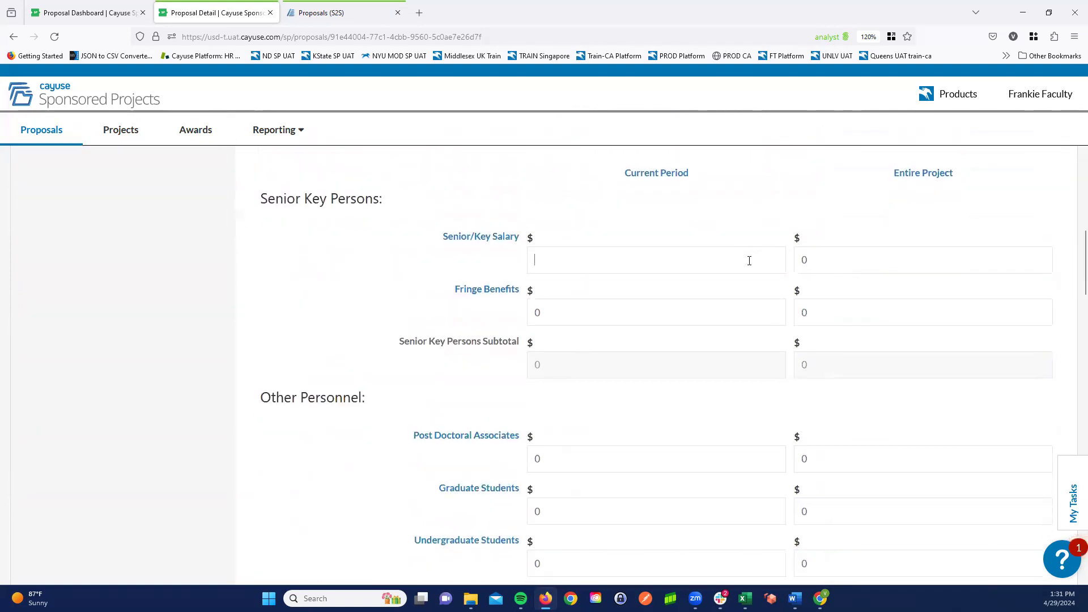
pyautogui.write('25,000')
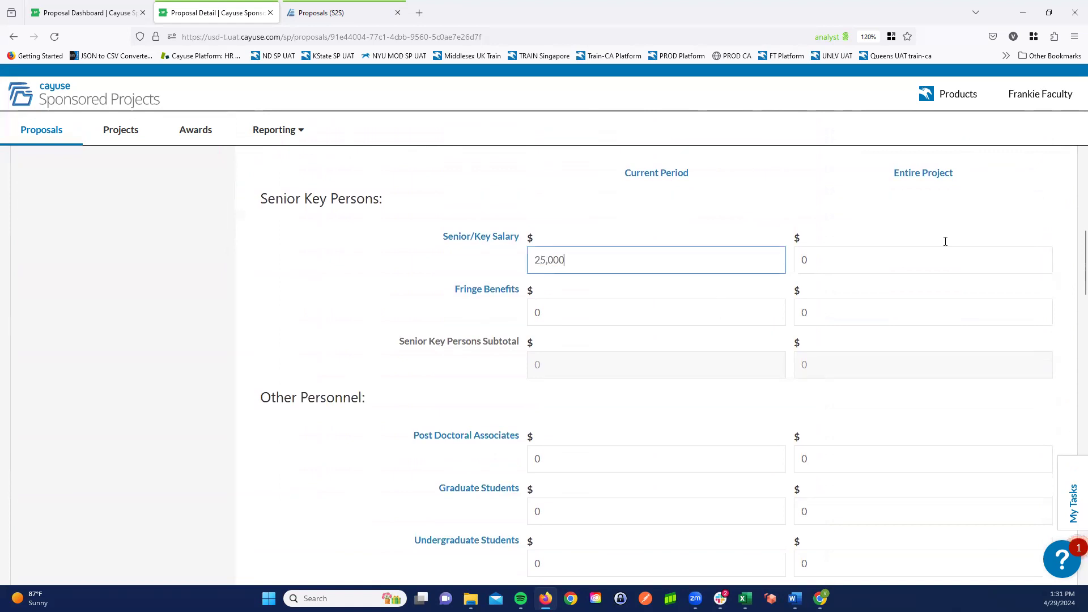
pyautogui.click(918, 257)
pyautogui.write('250000')
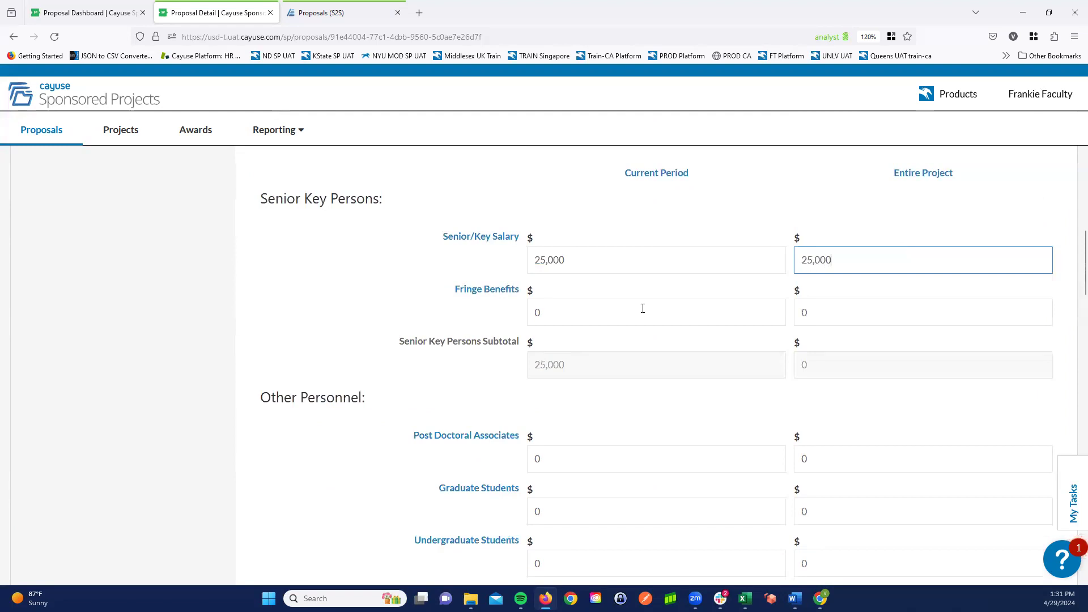
# - Set the Senior Key Persons Fringe Benefits to 2,000 for both the current period and the entire project
pyautogui.click(641, 308)
pyautogui.write('2')
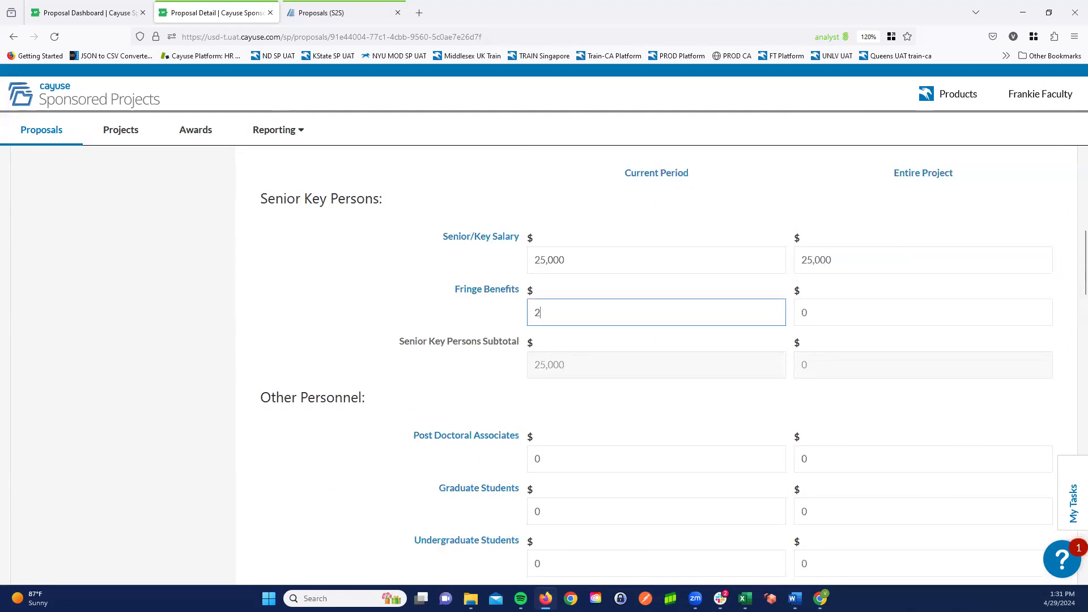
pyautogui.write(',000')
pyautogui.click(821, 310)
pyautogui.write('2000')
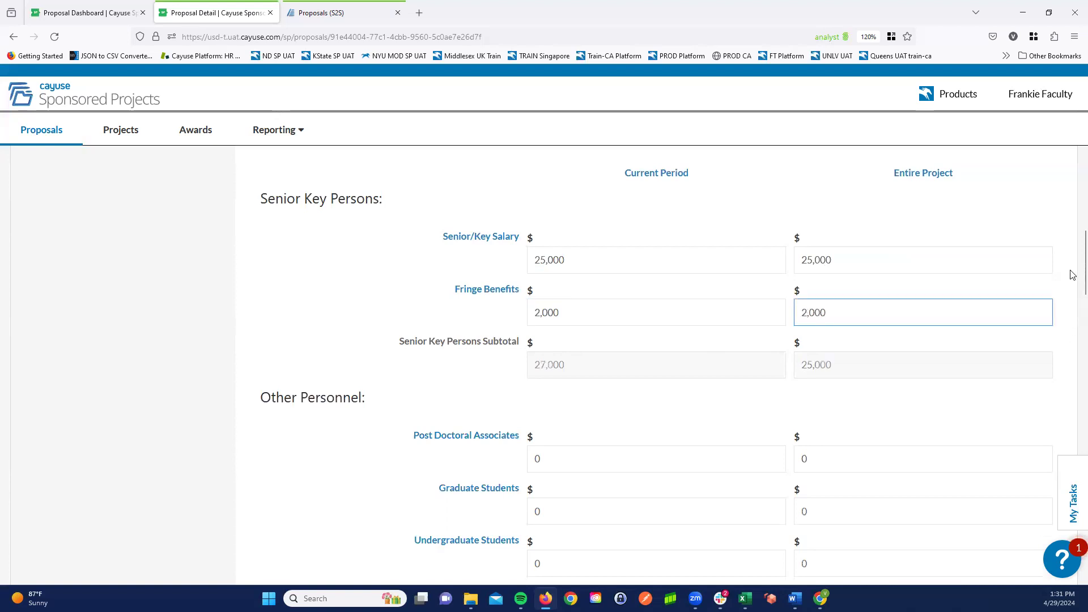
# - Under Other Personnel, set Graduate Students to 5,000 for both the current period and the entire project
pyautogui.scroll(-1, 1073, 283)
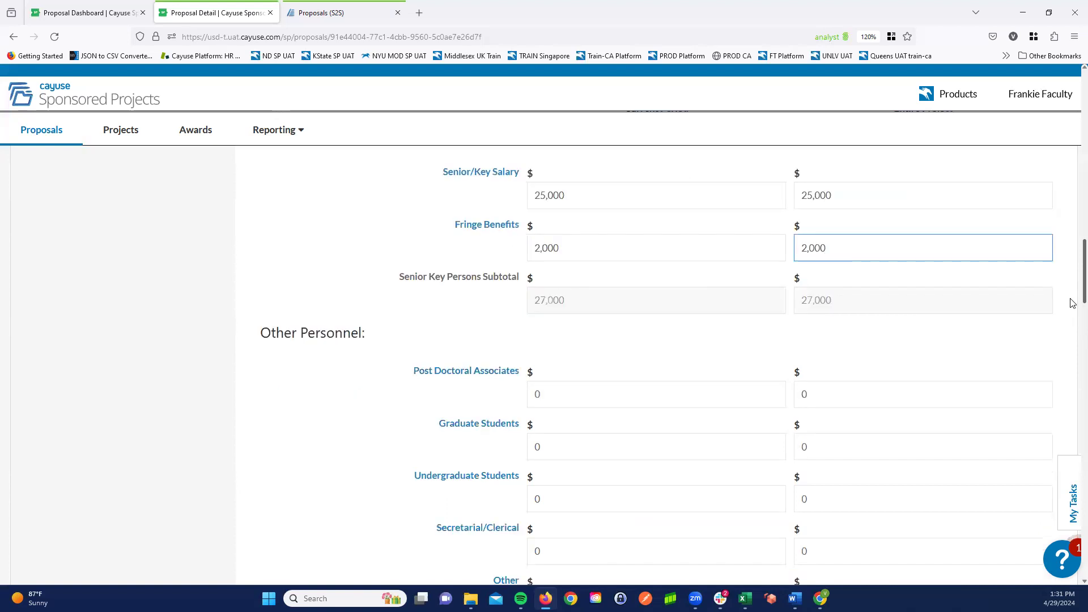
pyautogui.scroll(-2, 1073, 303)
pyautogui.scroll(-1, 1073, 310)
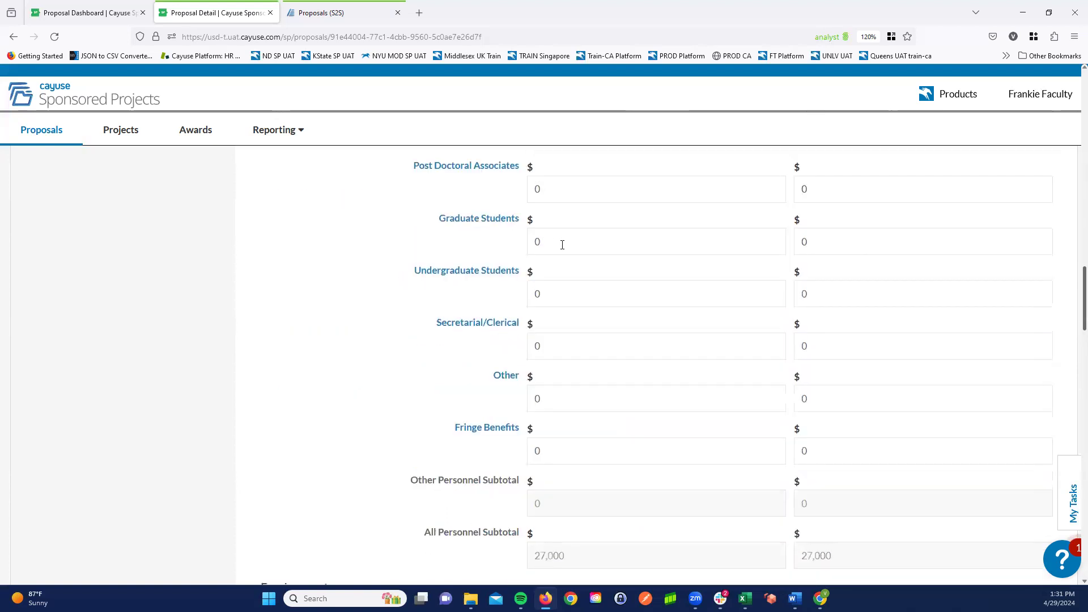
pyautogui.click(563, 244)
pyautogui.write('5,000')
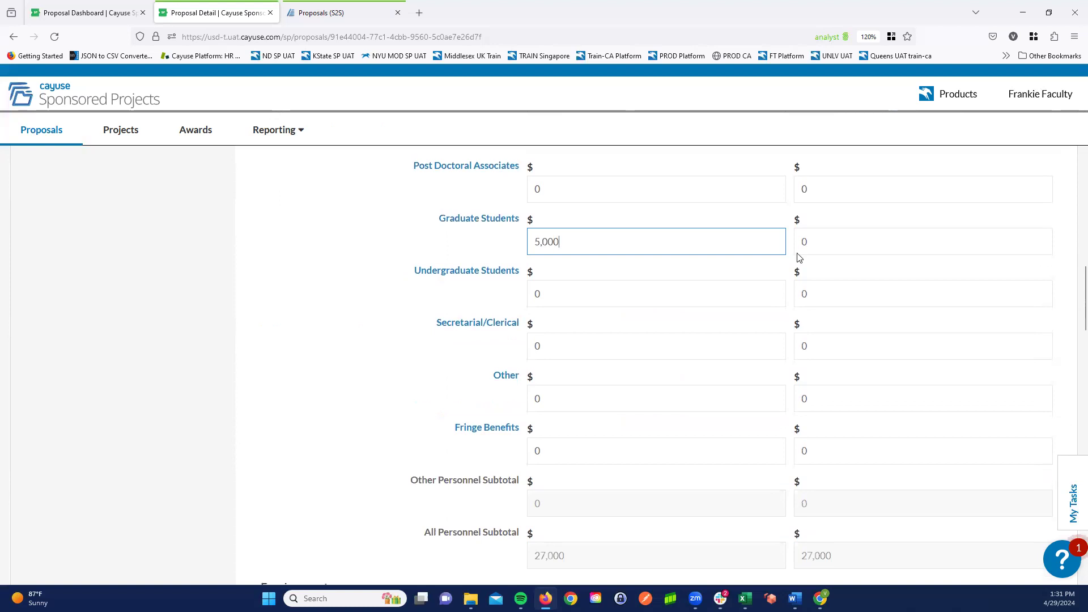
pyautogui.click(828, 243)
pyautogui.write('5000')
# - Set the Other Personnel Fringe Benefits to 500 for both the current period and the entire project
pyautogui.click(583, 451)
pyautogui.press('BackSpace')
pyautogui.write('500')
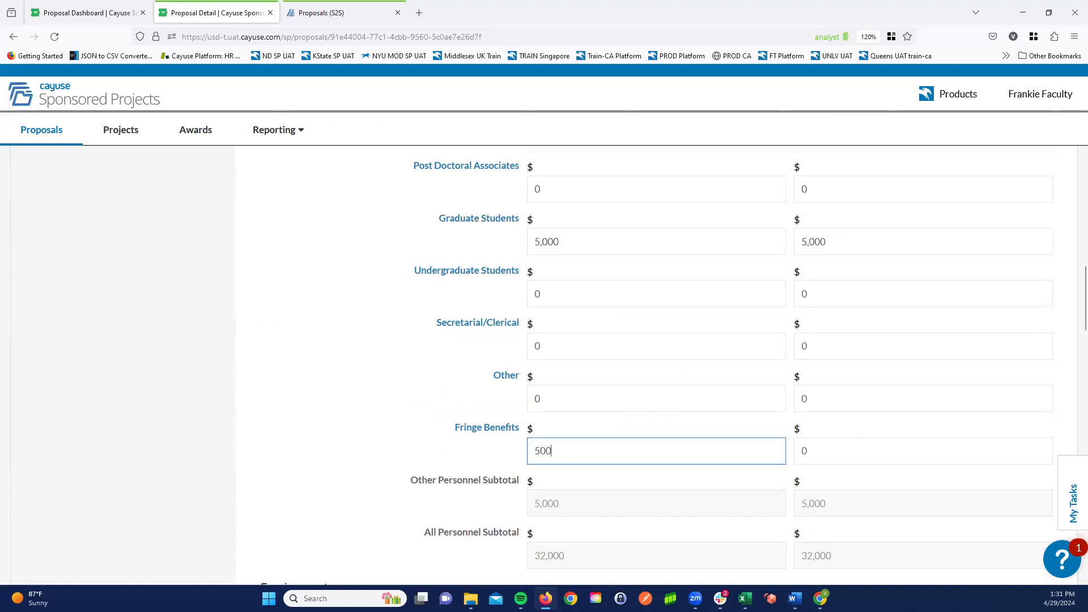
pyautogui.click(819, 456)
pyautogui.press('BackSpace')
pyautogui.write('500')
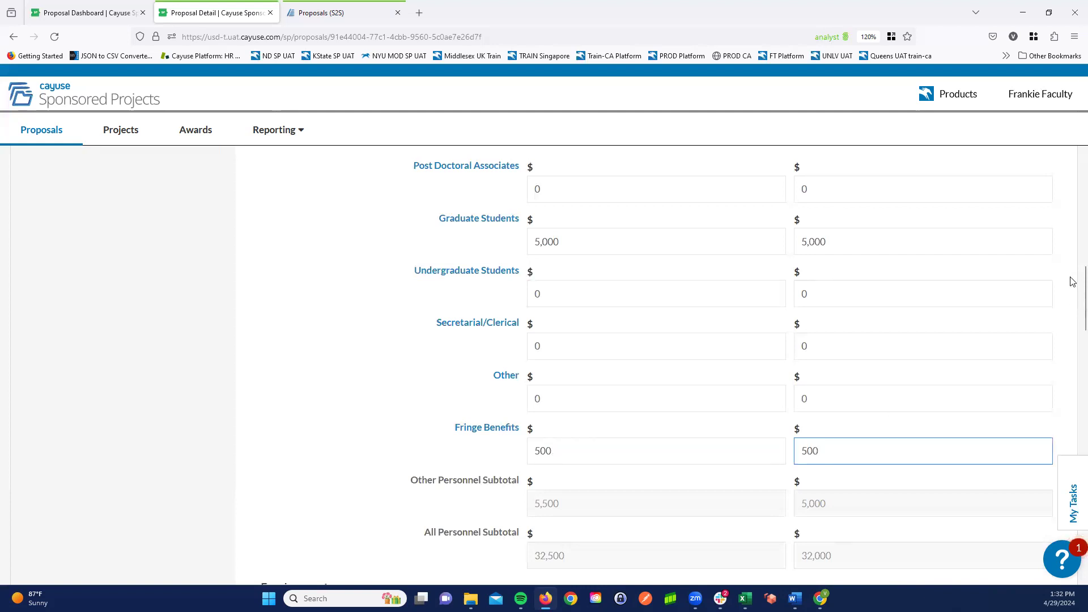
# - Under Other Direct Costs, set Materials and Supplies to 15,000 for both the current period and the entire project
pyautogui.scroll(-3, 1071, 289)
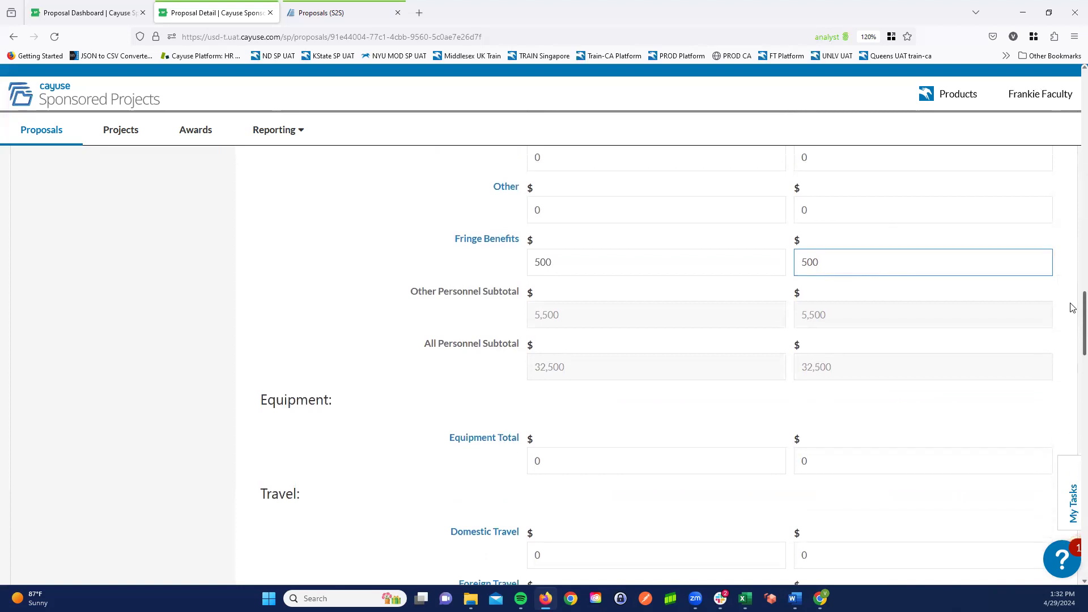
pyautogui.scroll(-4, 1071, 308)
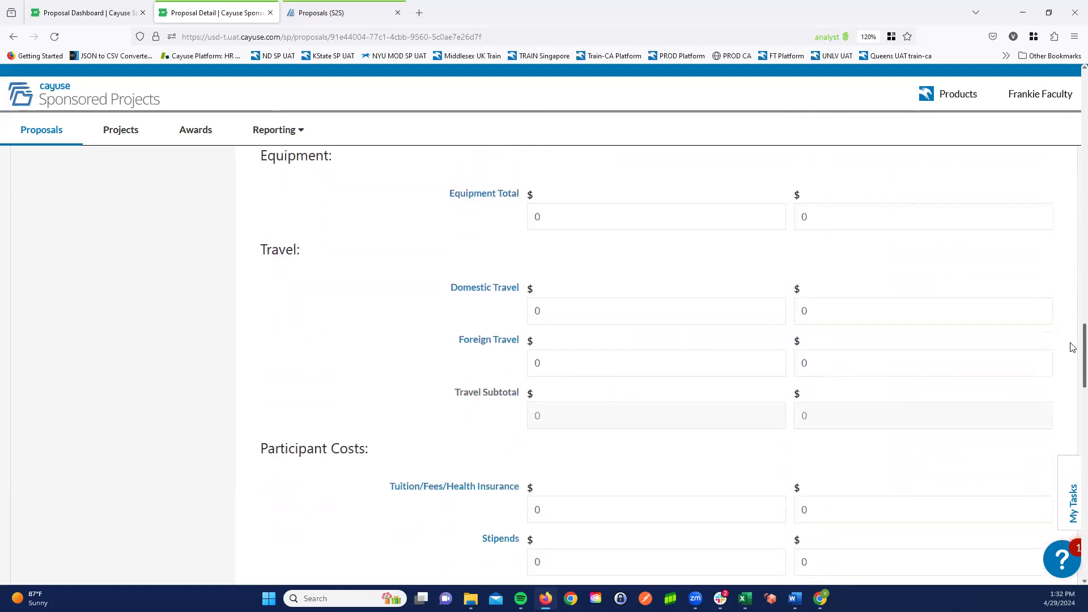
pyautogui.scroll(-1, 1071, 347)
pyautogui.scroll(-5, 1071, 369)
pyautogui.scroll(-3, 1072, 405)
pyautogui.scroll(-2, 1071, 423)
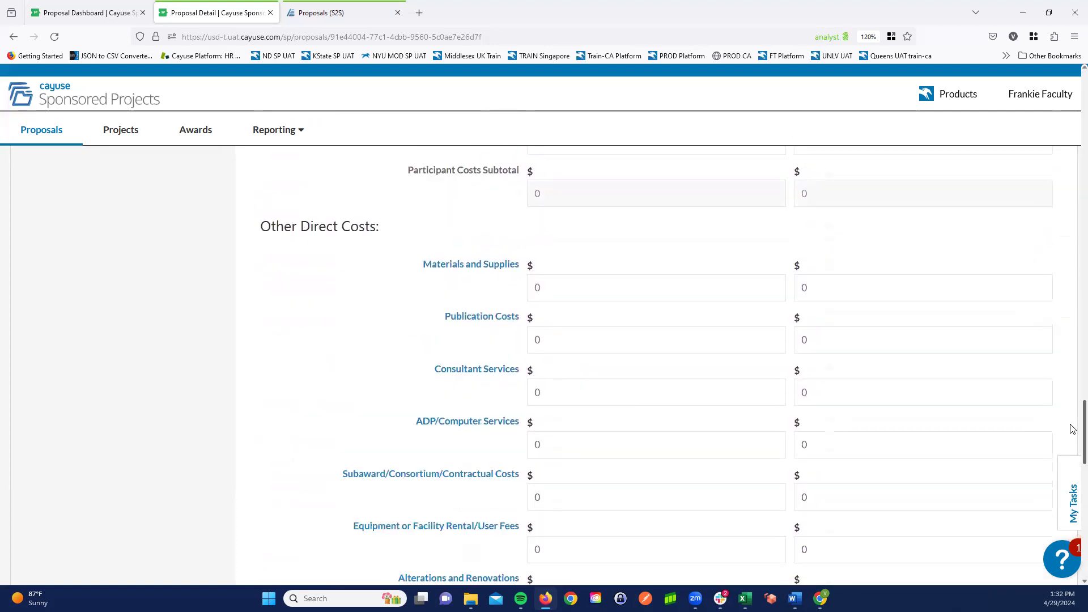
pyautogui.scroll(-2, 1072, 429)
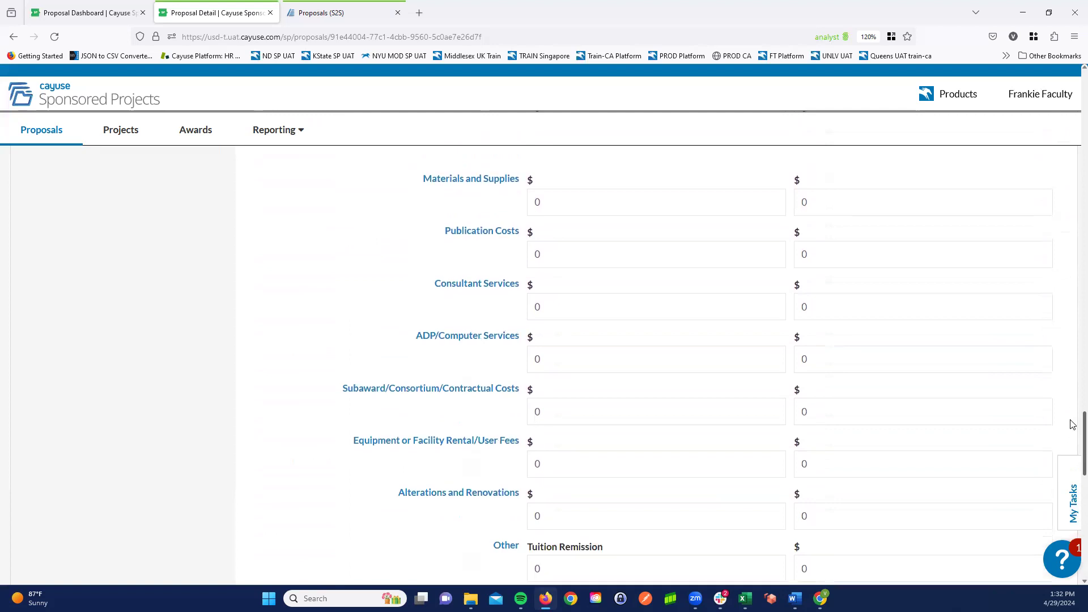
pyautogui.scroll(1, 671, 217)
pyautogui.click(593, 227)
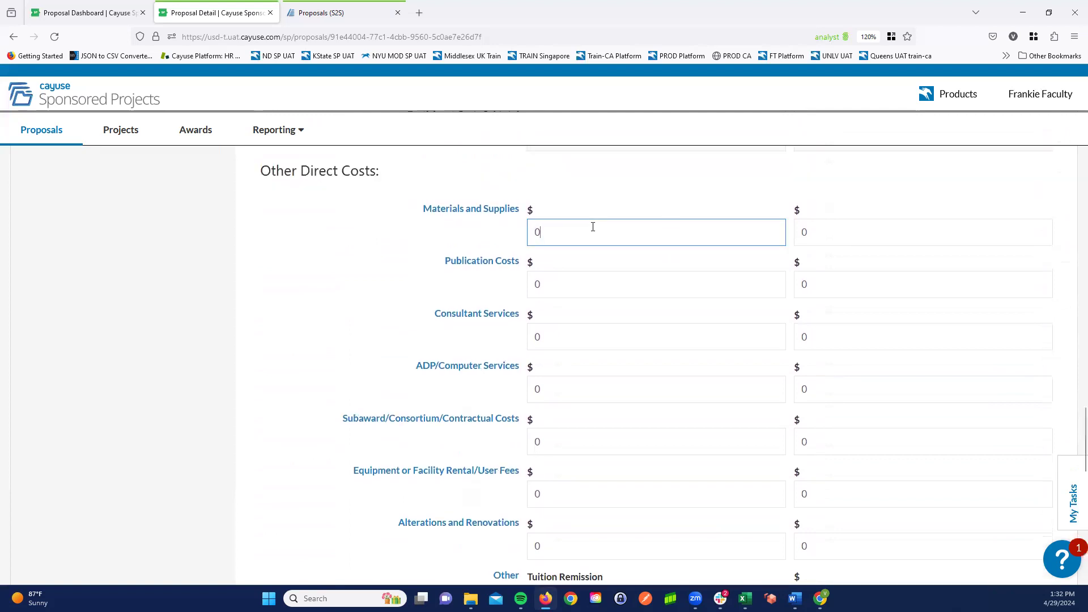
pyautogui.write('15,000')
pyautogui.click(817, 233)
pyautogui.write('15000')
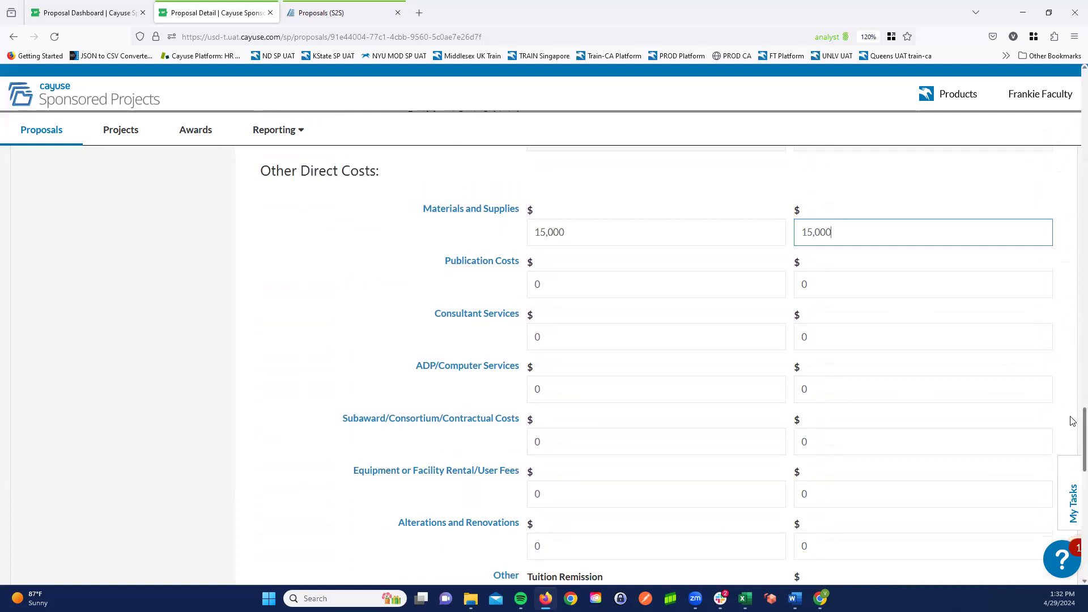
# - Answer No to needing additional resources that are not included in the proposal budget
pyautogui.scroll(-7, 1072, 427)
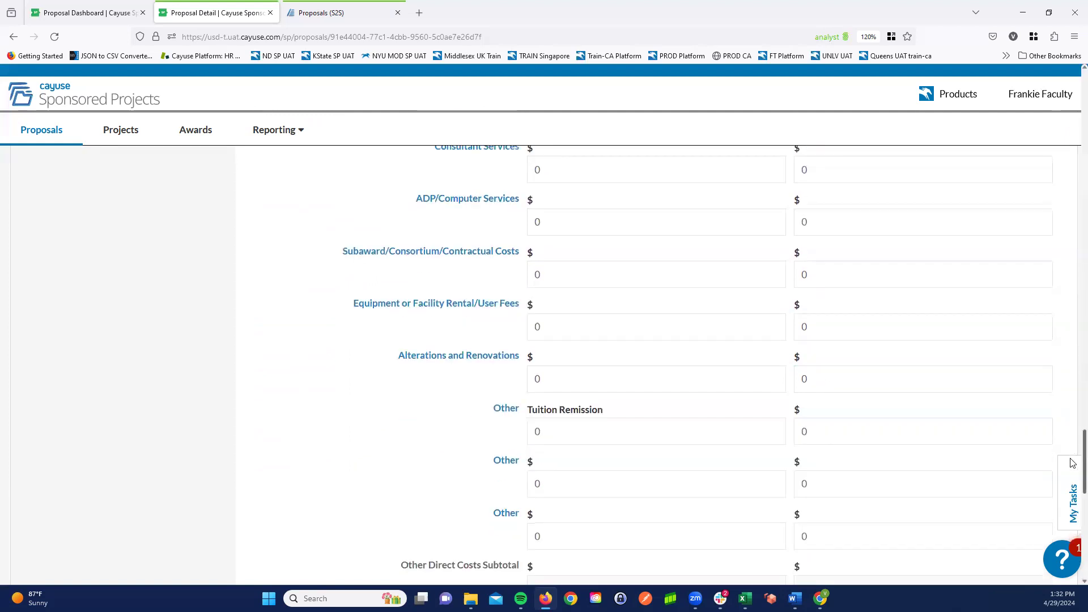
pyautogui.scroll(-3, 1068, 482)
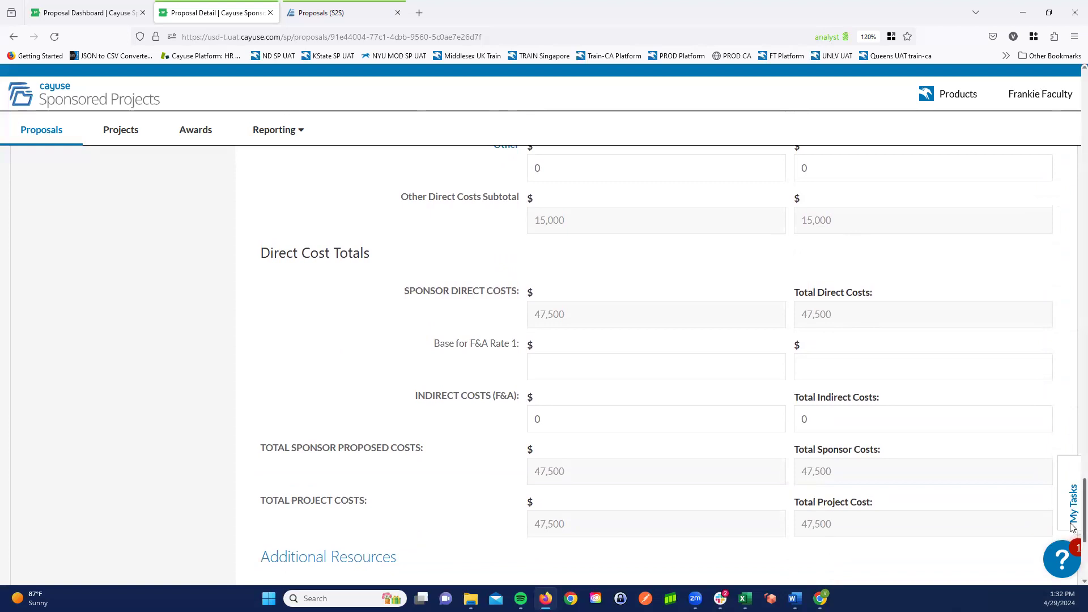
pyautogui.scroll(-5, 1073, 528)
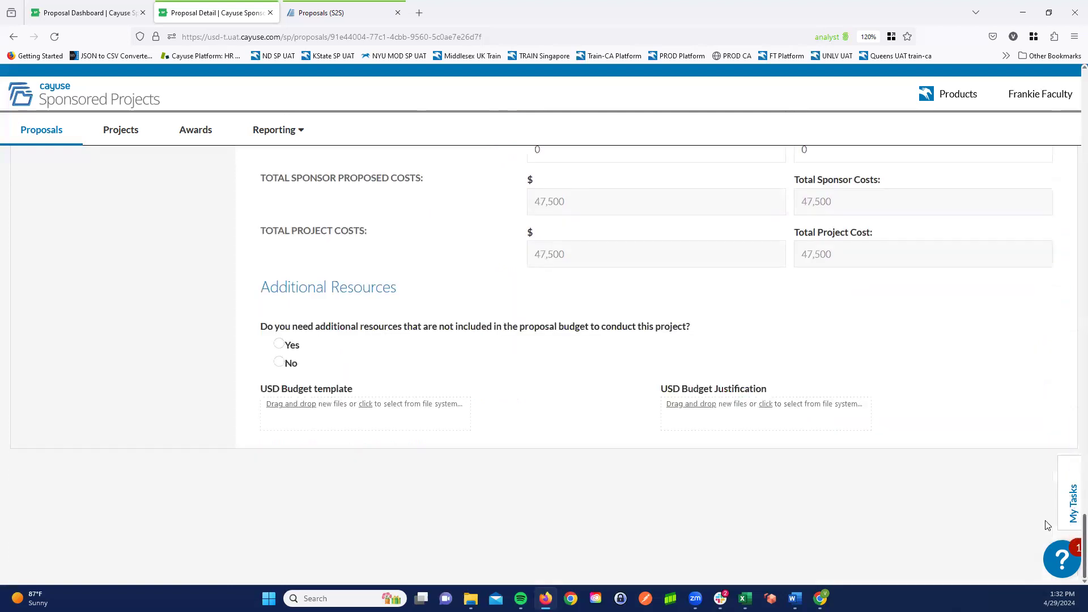
pyautogui.click(279, 347)
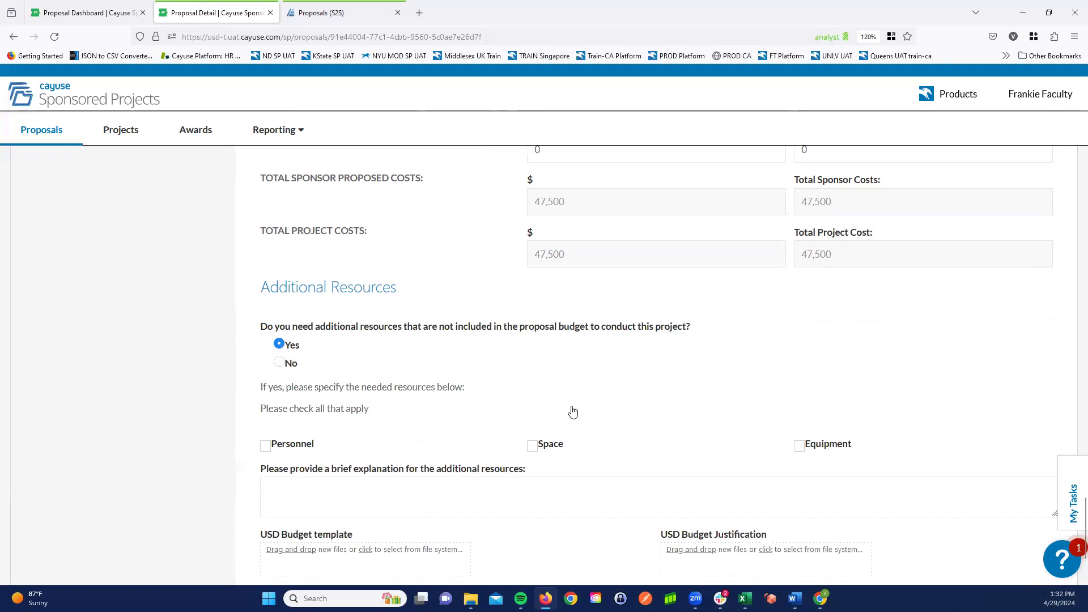
pyautogui.press('Down')
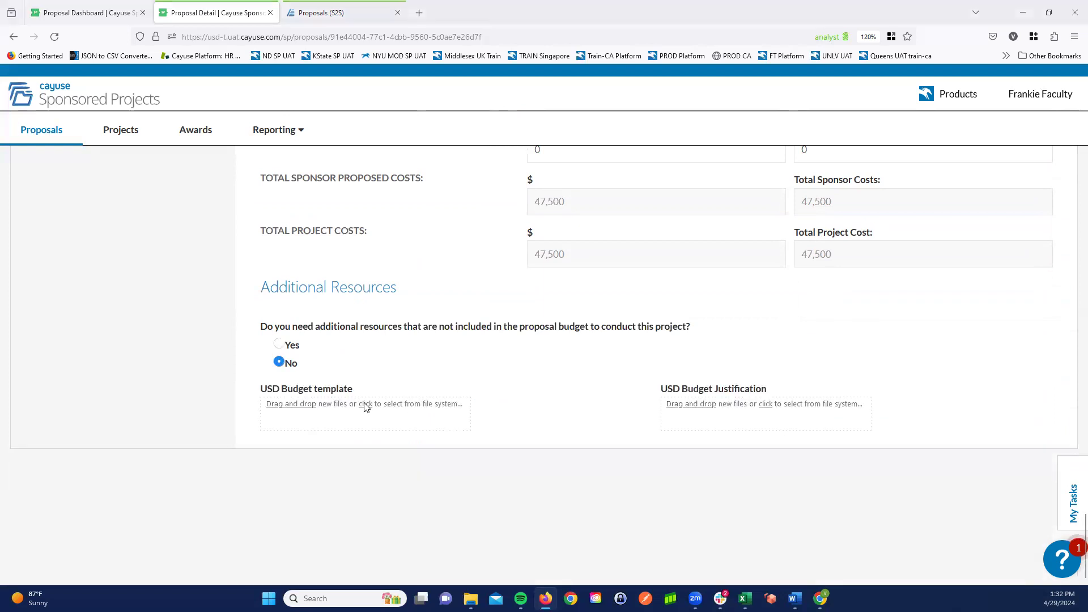
# - Attach the Word file sample document 2 as the USD Budget template and sample document.pdf as the USD Budget Justification
pyautogui.click(365, 404)
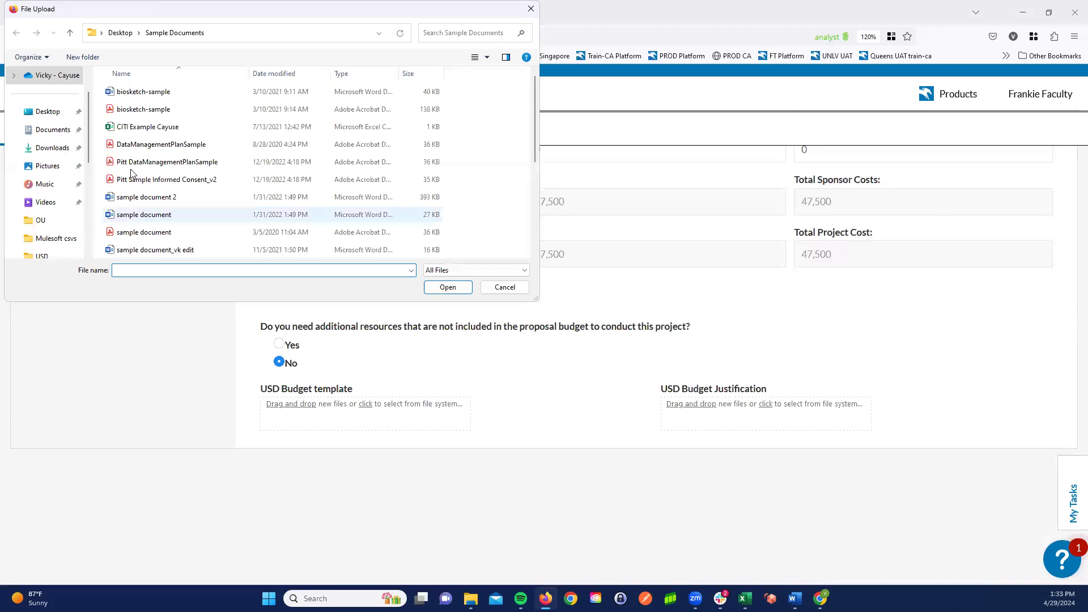
pyautogui.click(145, 198)
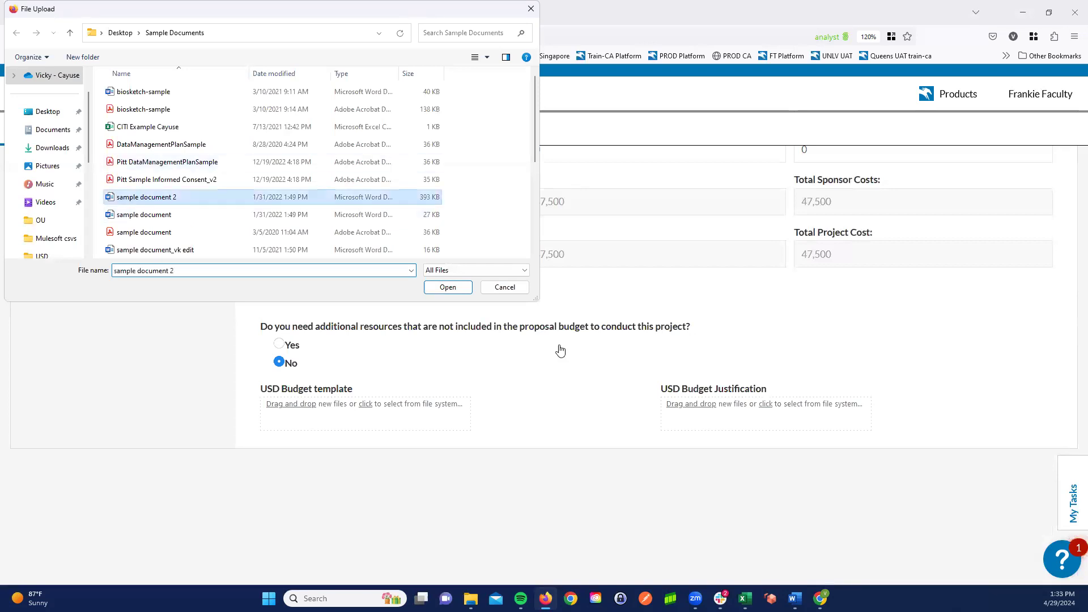
pyautogui.click(766, 406)
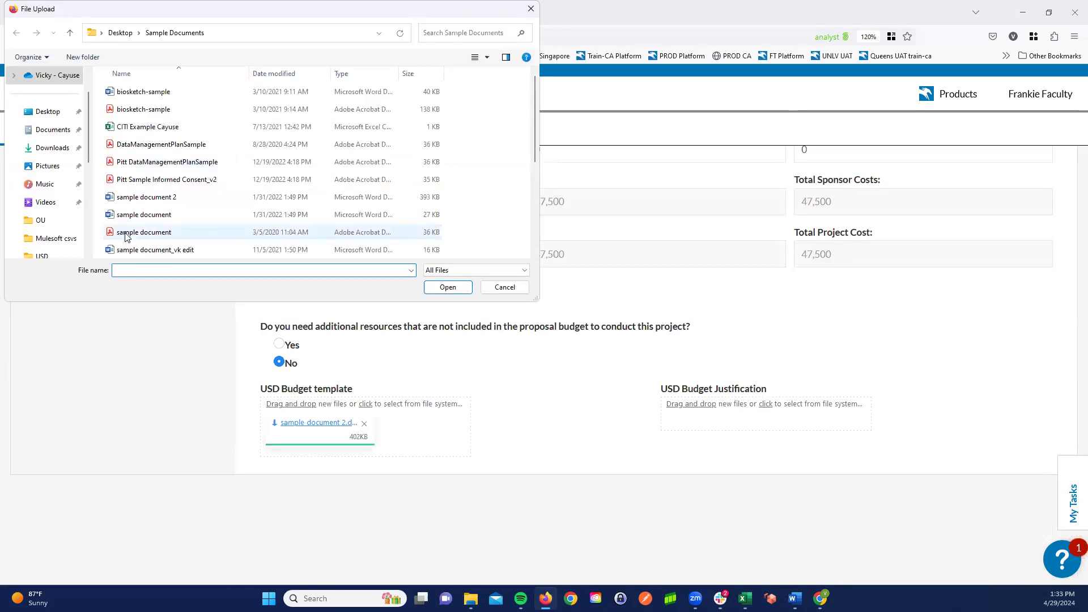
pyautogui.doubleClick(126, 236)
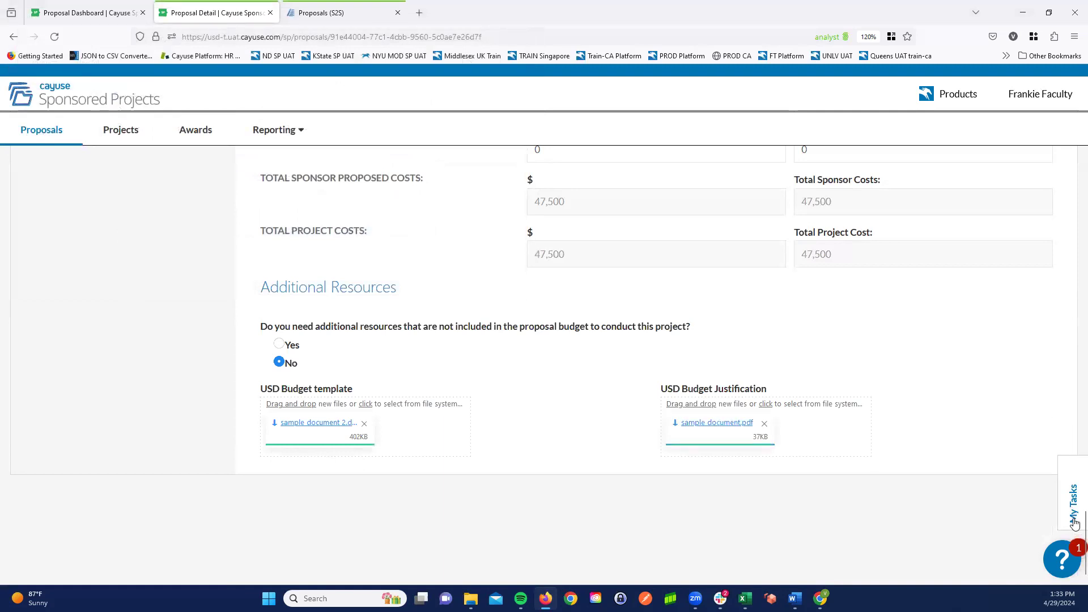
# - In the PI-Conflict Of Interest section, answer No to all five financial interest questions
pyautogui.moveTo(1083, 523); pyautogui.dragTo(1070, 123)
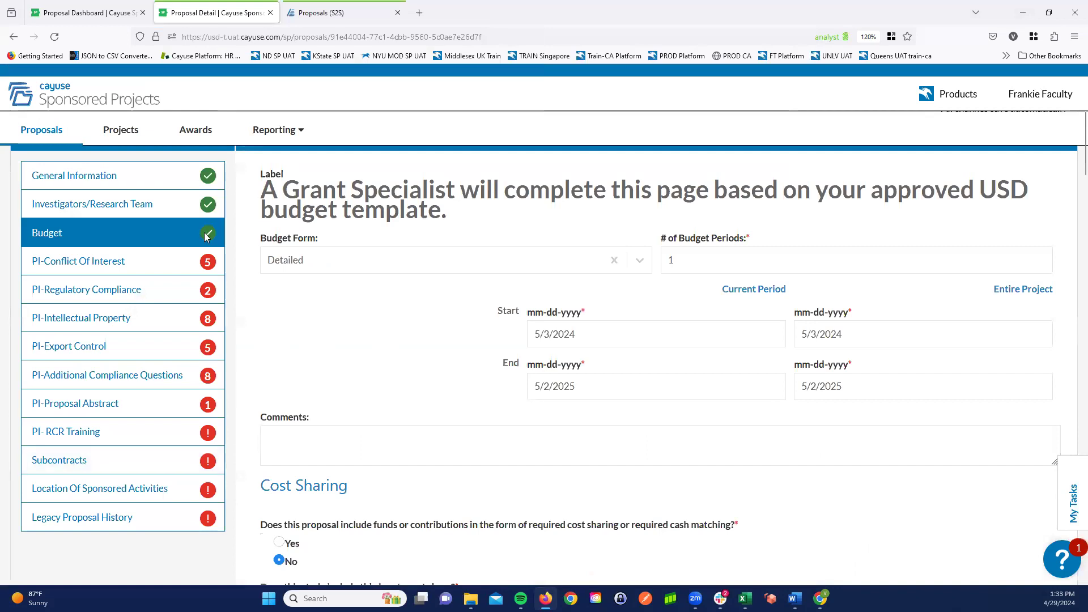
pyautogui.click(140, 269)
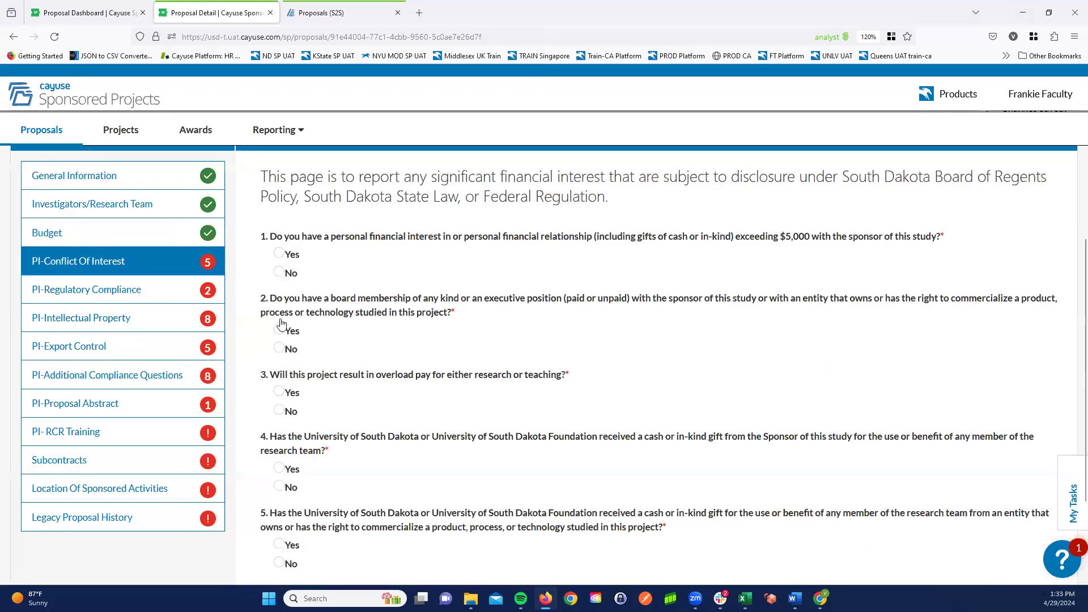
pyautogui.click(279, 349)
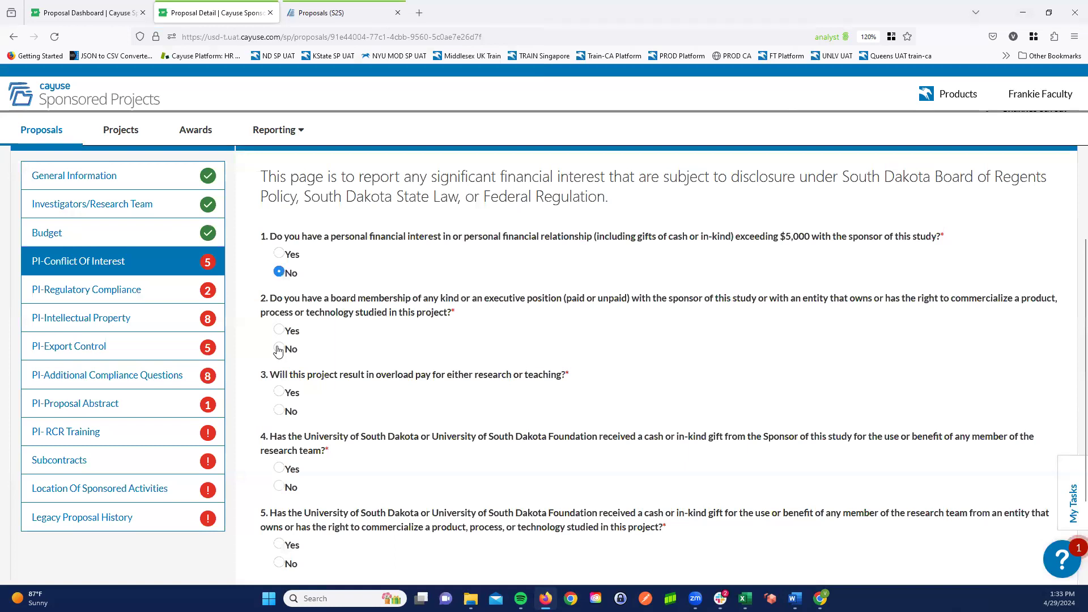
pyautogui.click(278, 410)
pyautogui.scroll(-1, 286, 467)
pyautogui.click(282, 467)
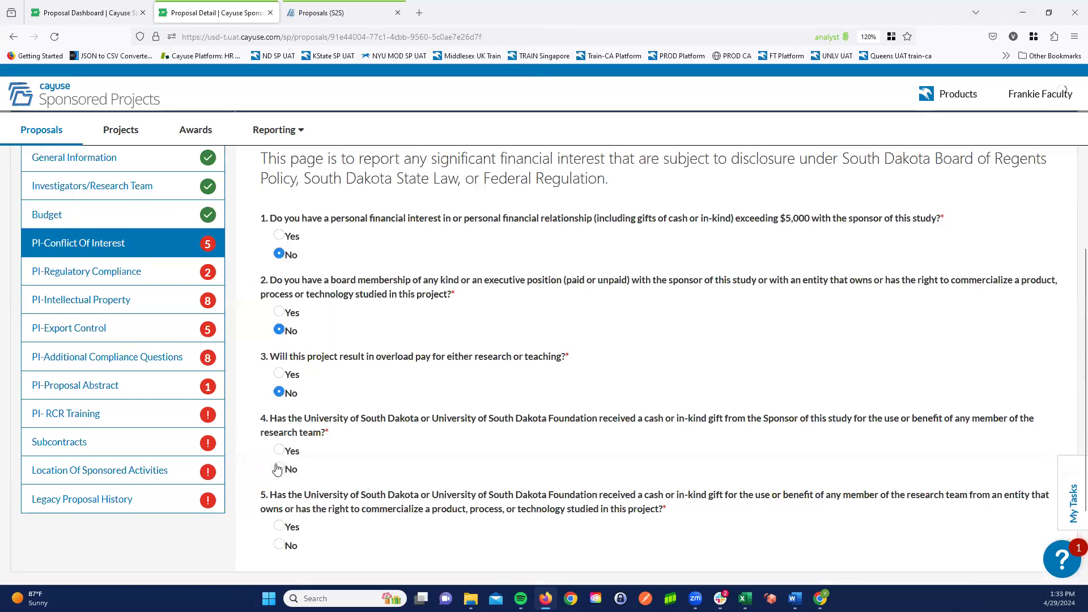
pyautogui.click(279, 545)
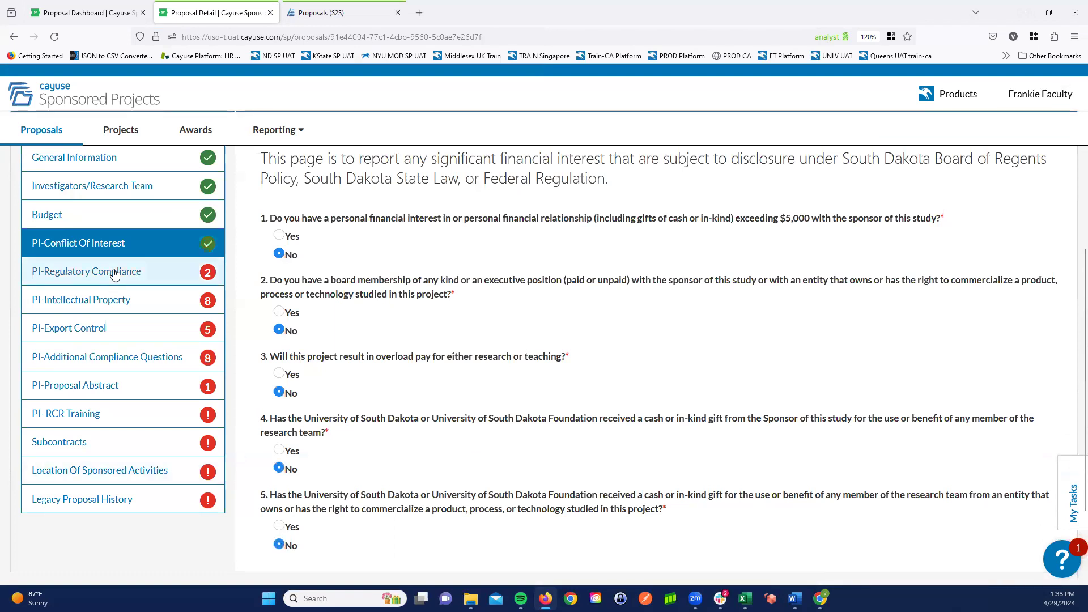
# - In PI-Regulatory Compliance, answer Yes to involving human subjects and Yes to having submitted an application for IRB approval
pyautogui.click(115, 274)
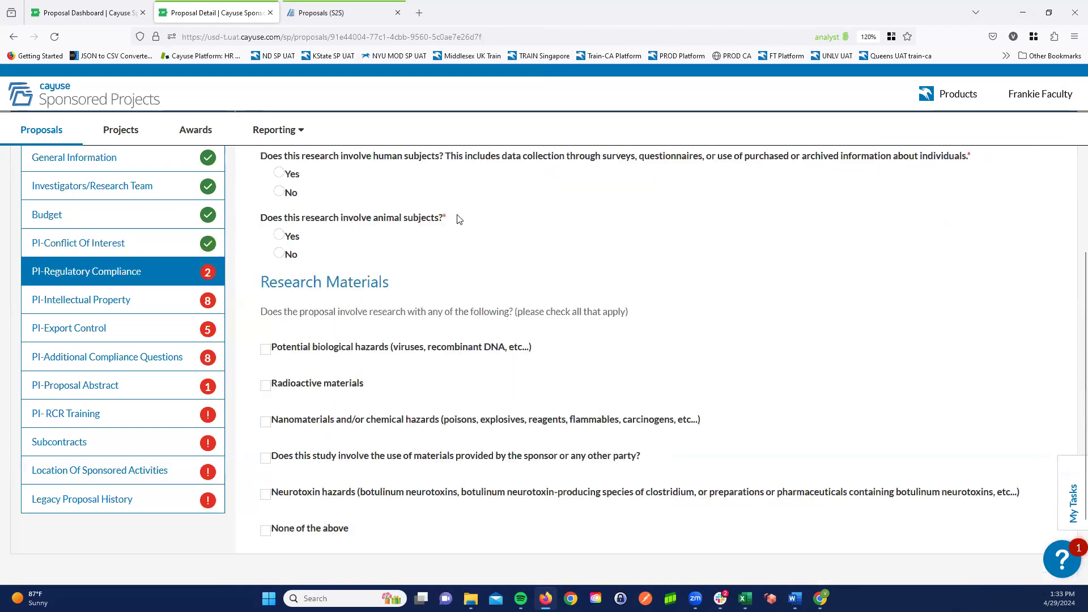
pyautogui.click(278, 173)
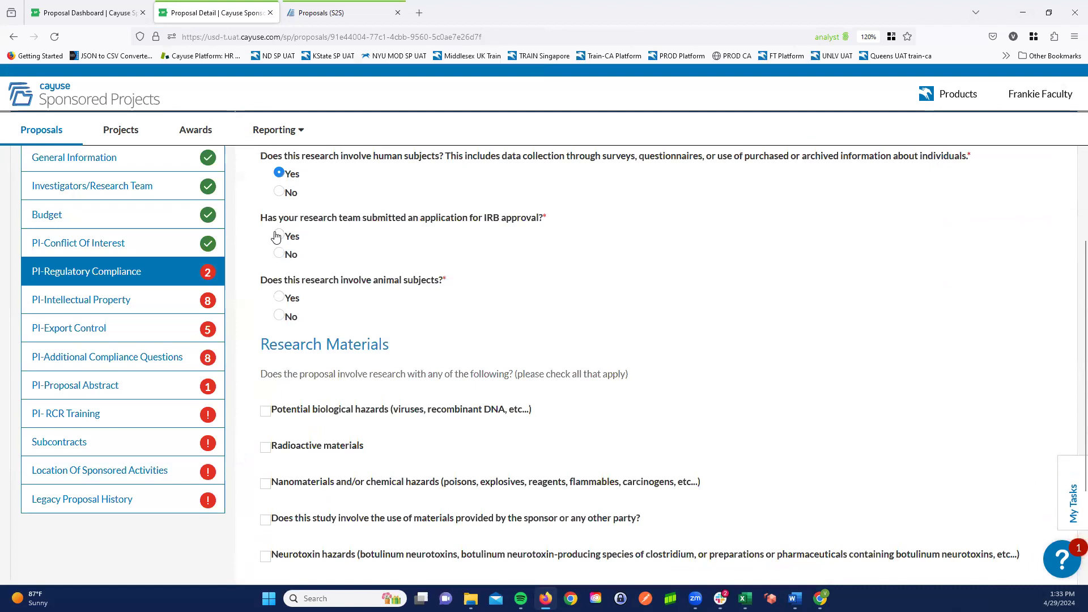
pyautogui.click(279, 236)
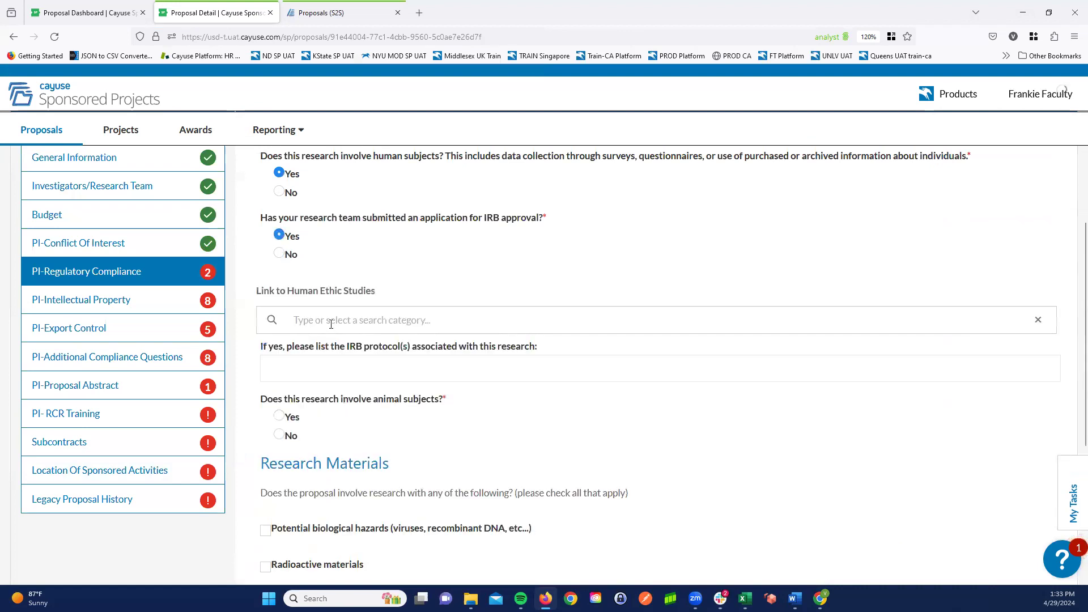
pyautogui.click(331, 324)
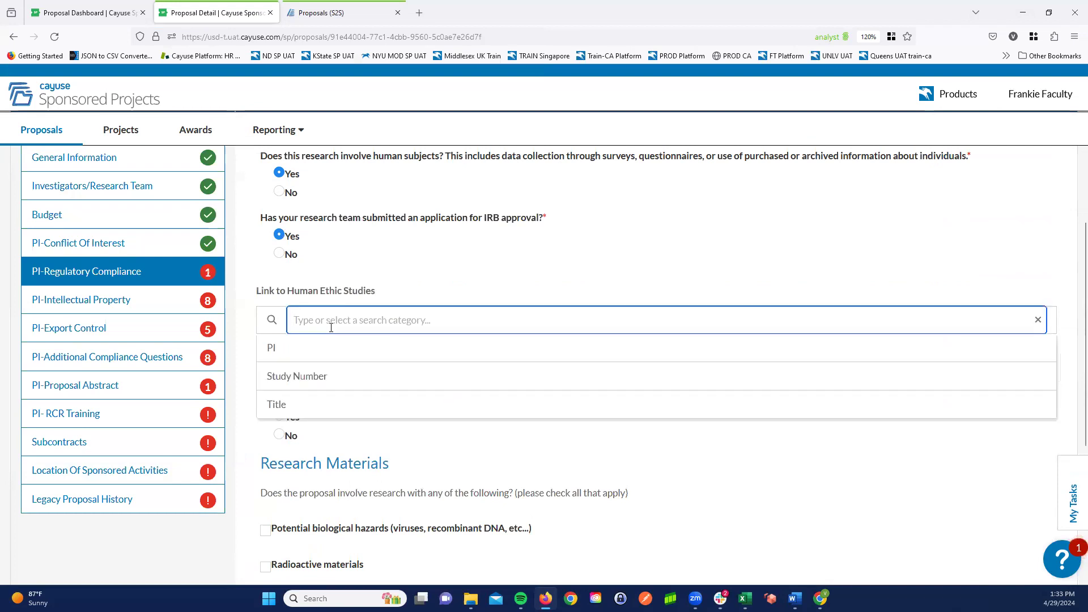
pyautogui.click(285, 352)
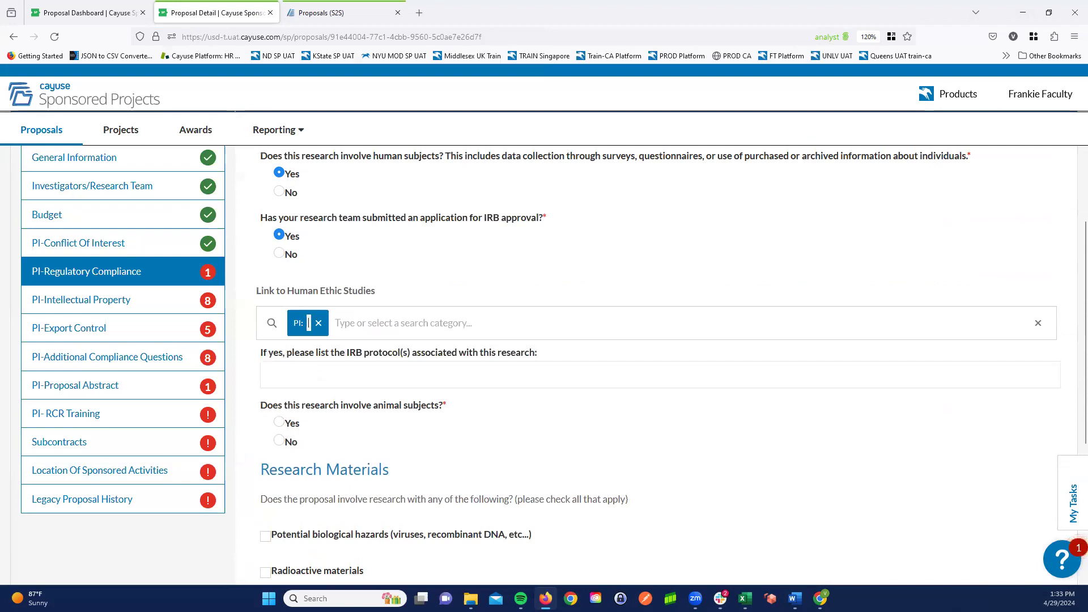
pyautogui.write('faculty')
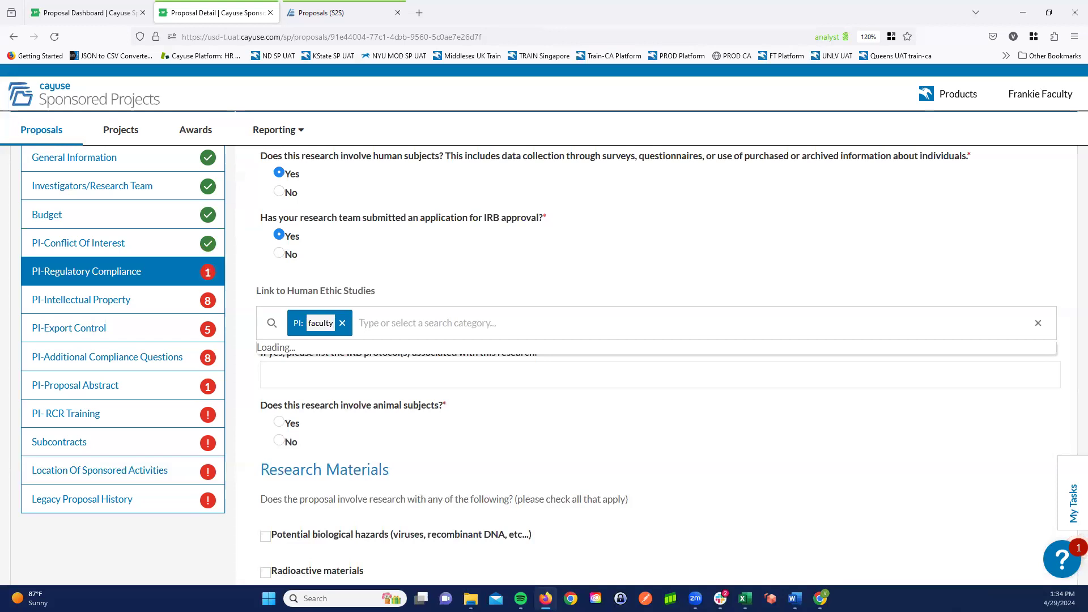
pyautogui.click(343, 325)
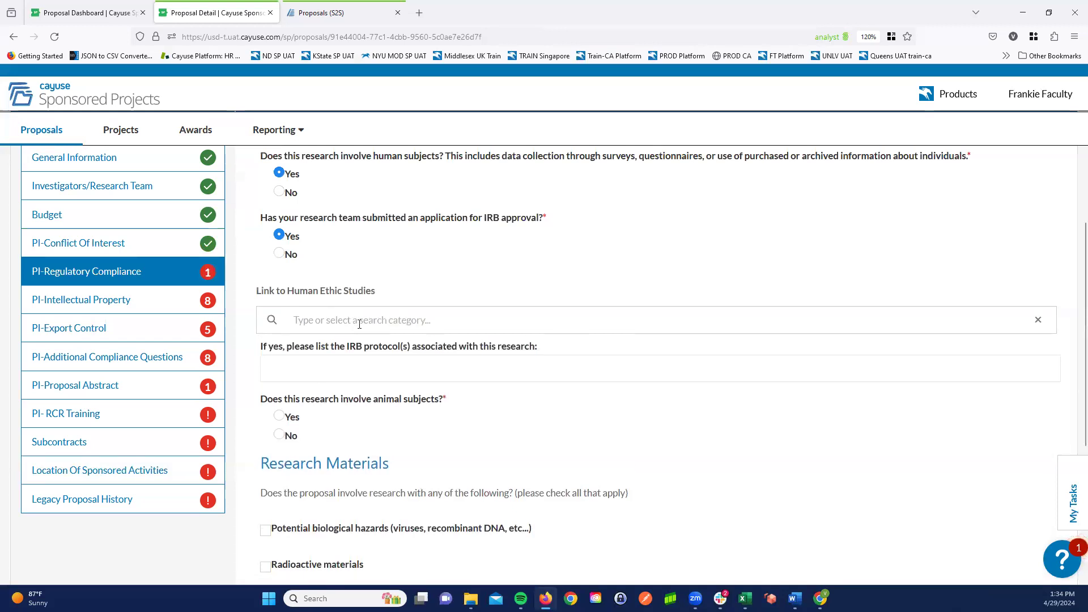
# - Search the human ethics studies by Study Number for IRB and link study IRB-23-5, Update test 11-16
pyautogui.click(335, 317)
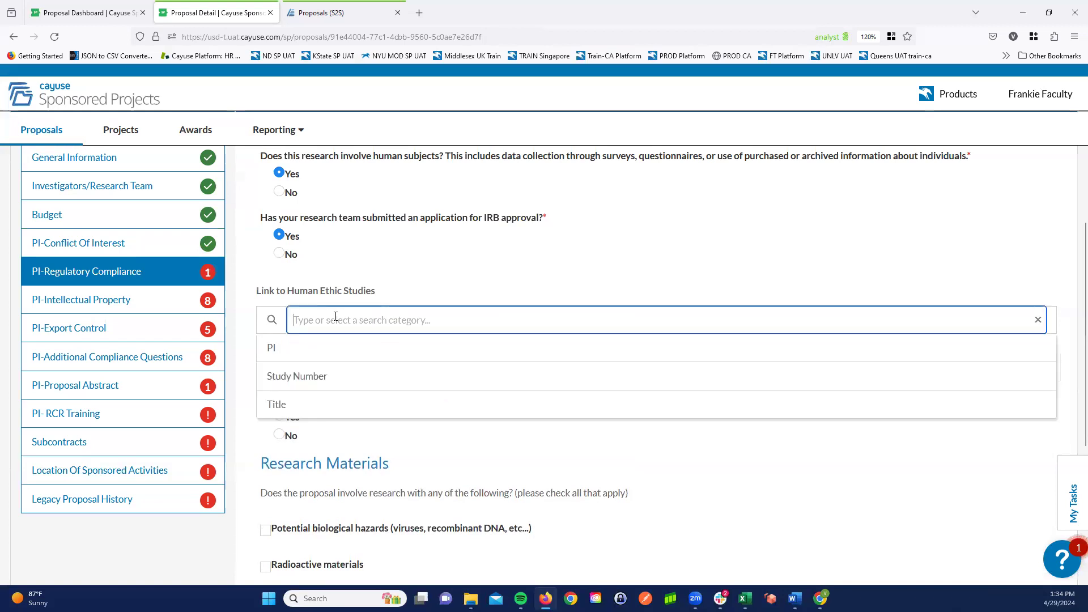
pyautogui.click(293, 378)
pyautogui.write('IRB')
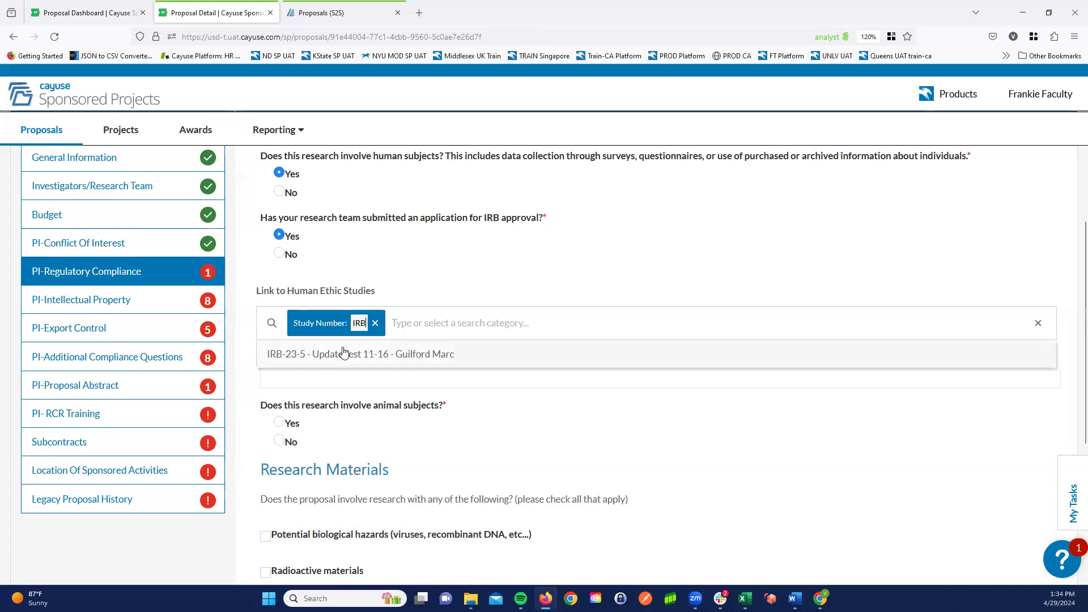
pyautogui.click(344, 353)
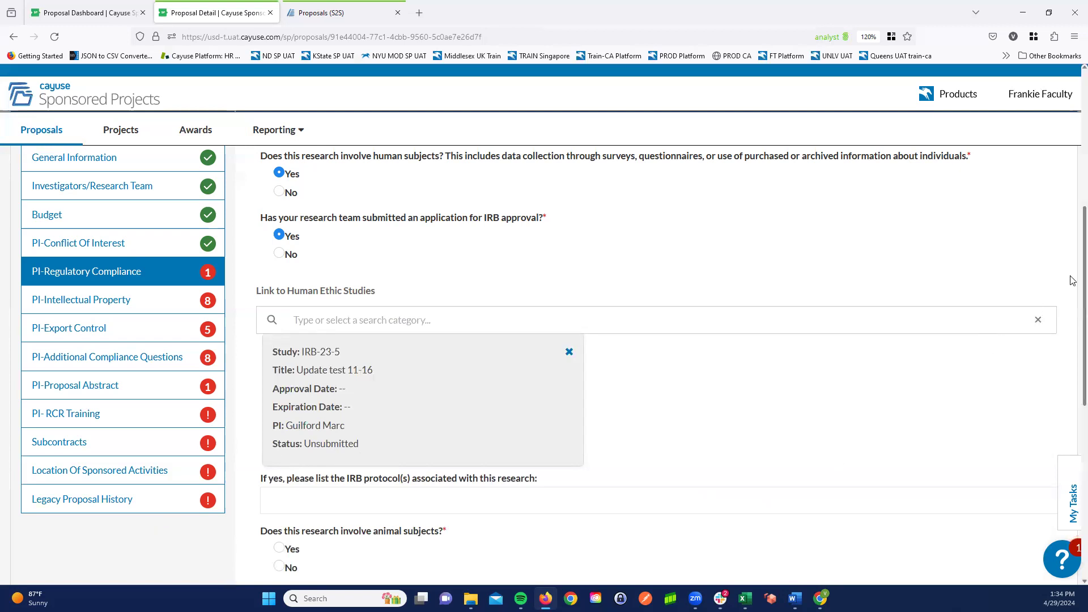
# - Answer No to involving animal subjects and mark None of the above for Research Materials
pyautogui.scroll(-5, 1065, 318)
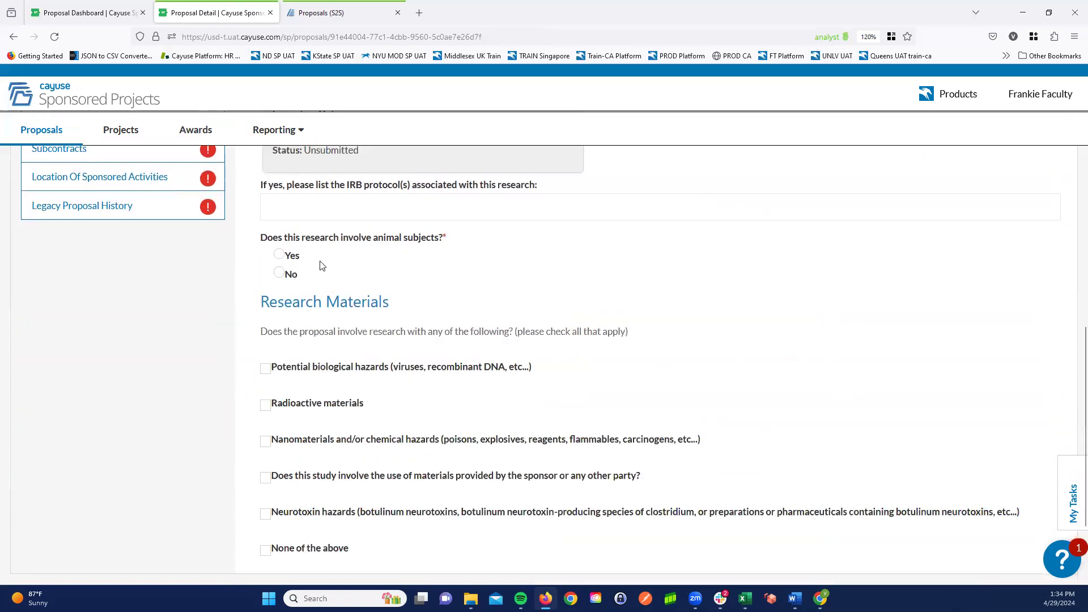
pyautogui.click(279, 274)
pyautogui.click(268, 553)
pyautogui.scroll(10, 216, 423)
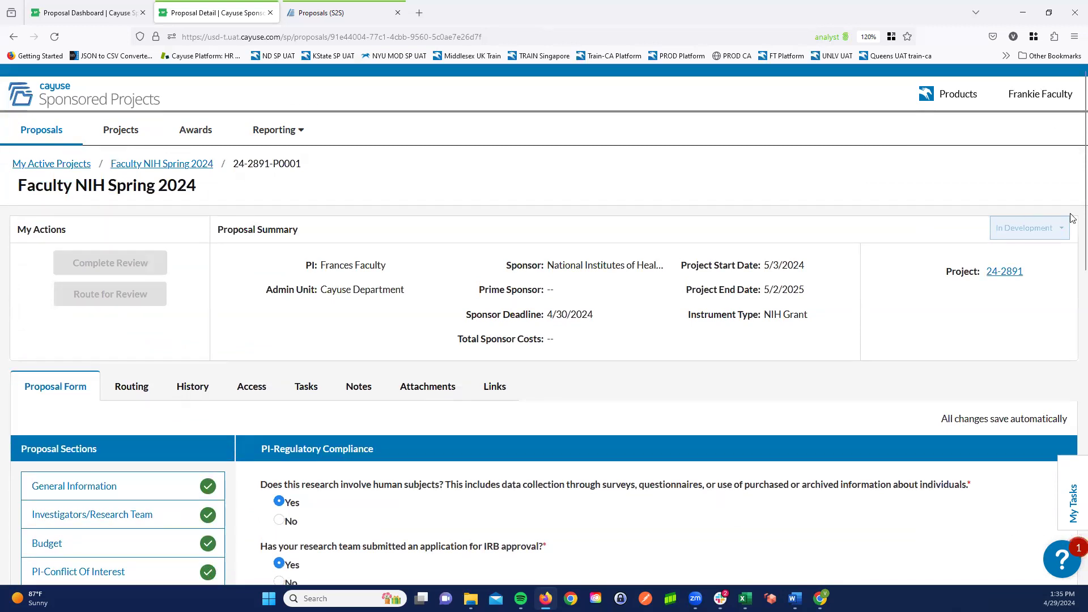
# - In PI-Intellectual Property, answer No to all eight questions and to the follow-up about the research's patent potential
pyautogui.scroll(-5, 1073, 258)
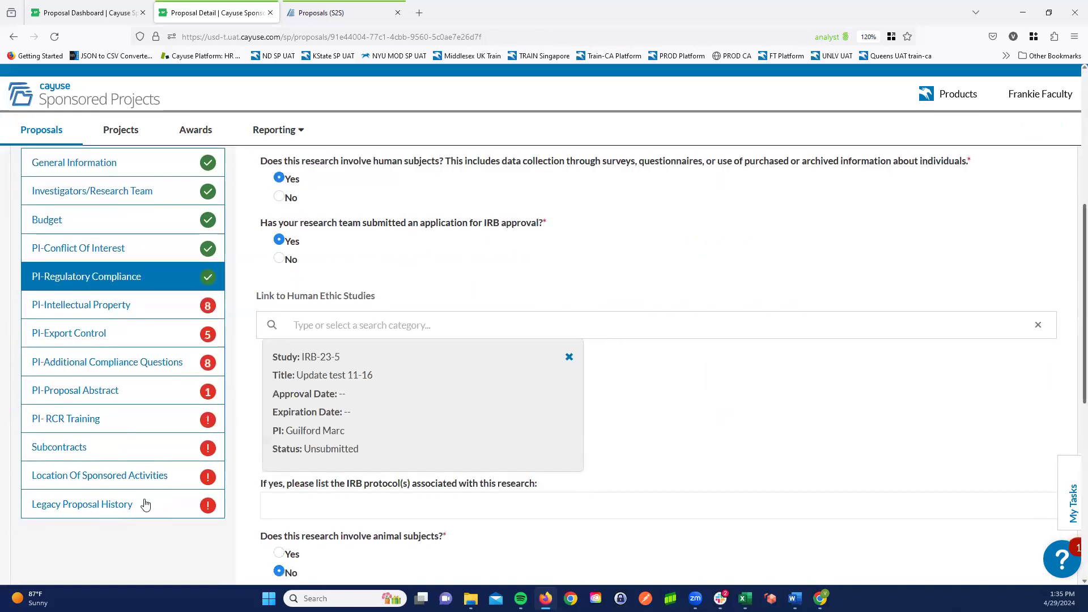
pyautogui.click(121, 310)
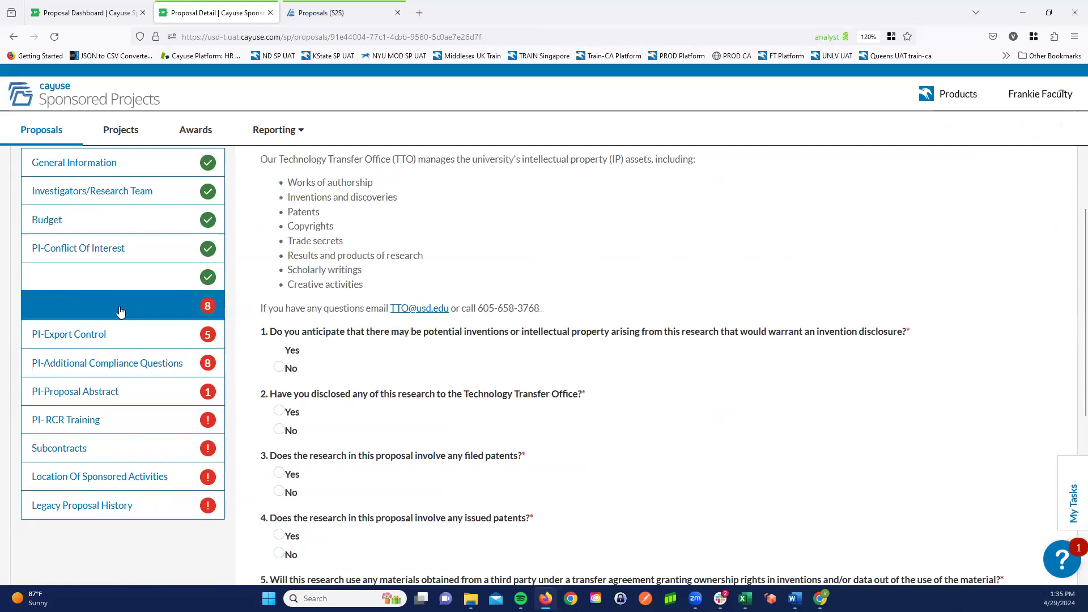
pyautogui.click(279, 368)
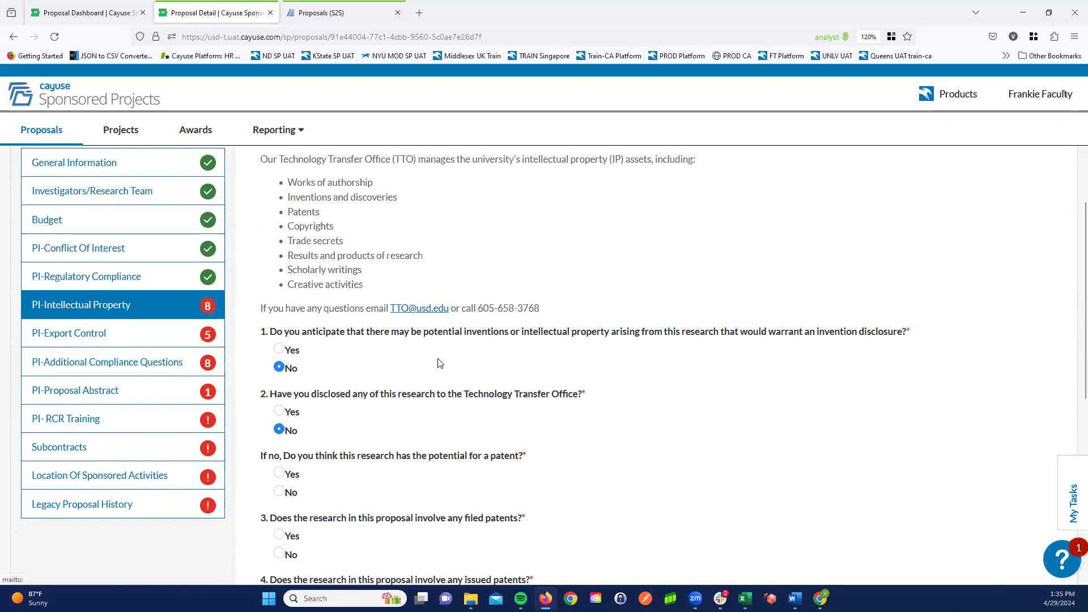
pyautogui.click(280, 493)
pyautogui.scroll(-3, 558, 519)
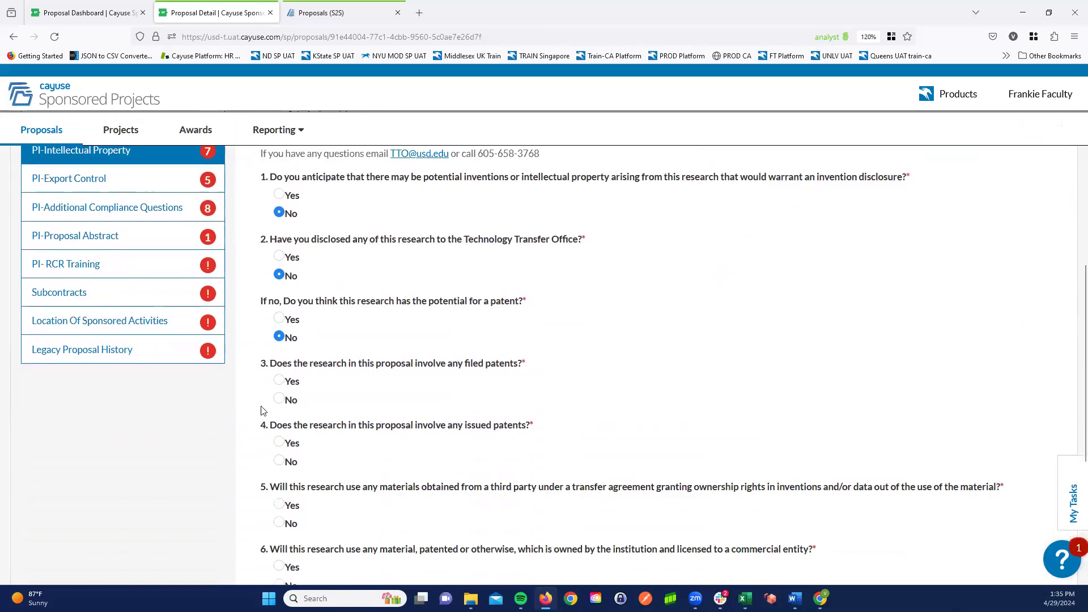
pyautogui.click(281, 462)
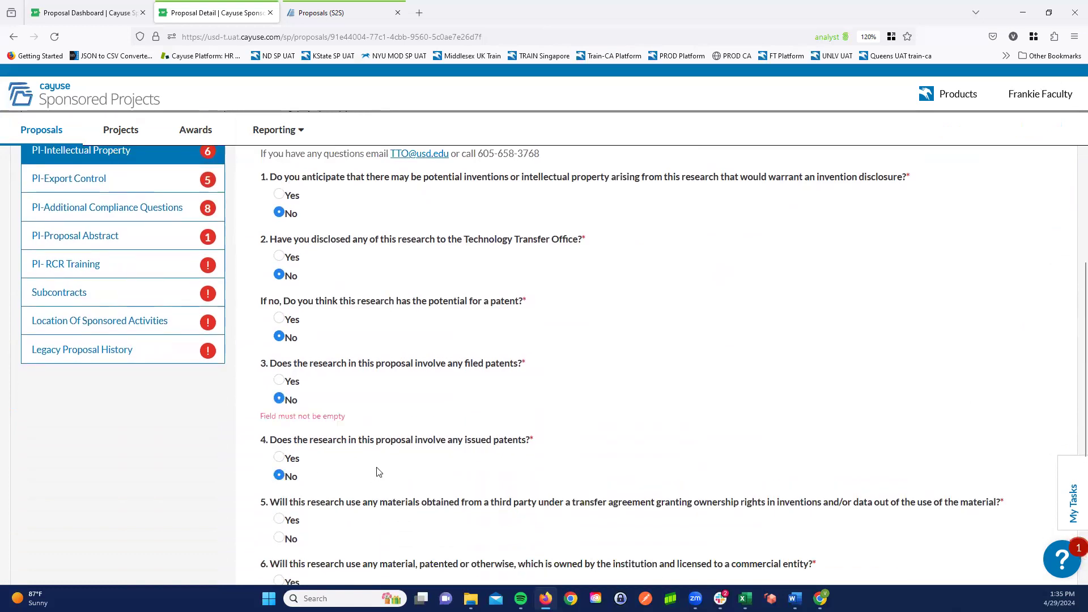
pyautogui.scroll(-5, 360, 532)
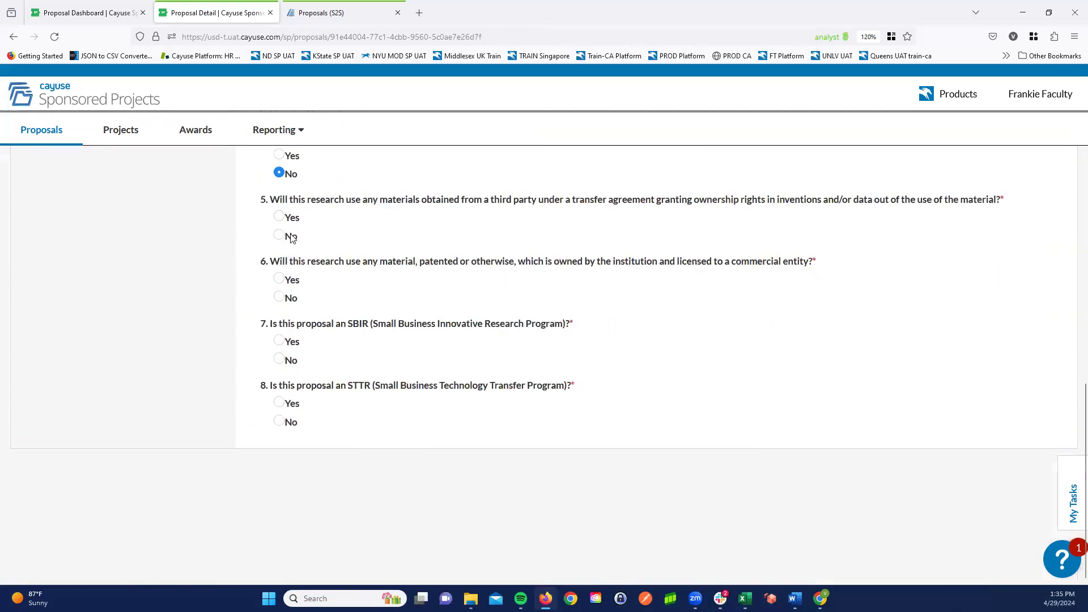
pyautogui.click(279, 299)
pyautogui.click(280, 361)
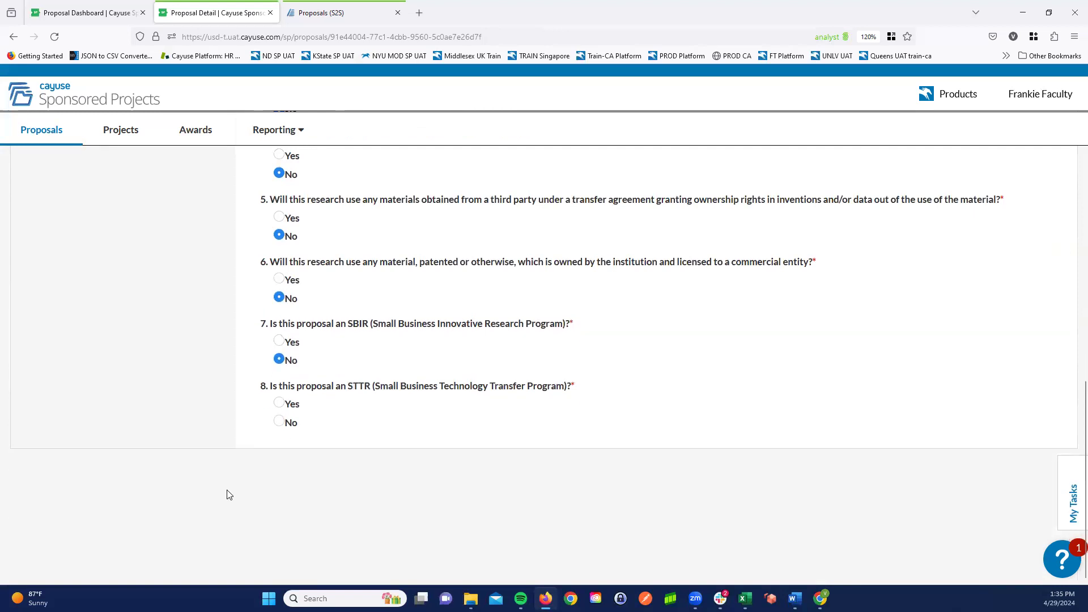
pyautogui.click(280, 424)
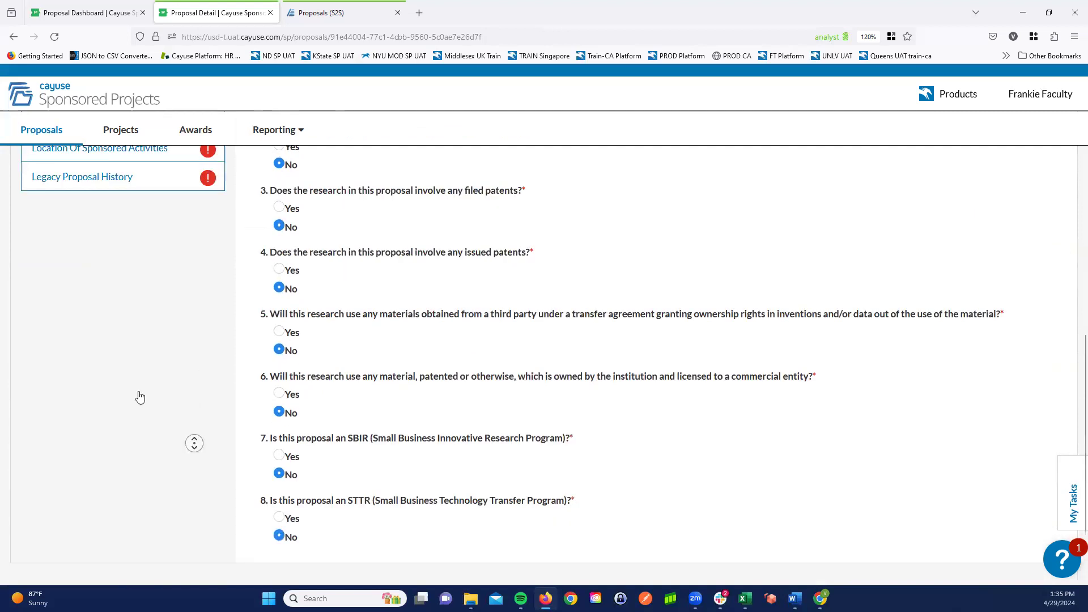
# - In PI-Export Control, answer No to all five questions
pyautogui.scroll(7, 138, 391)
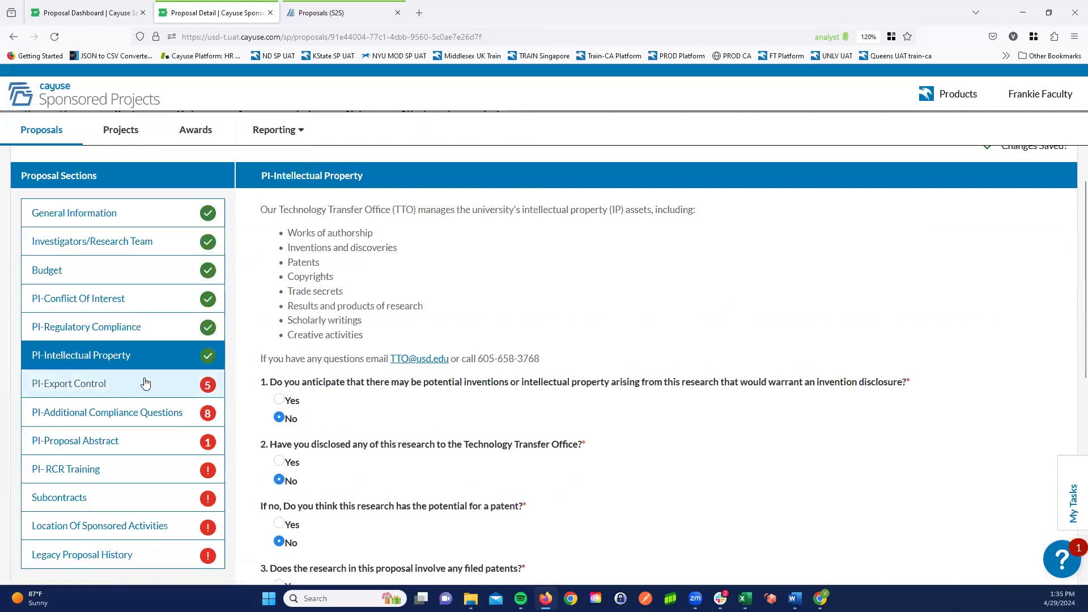
pyautogui.click(145, 384)
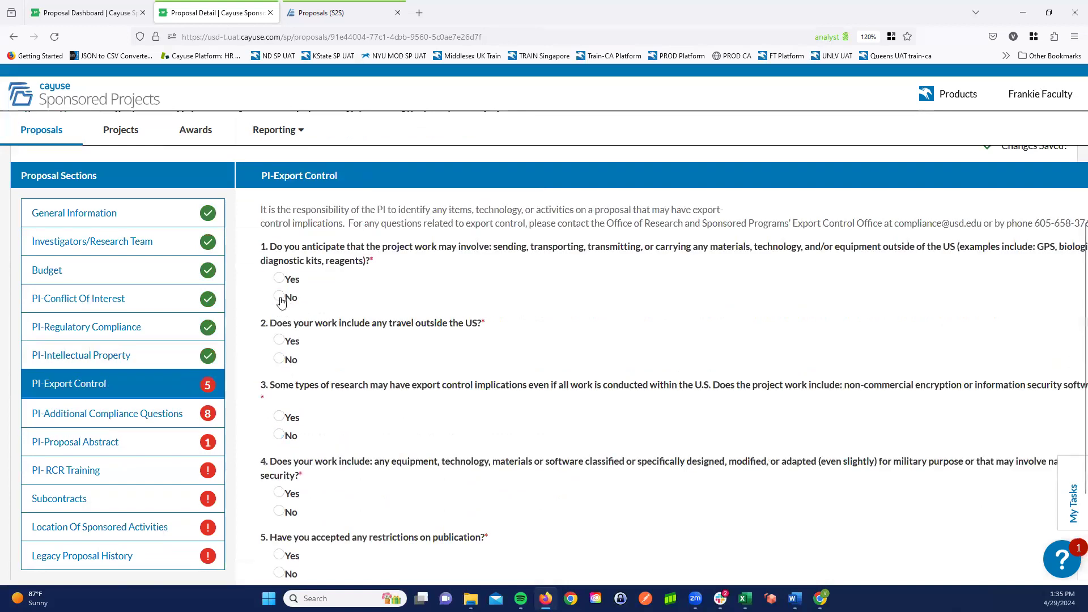
pyautogui.click(279, 358)
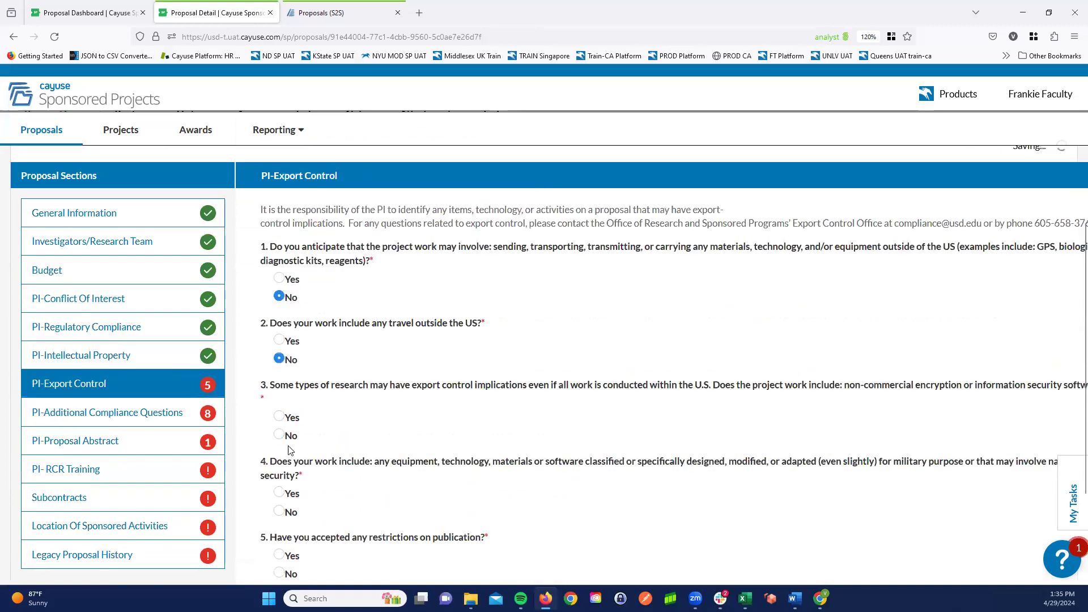
pyautogui.click(279, 435)
pyautogui.scroll(-3, 361, 449)
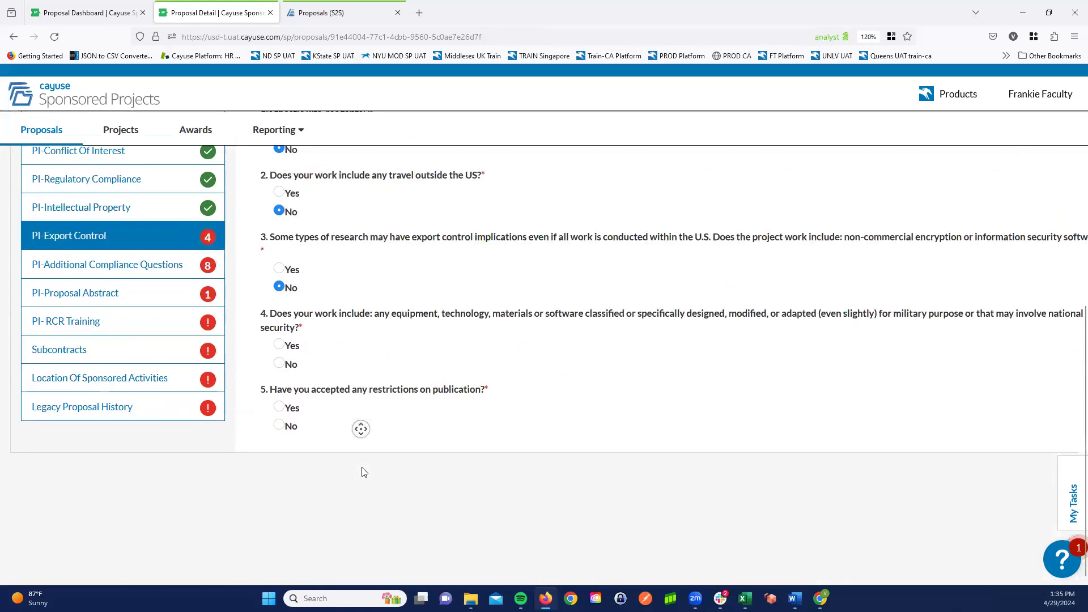
pyautogui.click(279, 360)
pyautogui.click(278, 422)
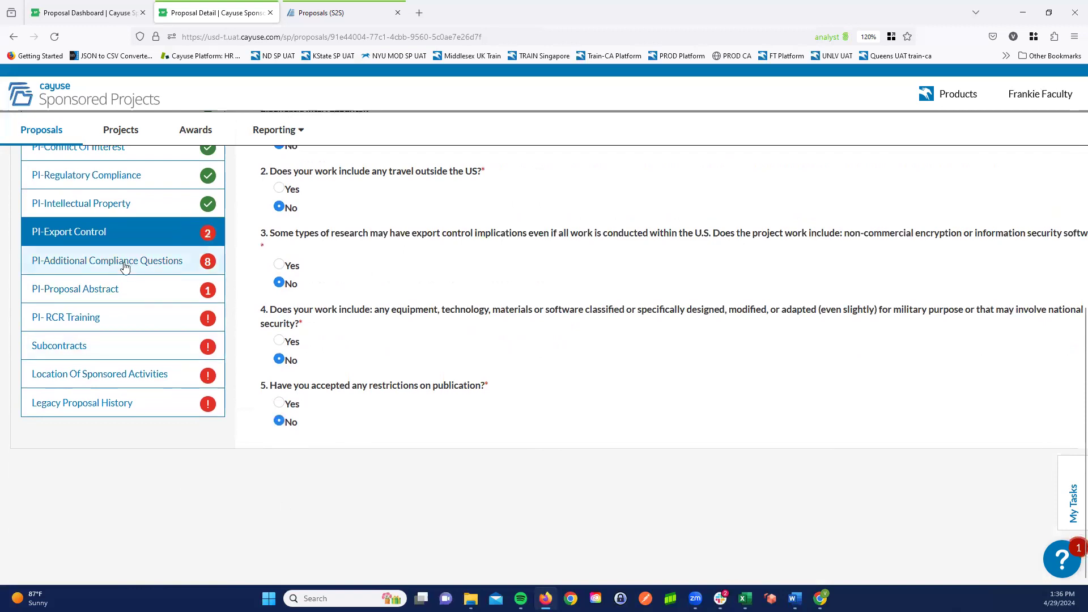
# - In PI-Additional Compliance Questions, answer No to overload pay, 501(c)(3) submission and external facility use, and Yes to extra IT resources, listing Software
pyautogui.middleClick(463, 517)
pyautogui.middleClick(460, 489)
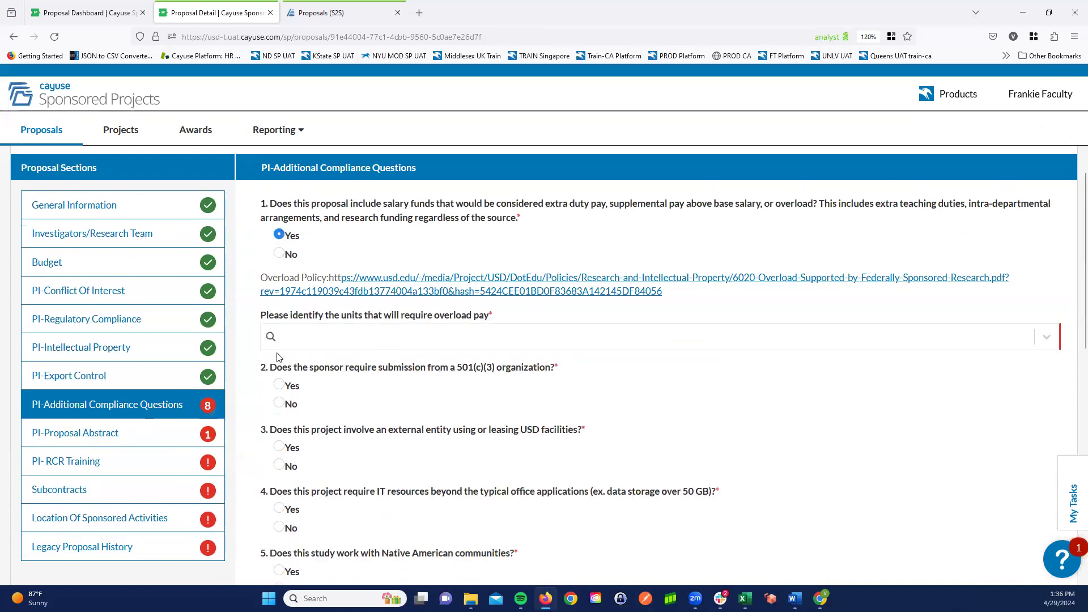
pyautogui.click(278, 255)
pyautogui.click(280, 352)
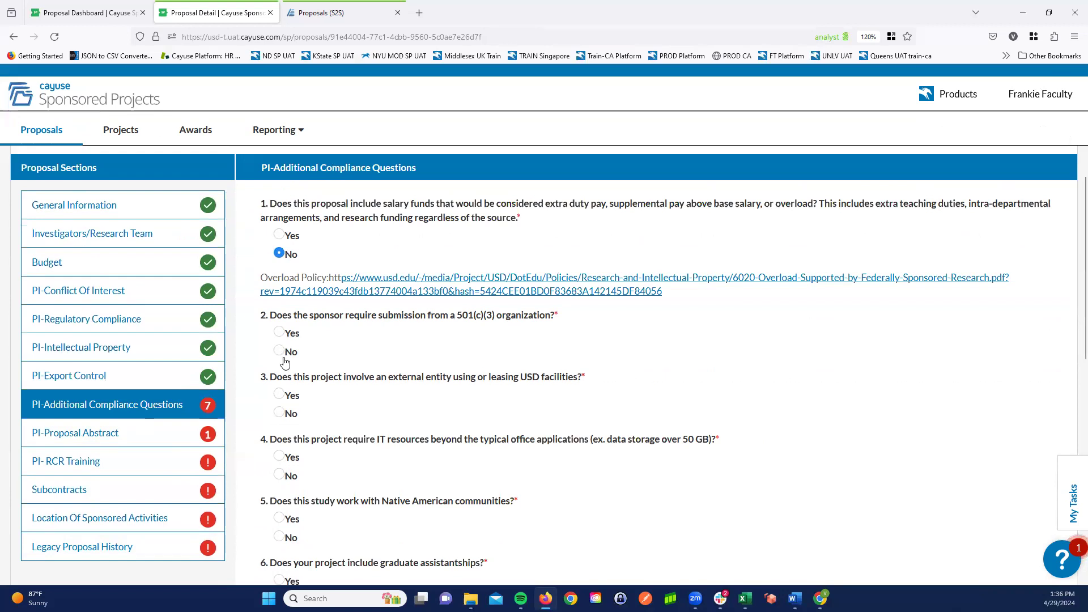
pyautogui.click(278, 414)
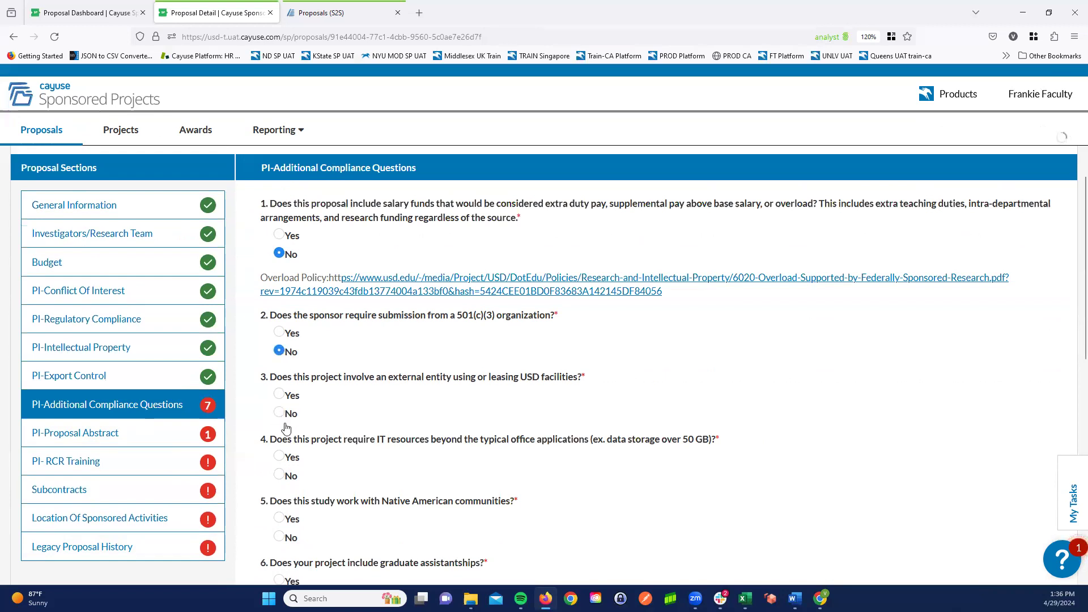
pyautogui.click(280, 458)
pyautogui.scroll(-3, 252, 475)
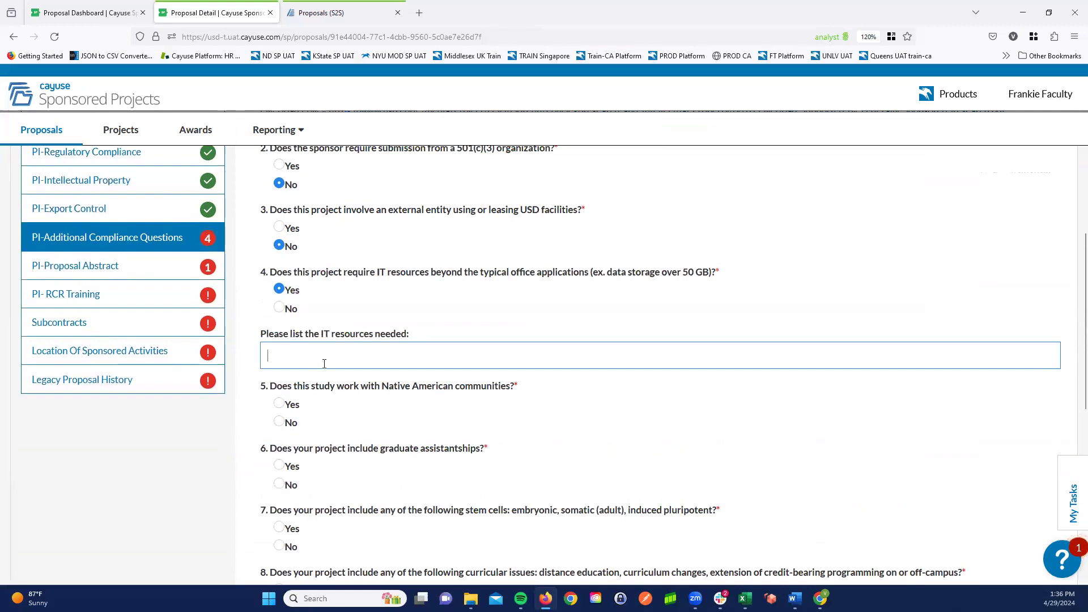
pyautogui.write('ftware')
# - Answer No to Native American communities, stem cells and curricular issues, Yes to graduate assistantships, and mark None for additional research centers
pyautogui.click(279, 422)
pyautogui.click(280, 467)
pyautogui.middleClick(180, 473)
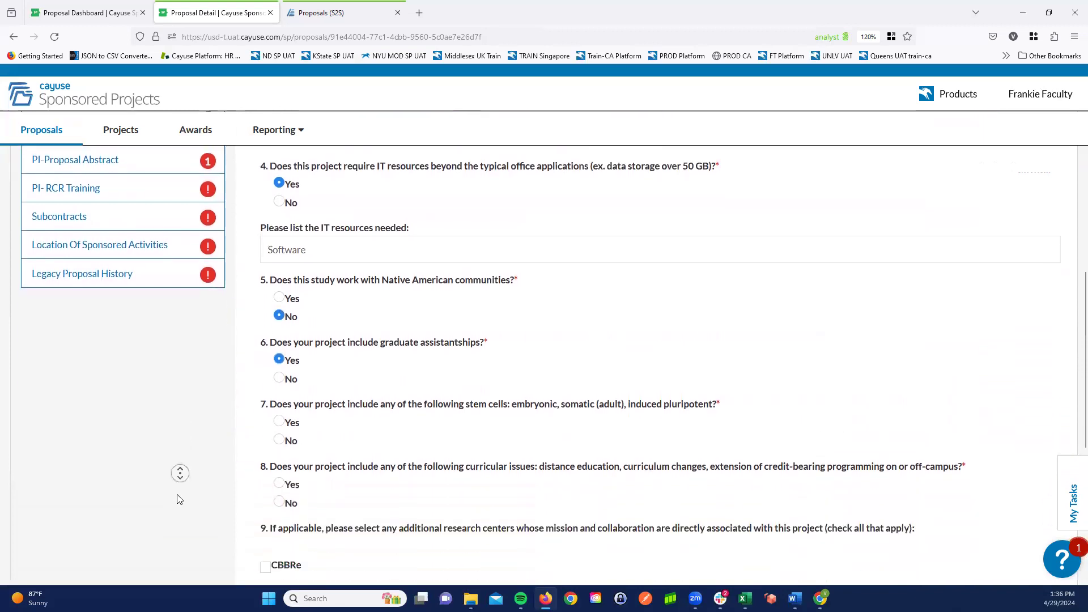
pyautogui.middleClick(178, 496)
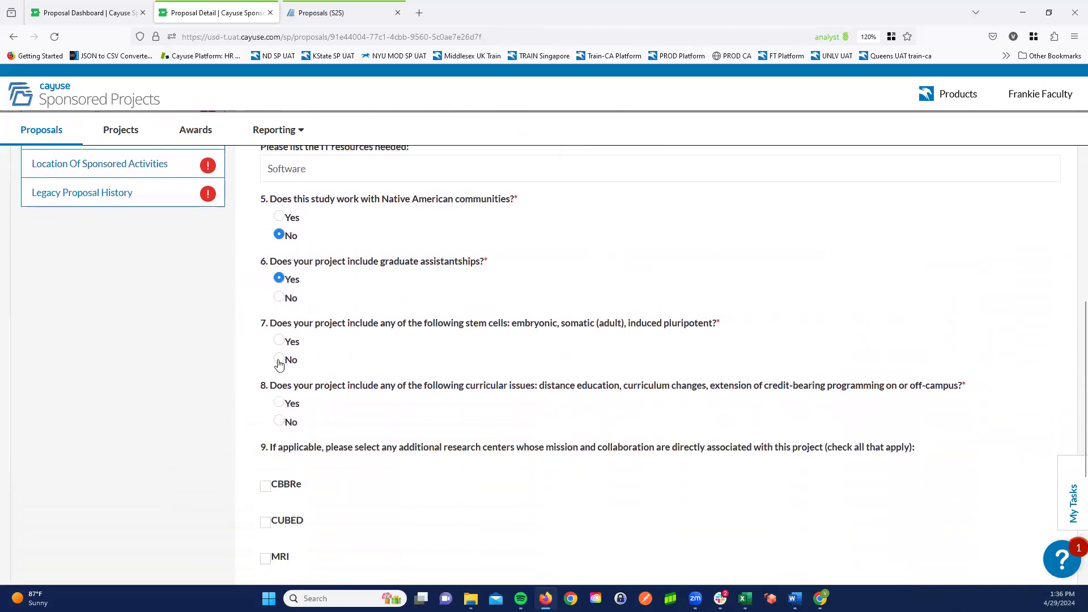
pyautogui.click(279, 361)
pyautogui.click(279, 422)
pyautogui.middleClick(179, 417)
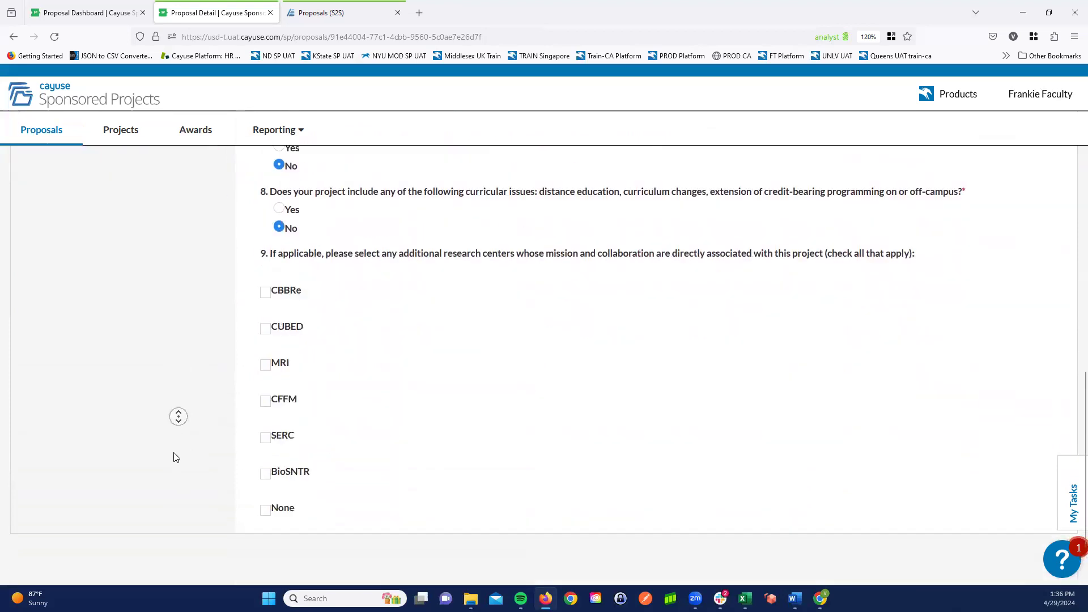
pyautogui.middleClick(175, 454)
pyautogui.click(265, 432)
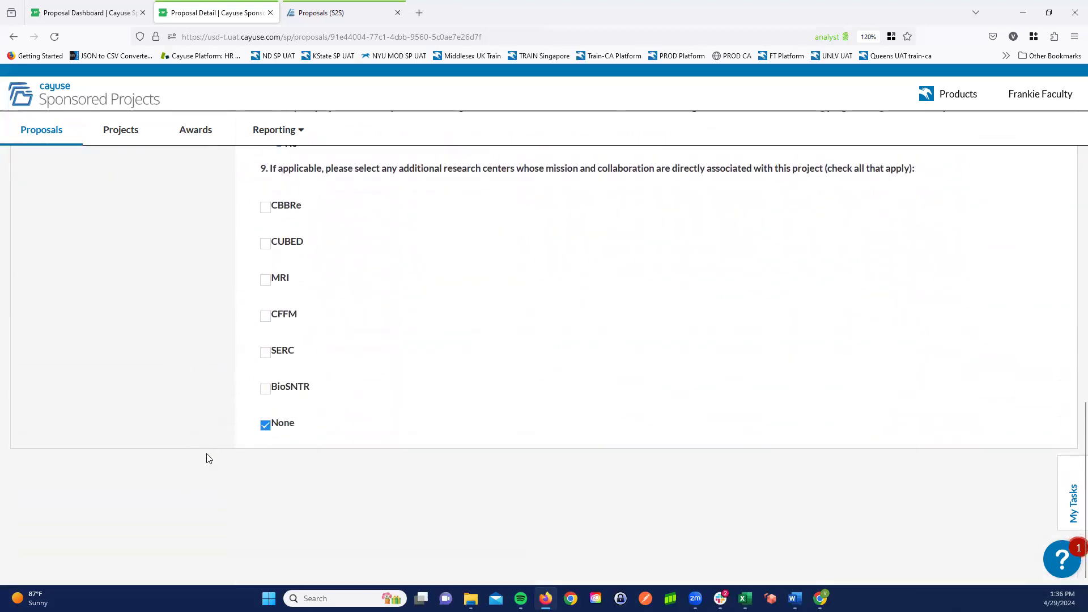
# - In PI-Proposal Abstract, acknowledge with Yes that the abstract may become publicly accessible and enter the abstract "This is my project"
pyautogui.middleClick(220, 428)
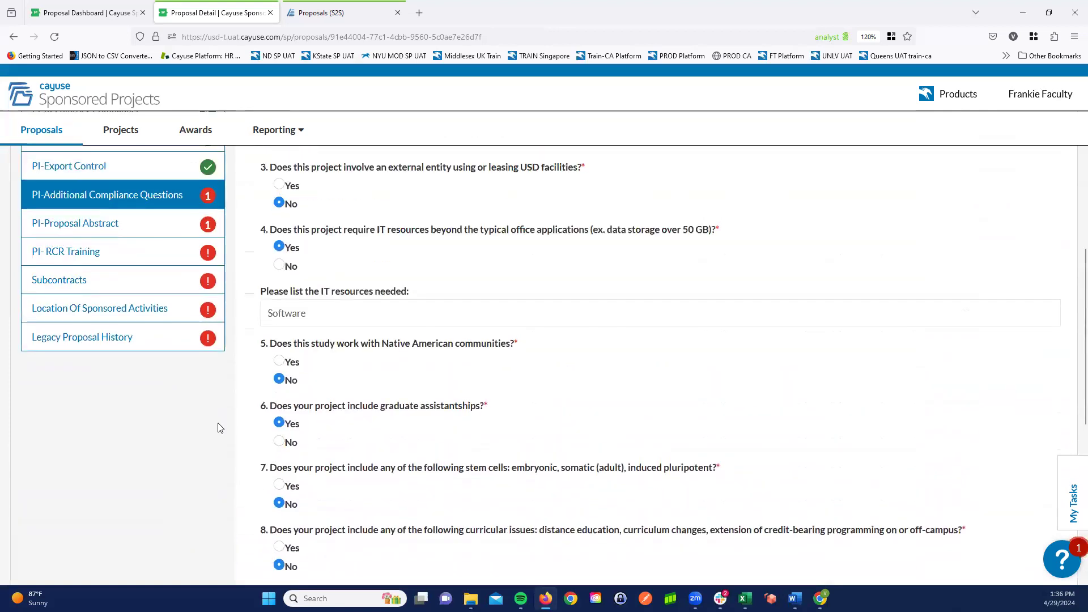
pyautogui.click(150, 224)
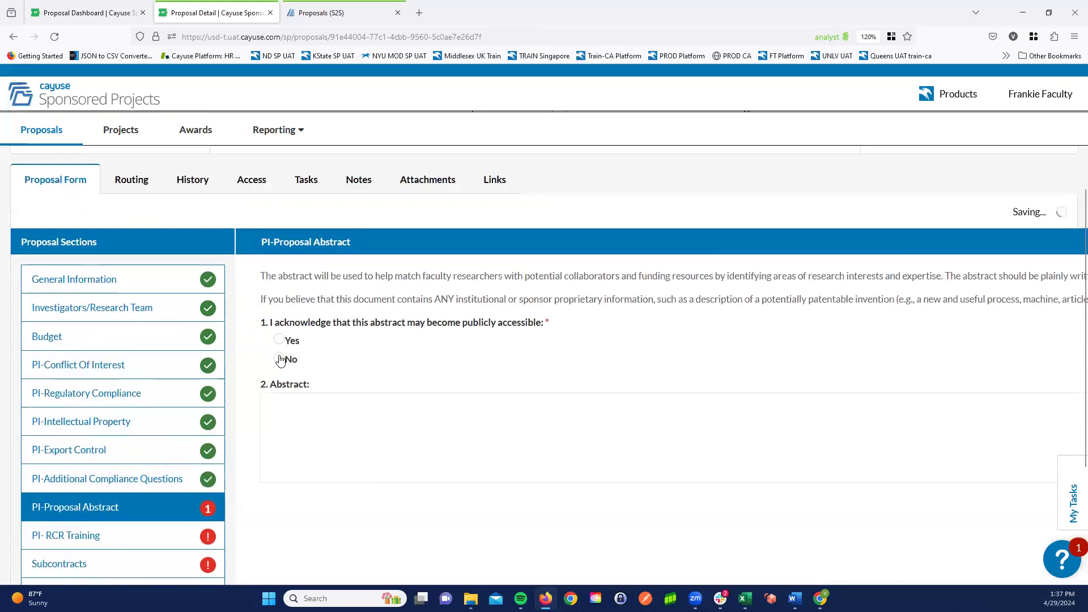
pyautogui.click(278, 342)
pyautogui.click(306, 439)
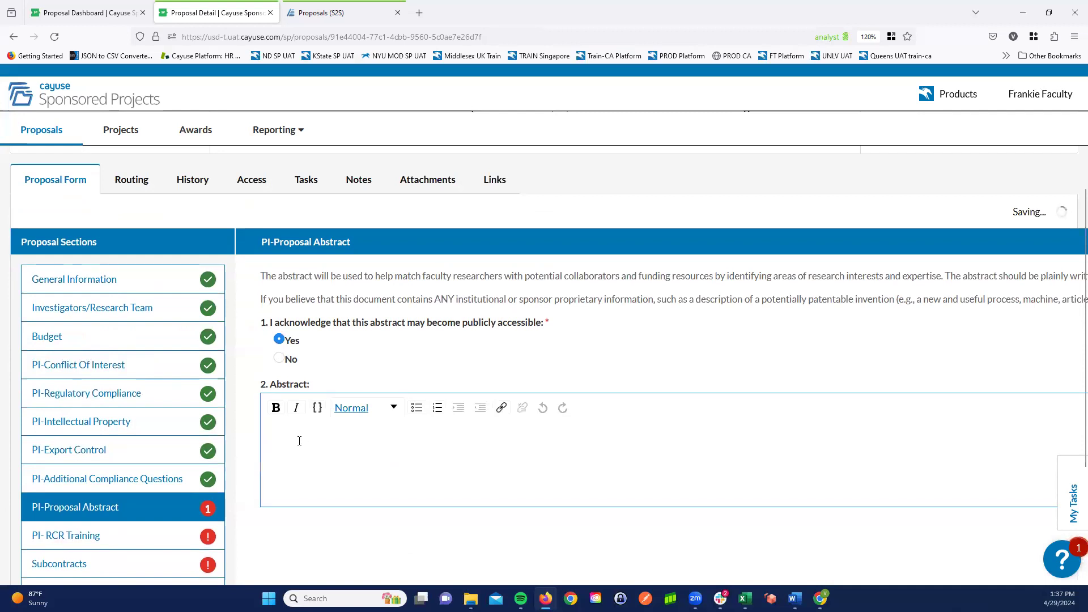
pyautogui.write('This is my project')
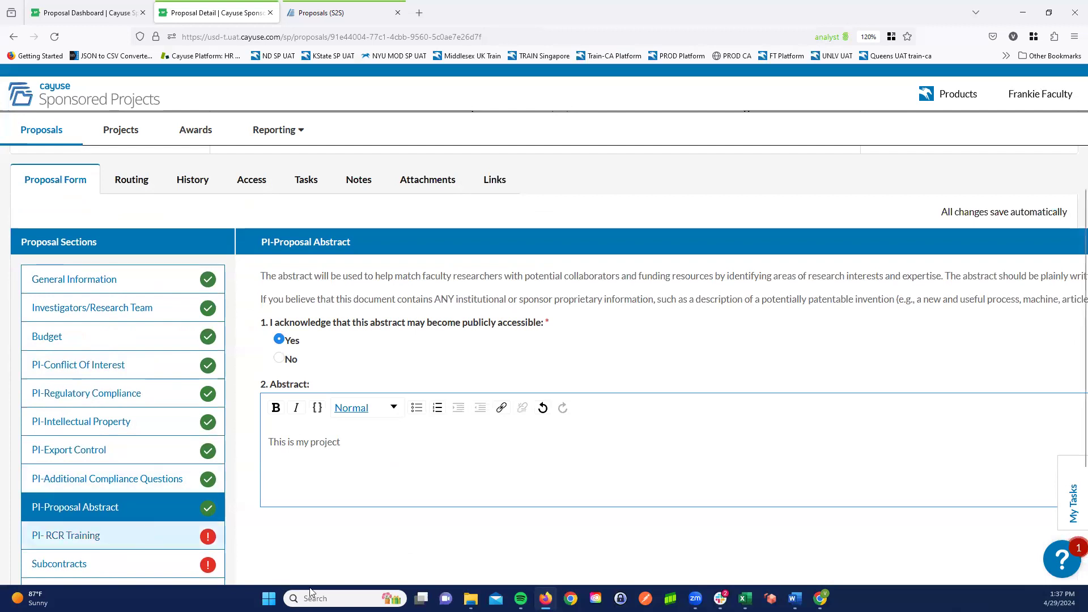
# - Visit the PI-RCR Training section, and list Wichita State University as a subcontractor in the Subcontracts section
pyautogui.click(146, 534)
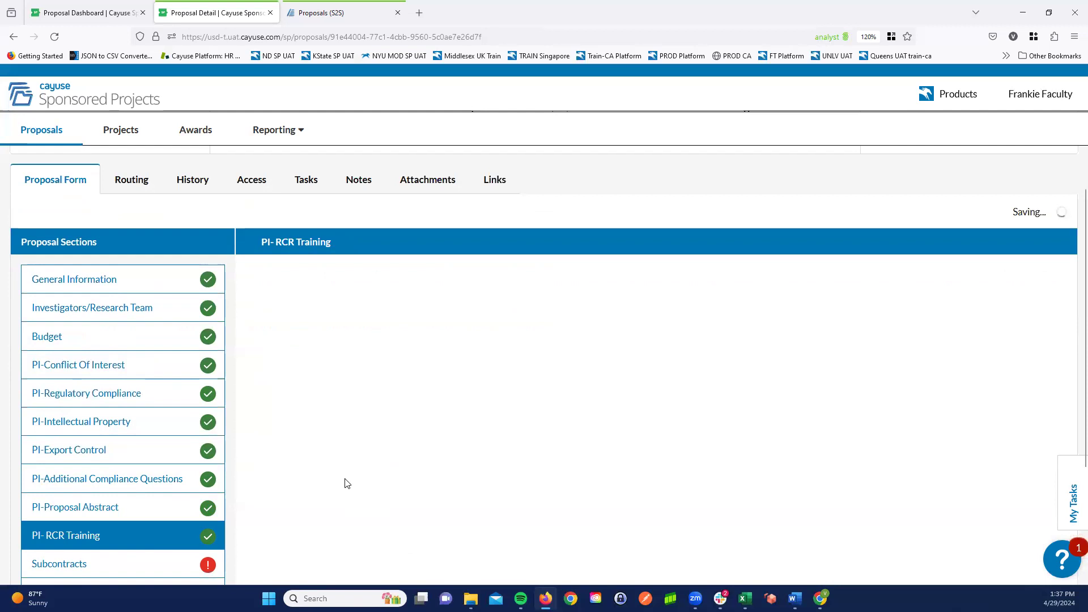
pyautogui.middleClick(369, 472)
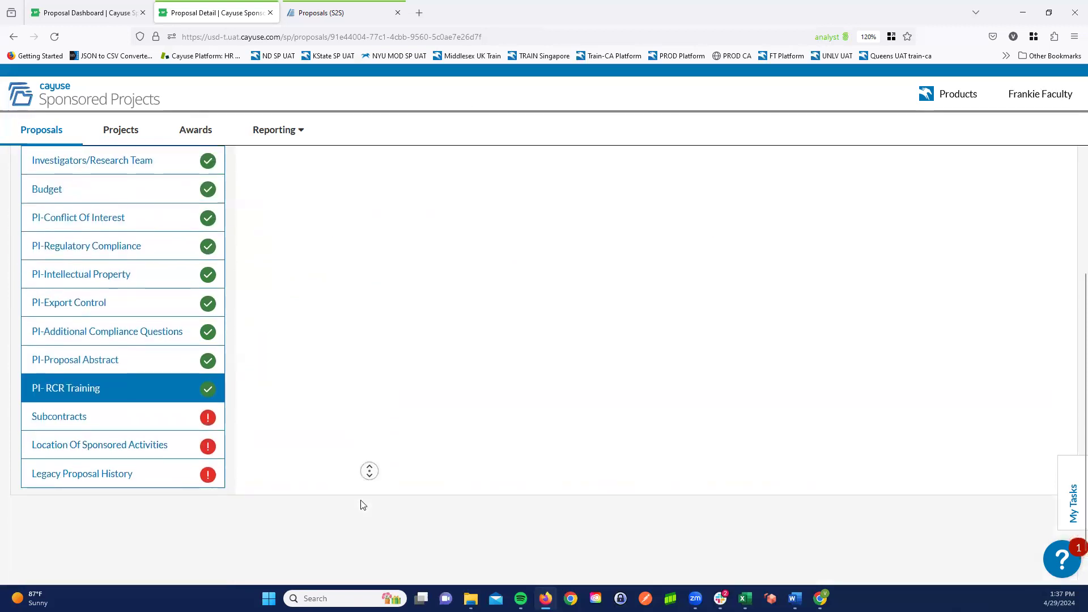
pyautogui.middleClick(363, 505)
pyautogui.click(99, 371)
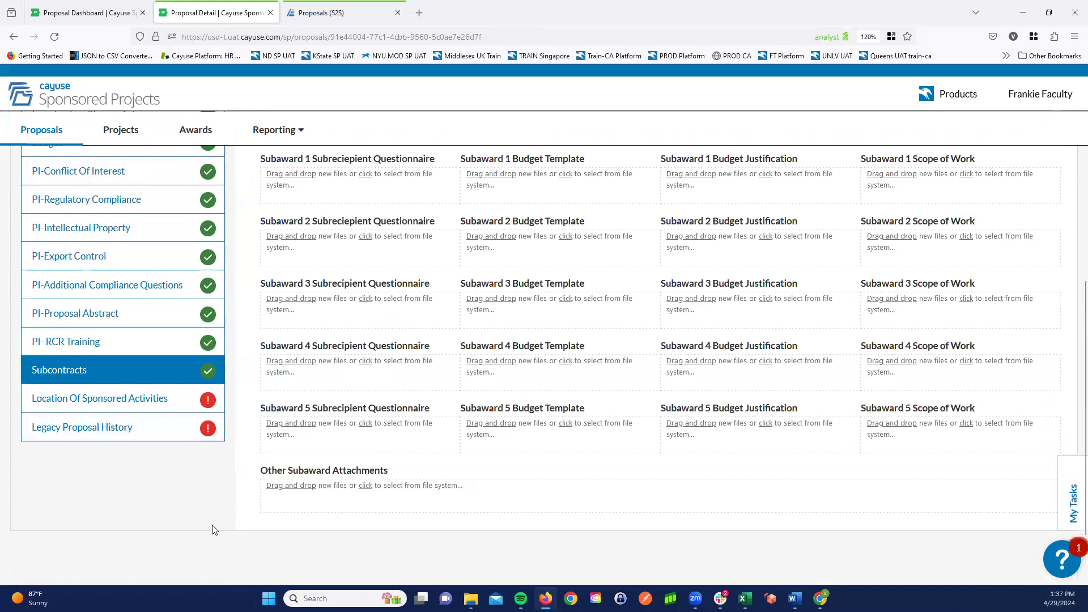
pyautogui.scroll(3, 214, 527)
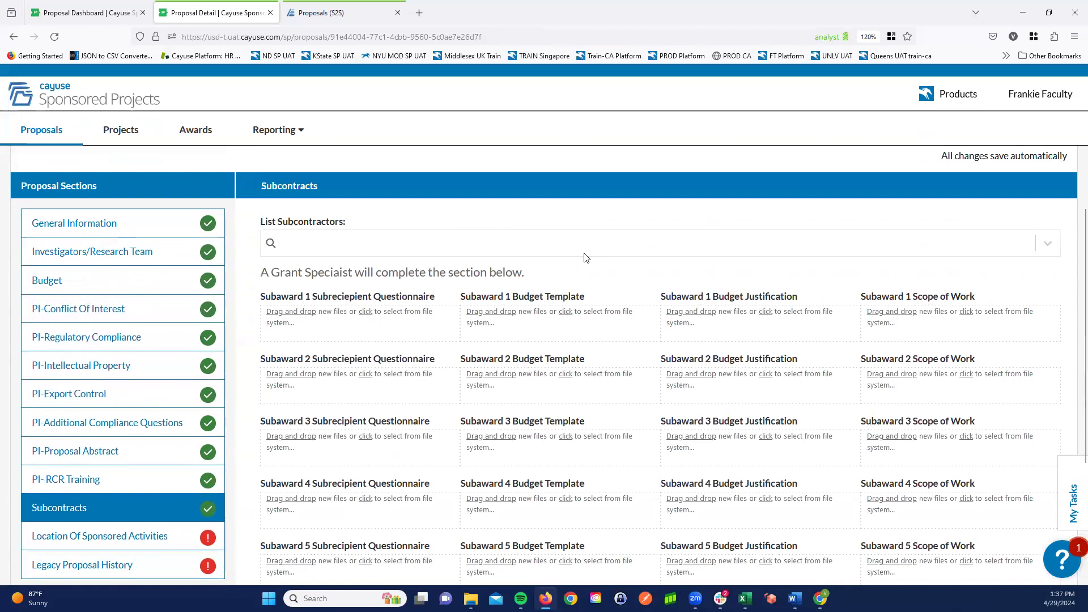
pyautogui.click(529, 244)
pyautogui.write('uni')
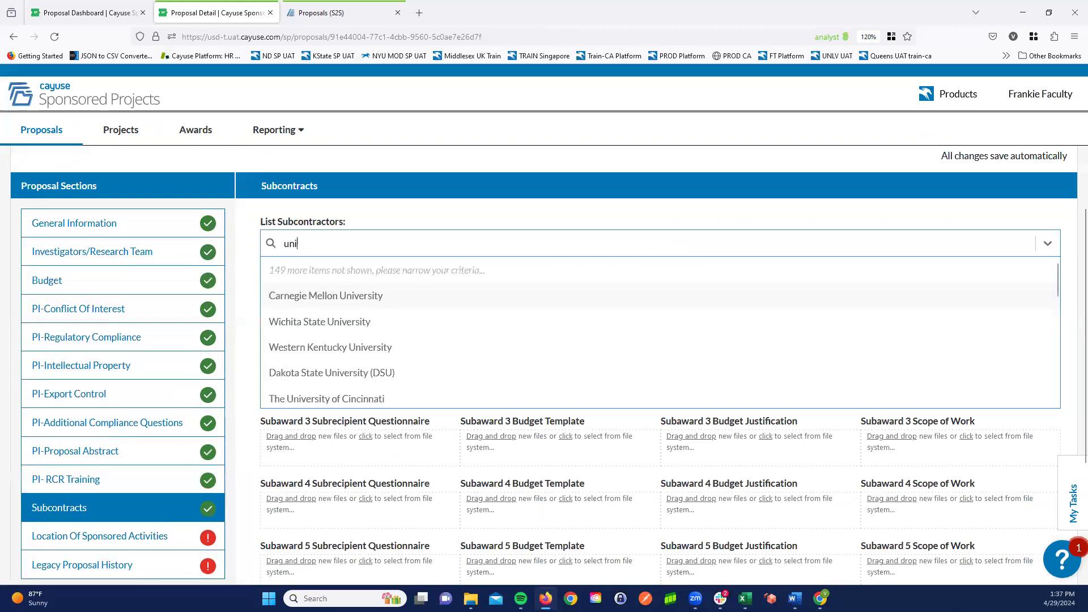
pyautogui.click(341, 327)
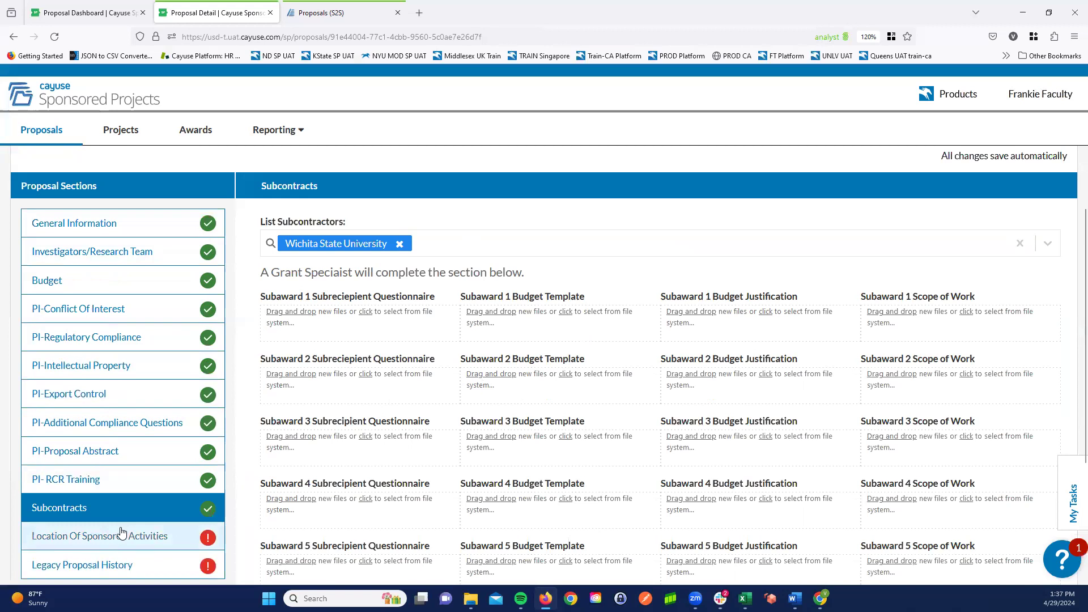
# - Visit the remaining Location Of Sponsored Activities and Legacy Proposal History sections of the proposal form
pyautogui.click(121, 533)
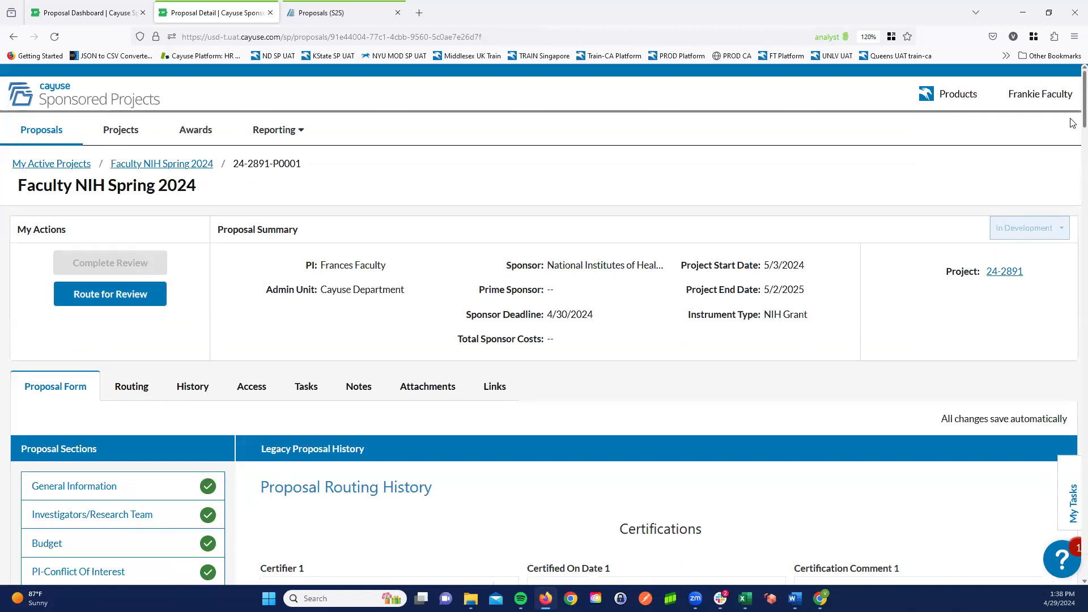
pyautogui.scroll(-10, 1071, 151)
pyautogui.scroll(-6, 1047, 246)
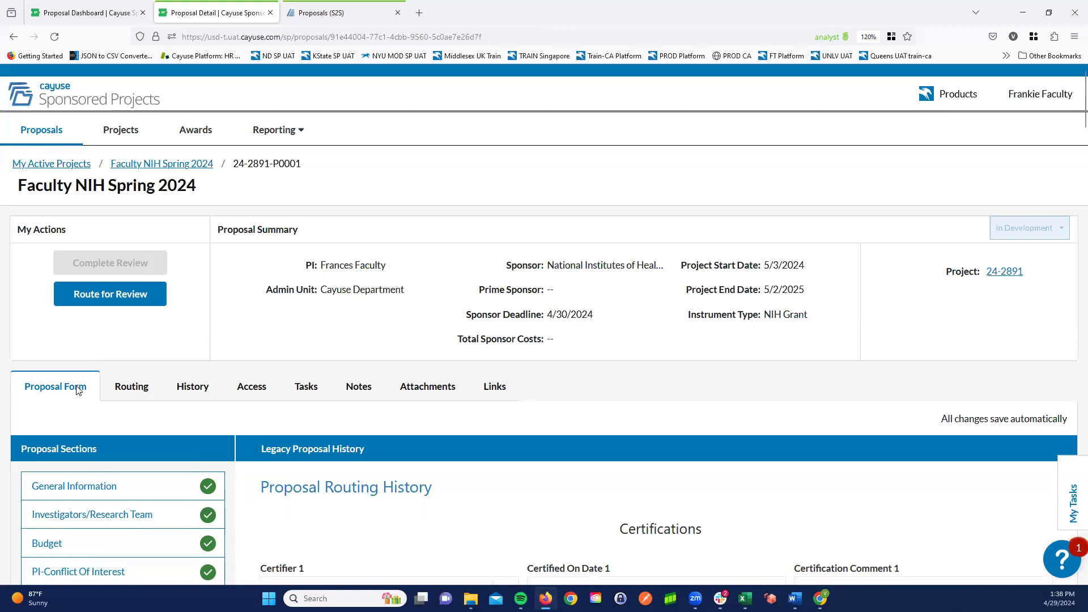
# - Examine the proposal's routing teams and members, and its history of actions
pyautogui.click(129, 388)
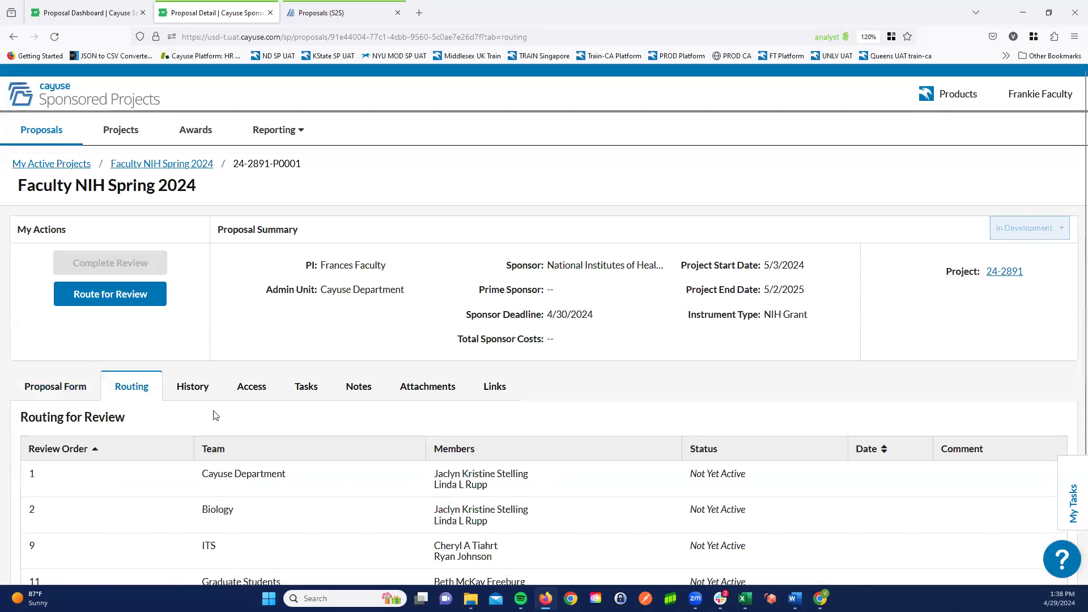
pyautogui.scroll(-3, 218, 448)
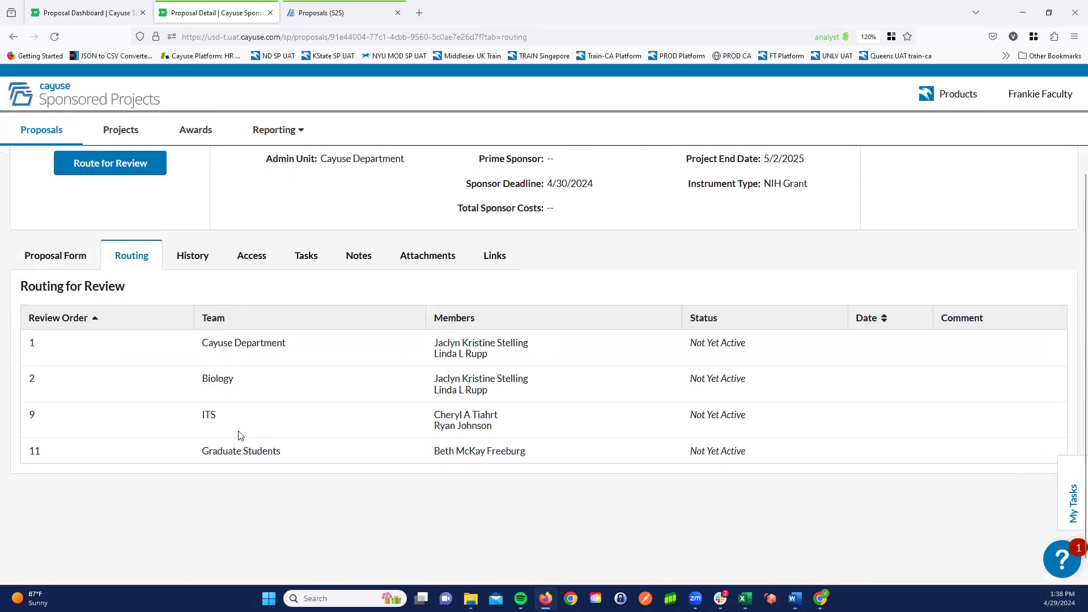
pyautogui.click(193, 258)
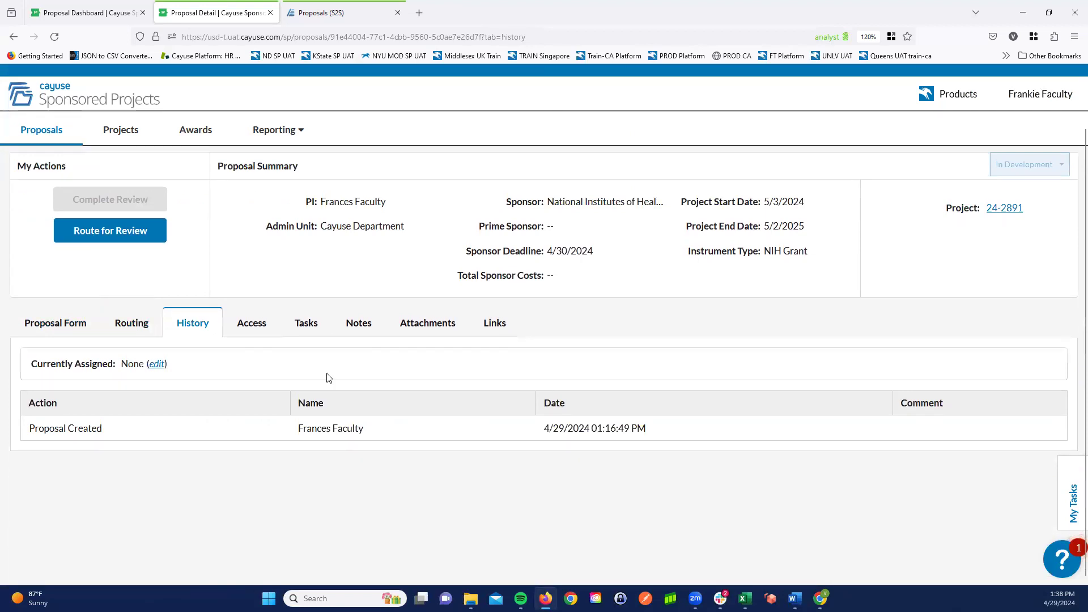
# - Review the proposal's access permissions, its tasks and its notes
pyautogui.click(259, 327)
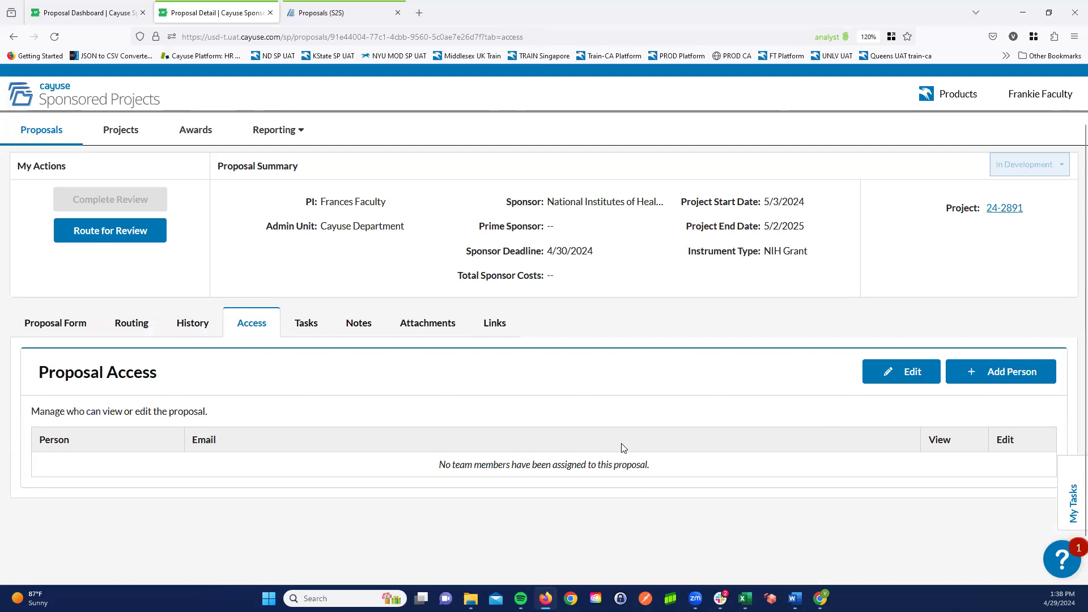
pyautogui.click(307, 325)
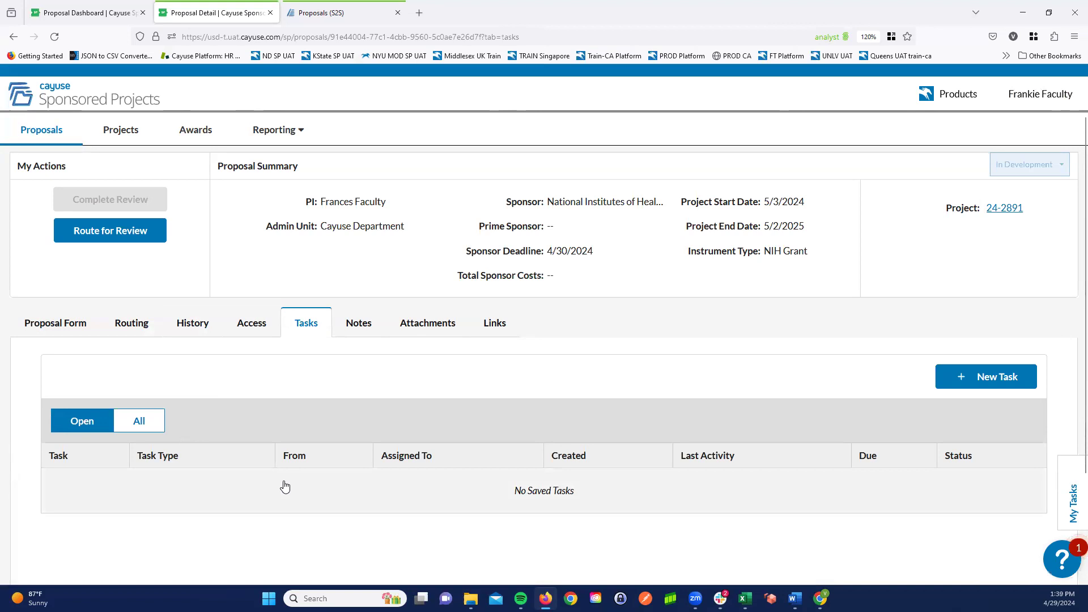
pyautogui.click(355, 325)
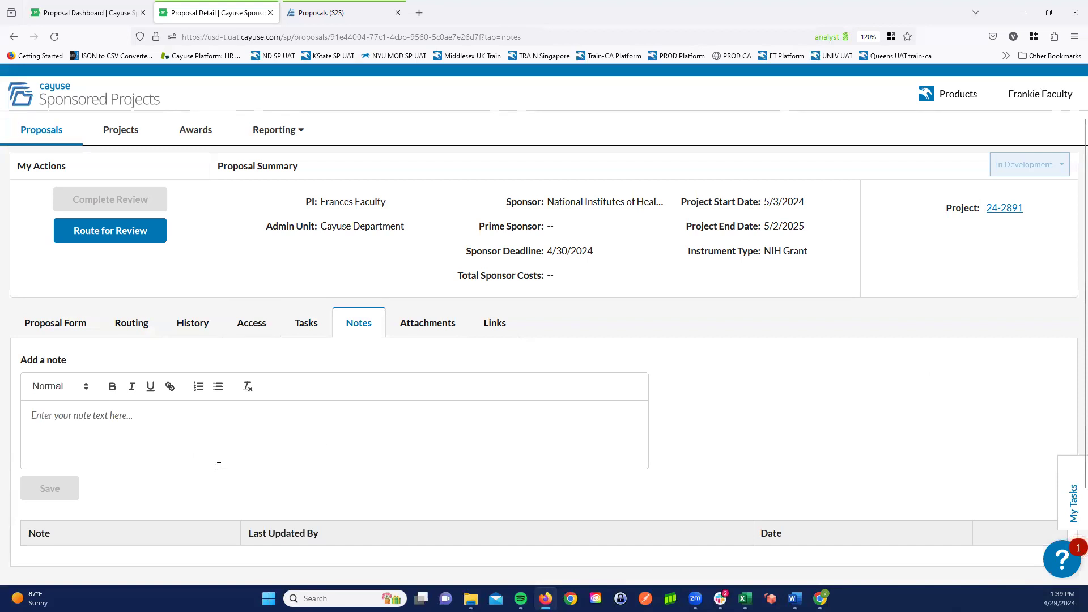
# - Add the PDF file biosketch-sample to the proposal's attachments with the attachment type Biosketch/CV
pyautogui.click(414, 325)
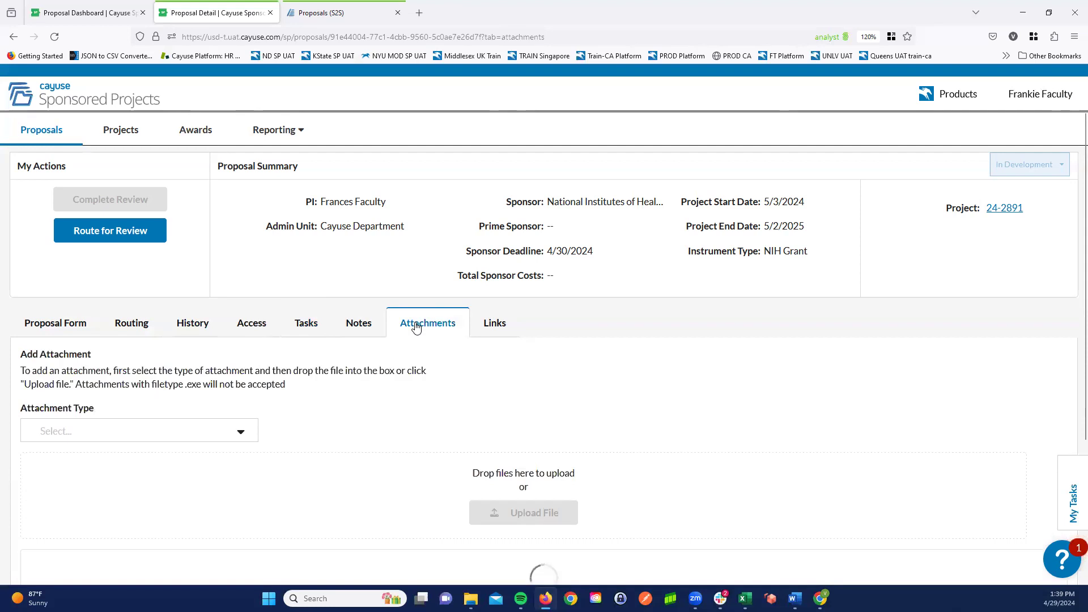
pyautogui.middleClick(778, 424)
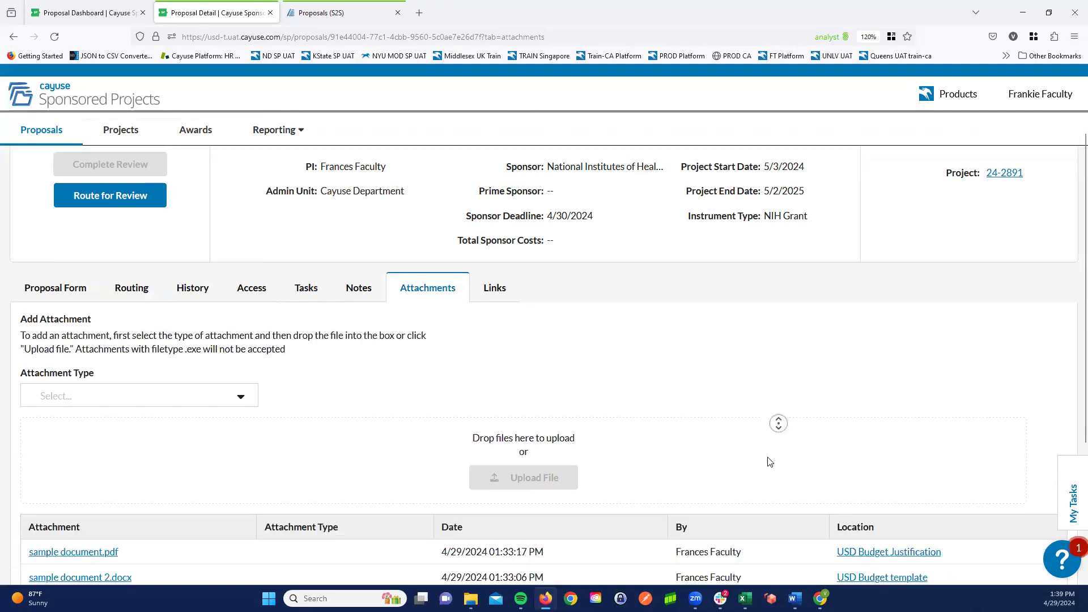
pyautogui.middleClick(768, 457)
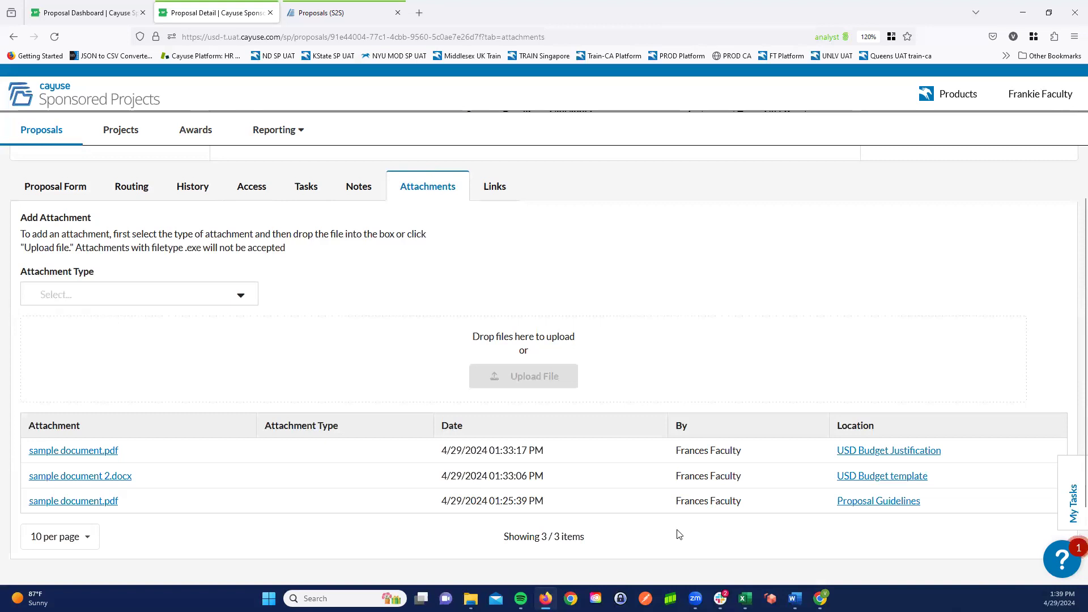
pyautogui.click(240, 292)
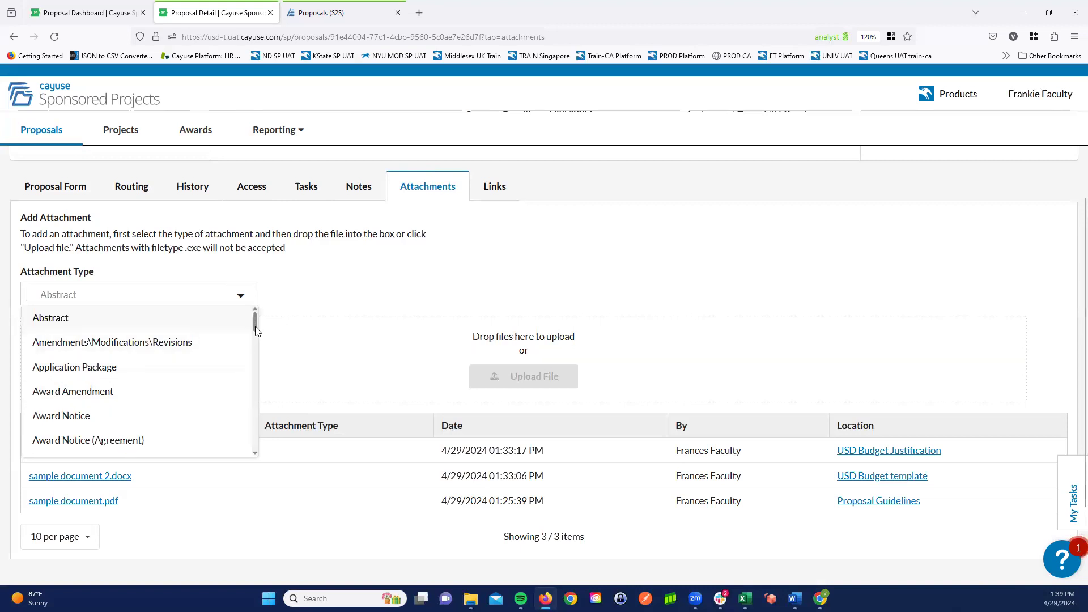
pyautogui.moveTo(253, 333)
pyautogui.mouseDown()
pyautogui.moveTo(246, 360)
pyautogui.moveTo(250, 348)
pyautogui.mouseUp()
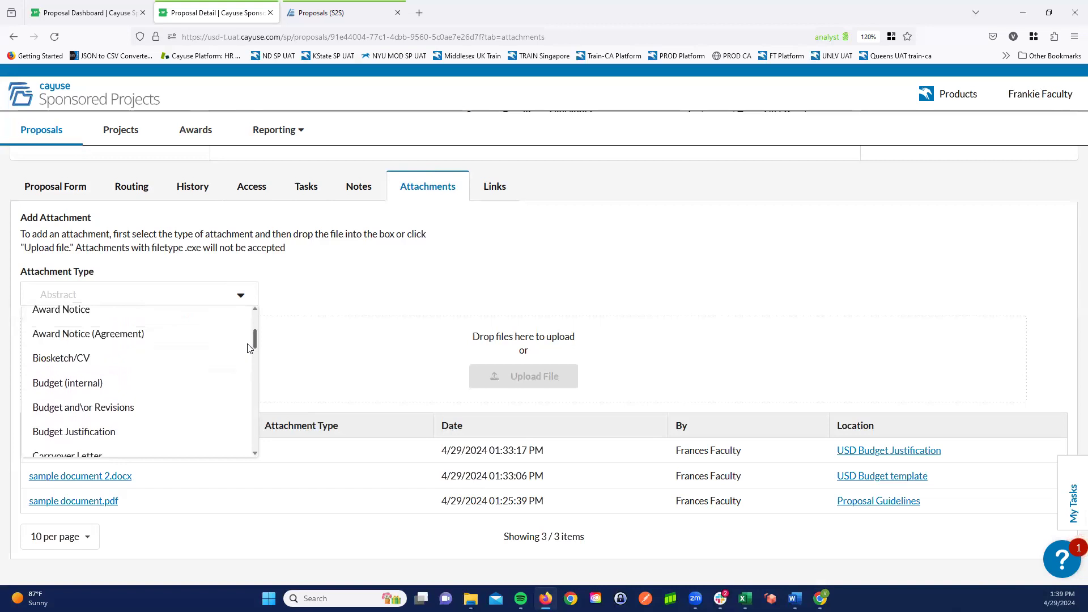
pyautogui.click(77, 364)
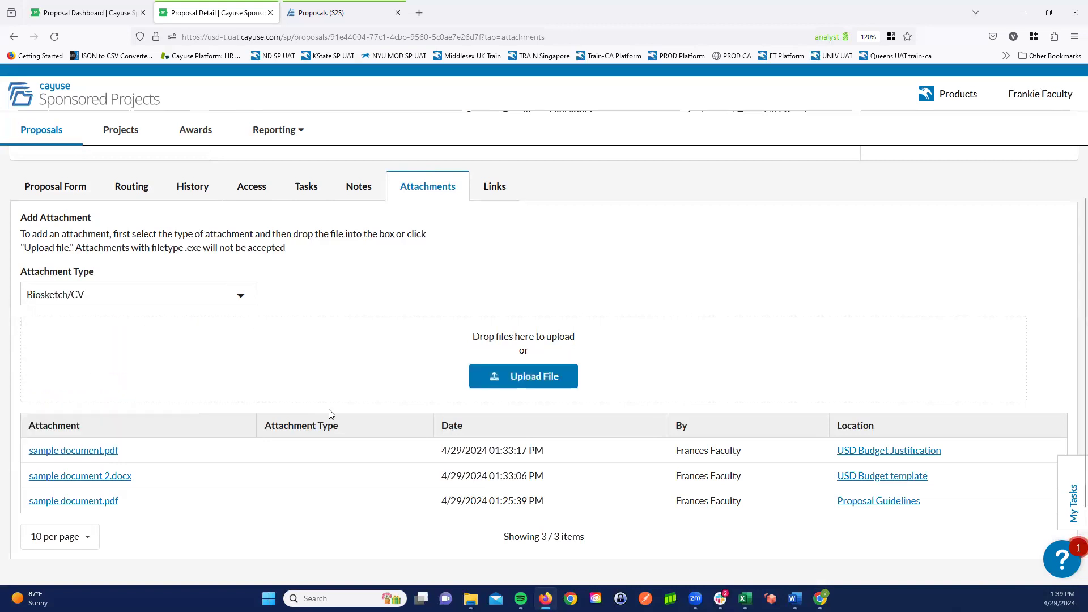
pyautogui.click(533, 376)
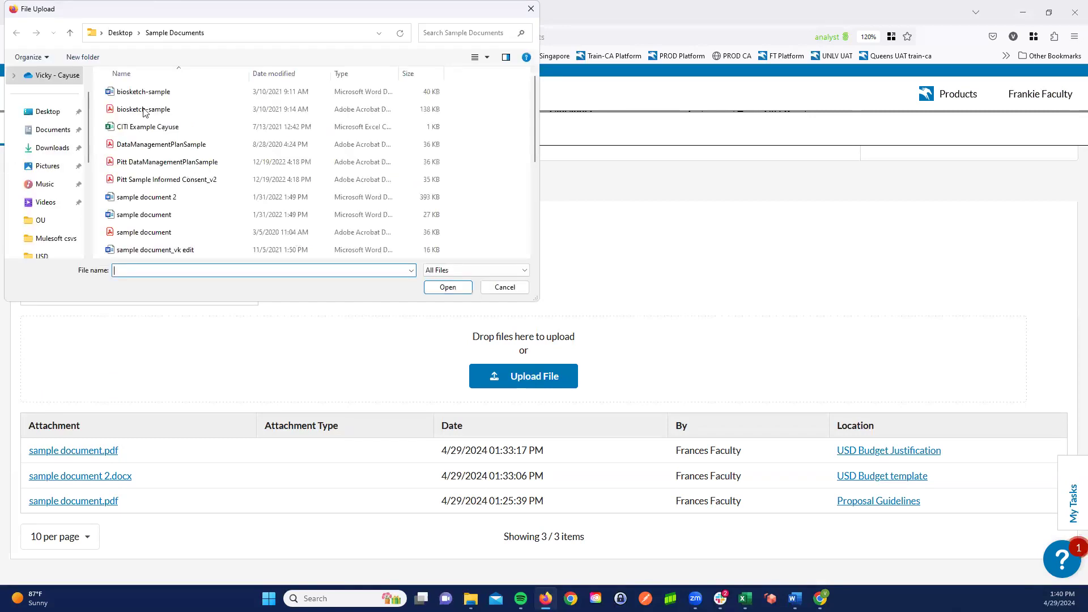
pyautogui.doubleClick(143, 111)
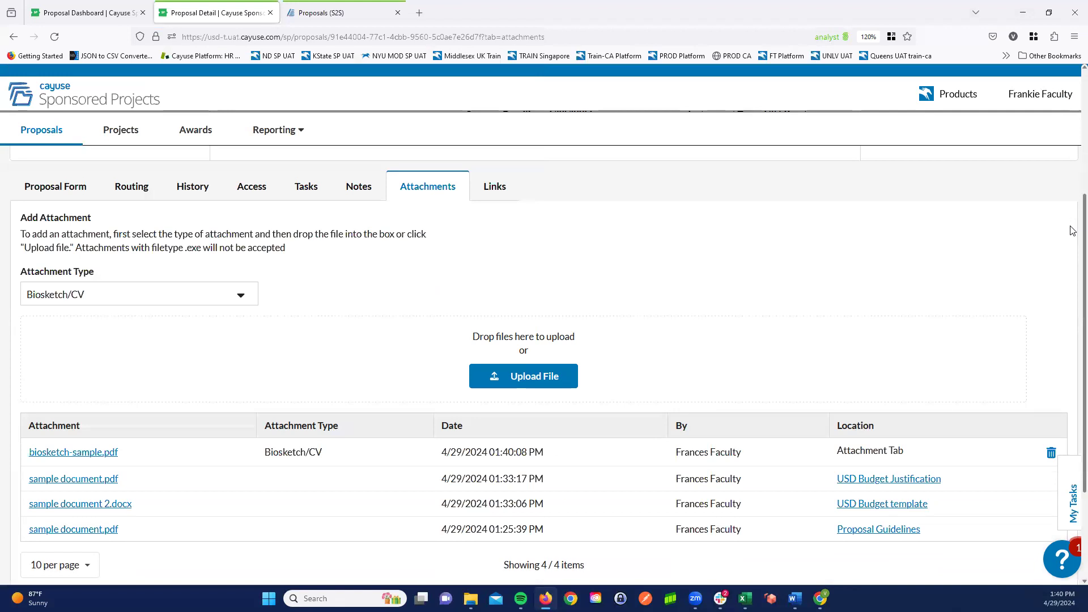
# - Follow the USD Budget Justification location of the attached sample document.pdf and examine the Budget section through to its uploaded files
pyautogui.scroll(-3, 1047, 318)
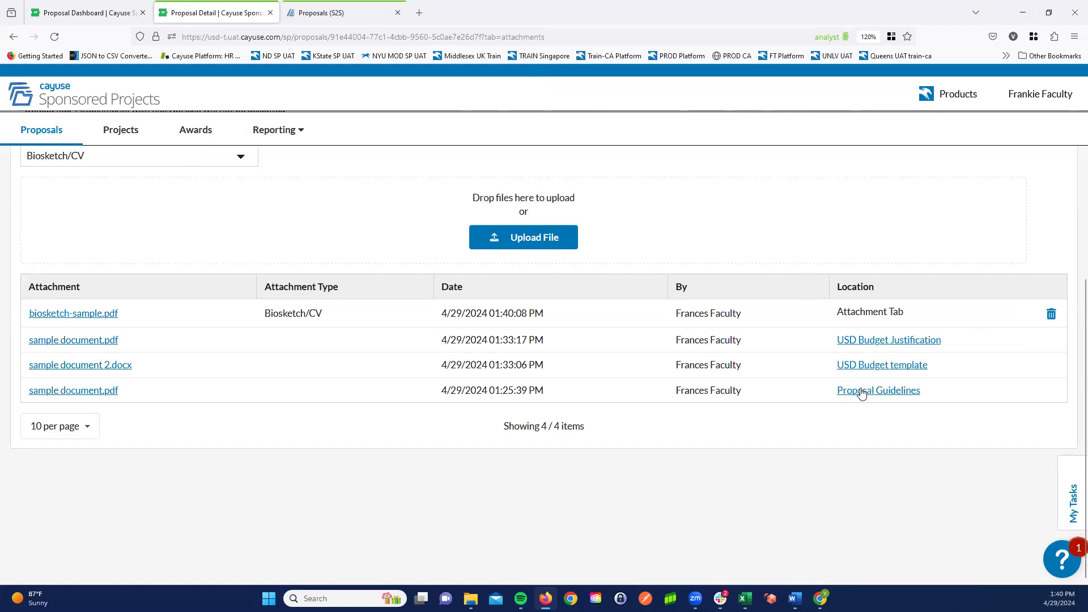
pyautogui.click(881, 343)
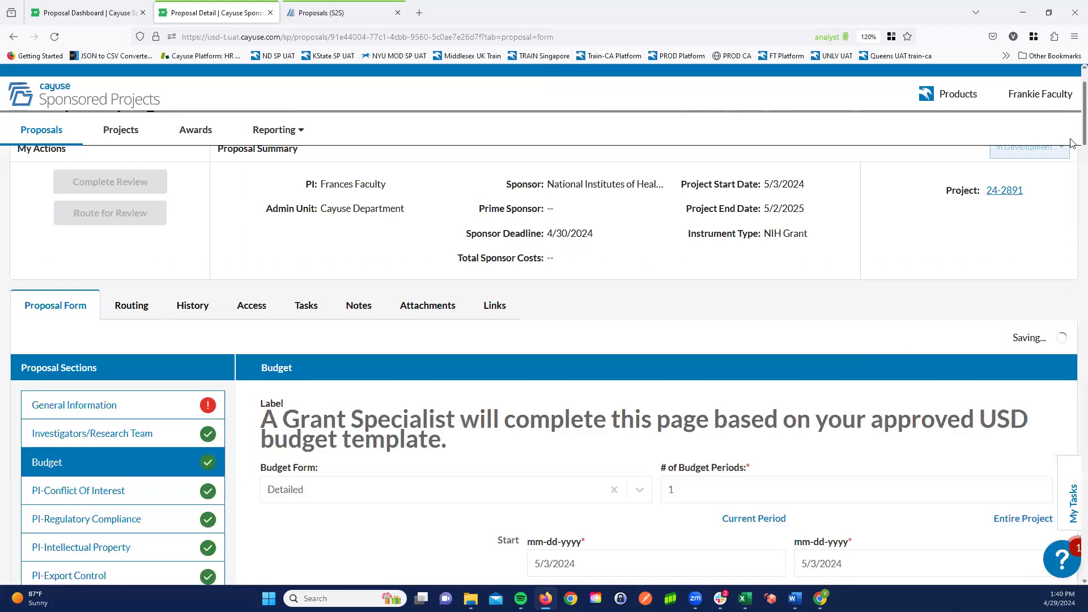
pyautogui.scroll(-15, 1058, 290)
pyautogui.scroll(-3, 1058, 290)
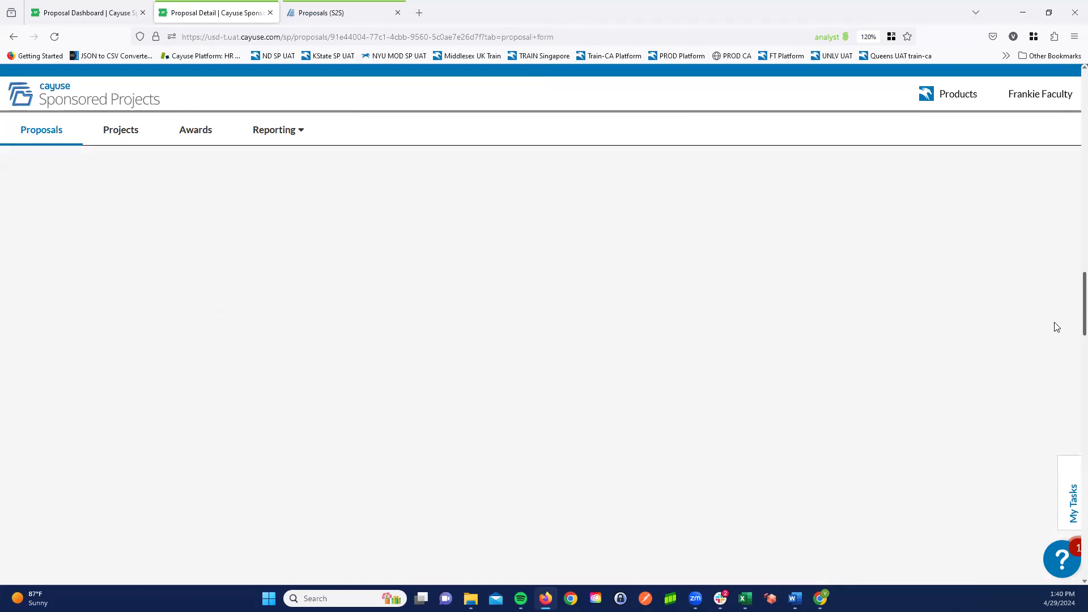
pyautogui.scroll(-4, 1073, 271)
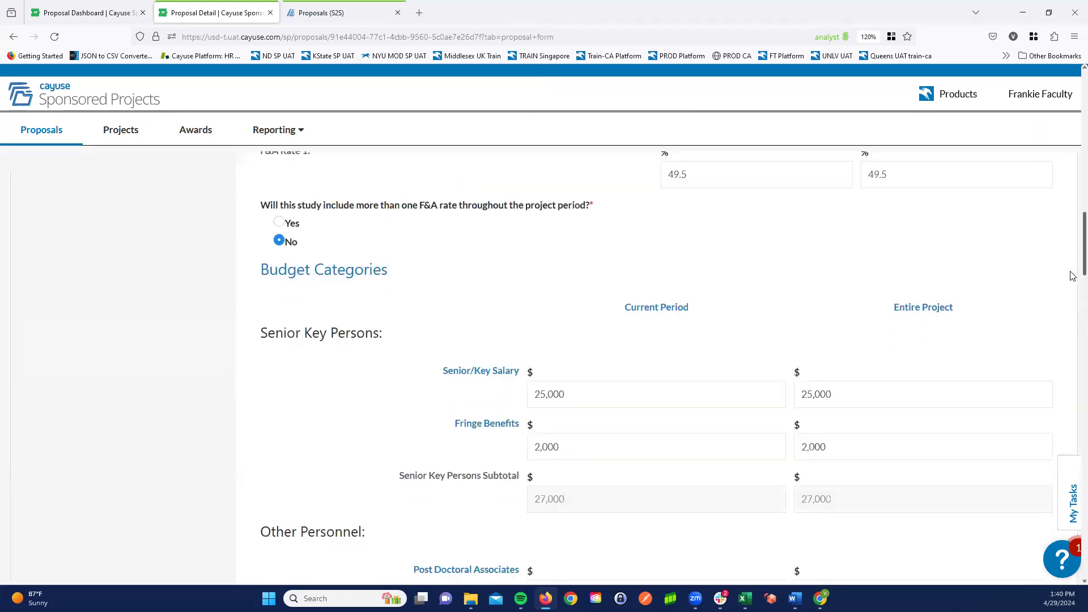
pyautogui.scroll(-6, 1073, 308)
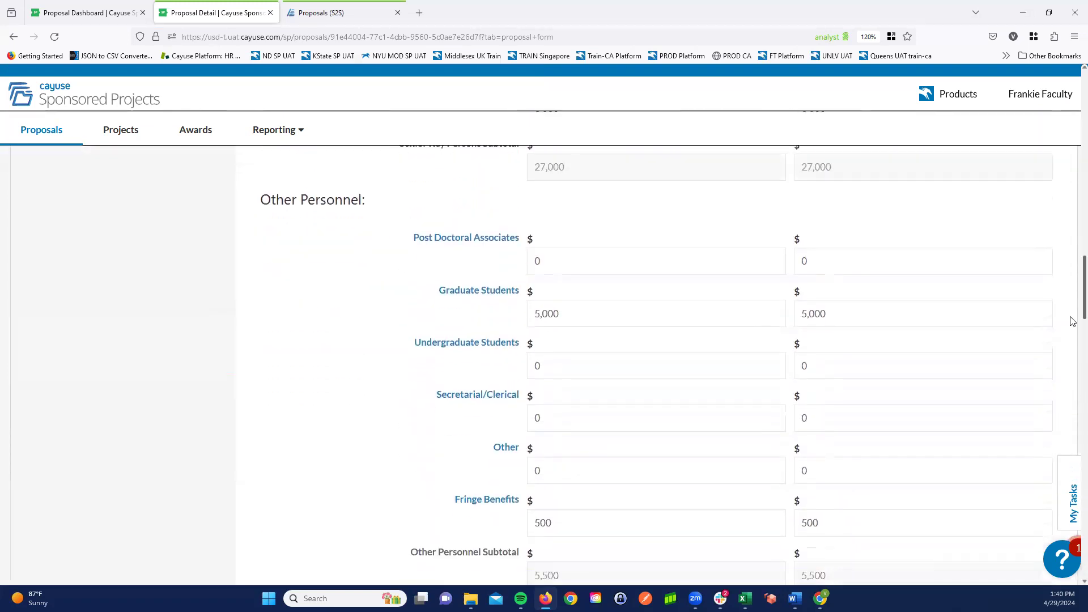
pyautogui.scroll(-11, 1073, 360)
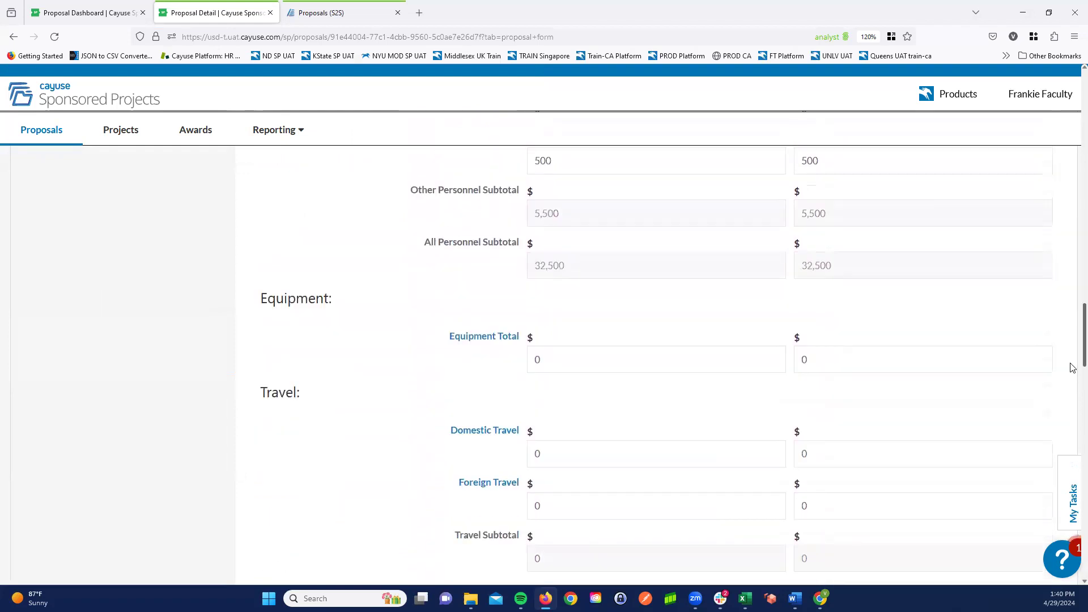
pyautogui.moveTo(1071, 430); pyautogui.dragTo(1072, 565)
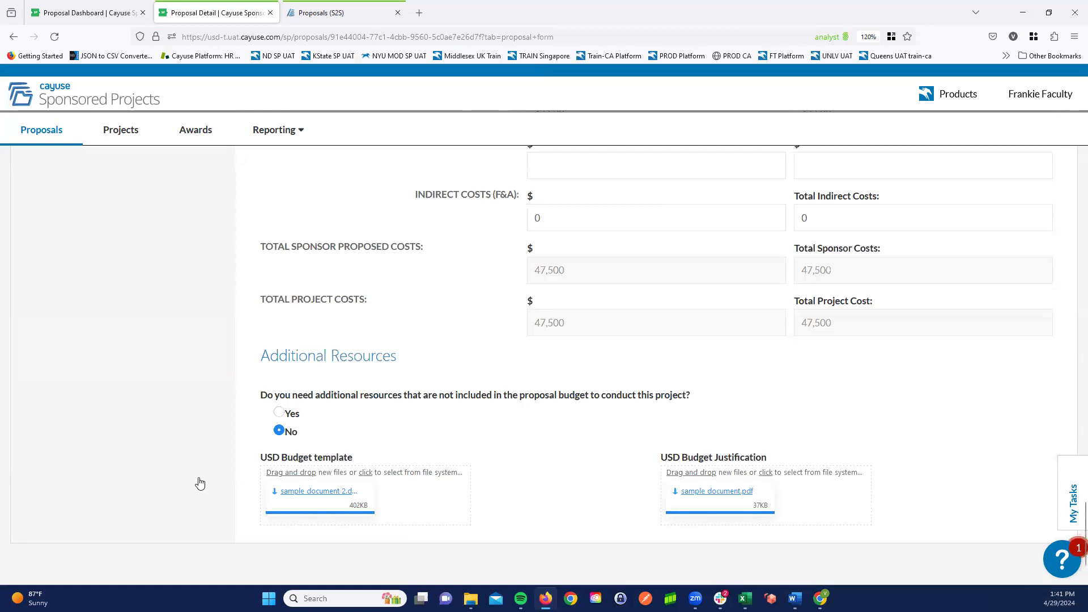
pyautogui.middleClick(119, 451)
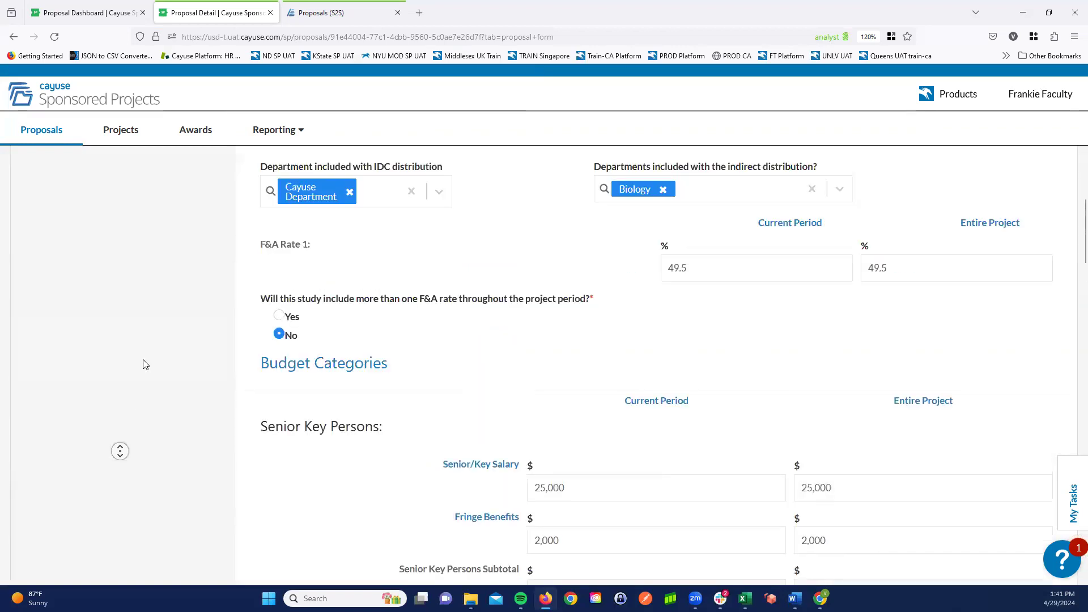
pyautogui.middleClick(149, 316)
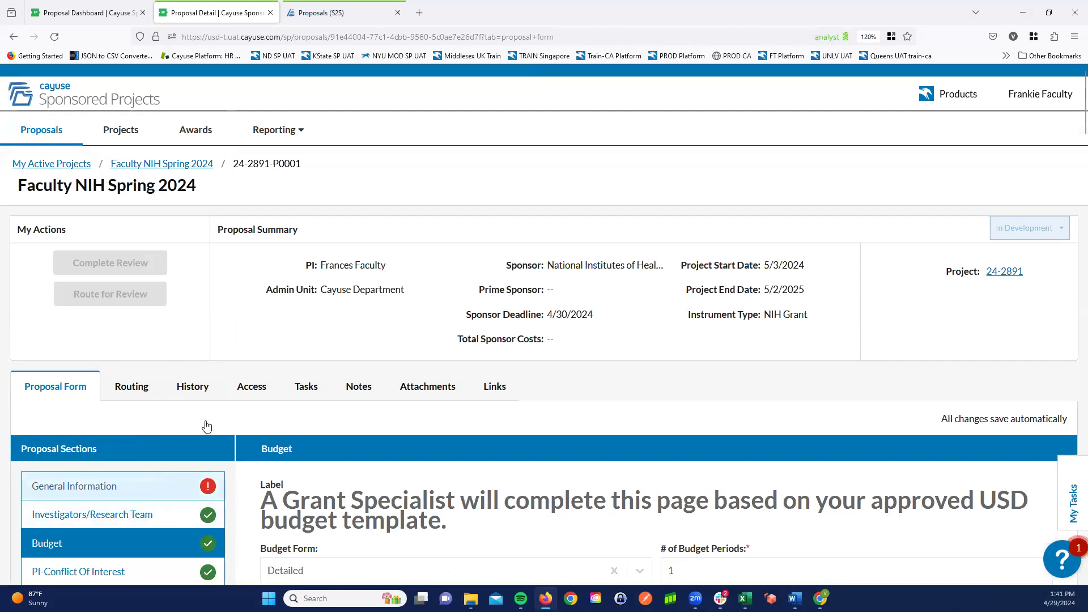
# - Open the General Information section to clear its error flag, route the proposal for review and show its review routing
pyautogui.click(183, 482)
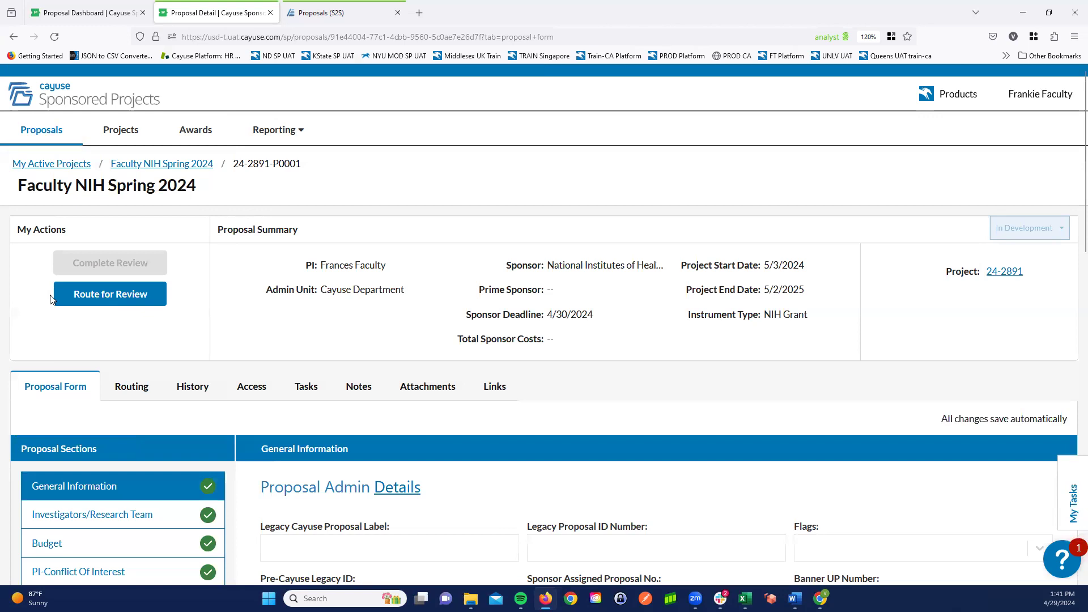
pyautogui.click(108, 294)
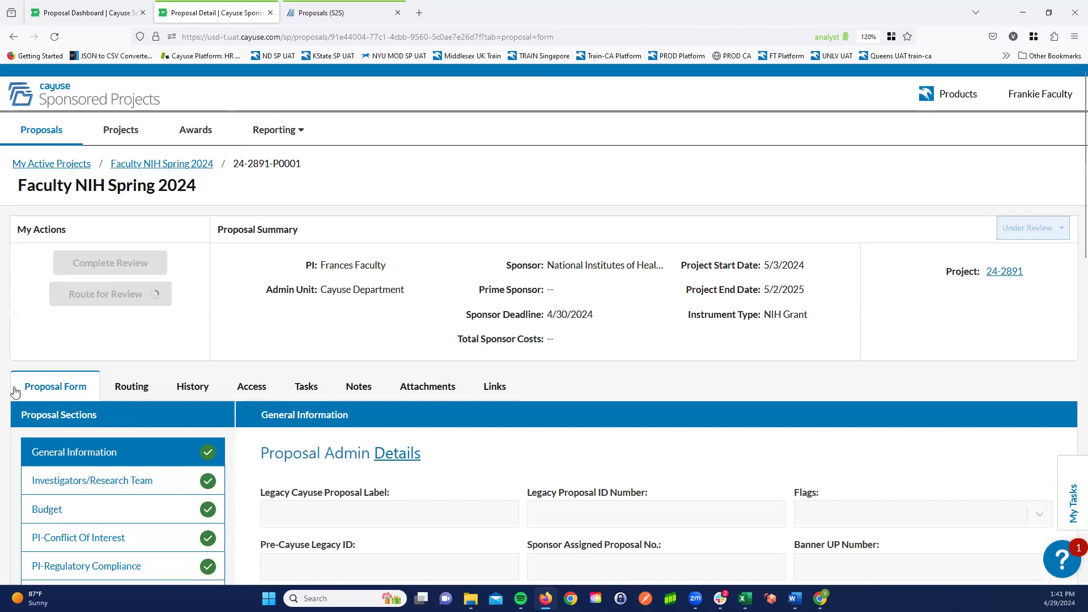
pyautogui.click(126, 395)
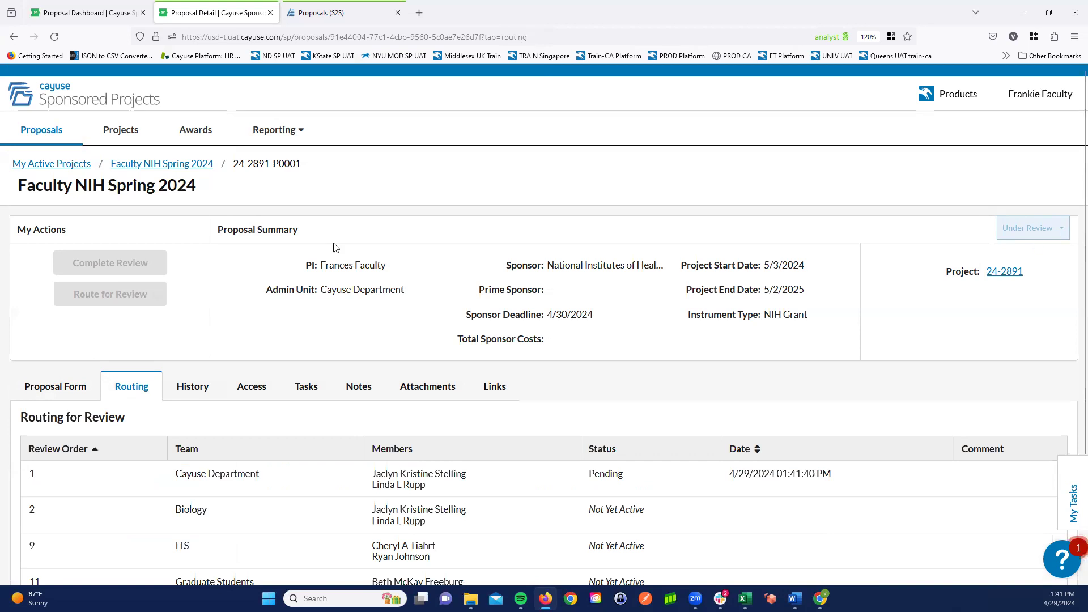
# - Filter the Proposals Dashboard to the proposals under review, and go to the Cayuse home page
pyautogui.click(41, 133)
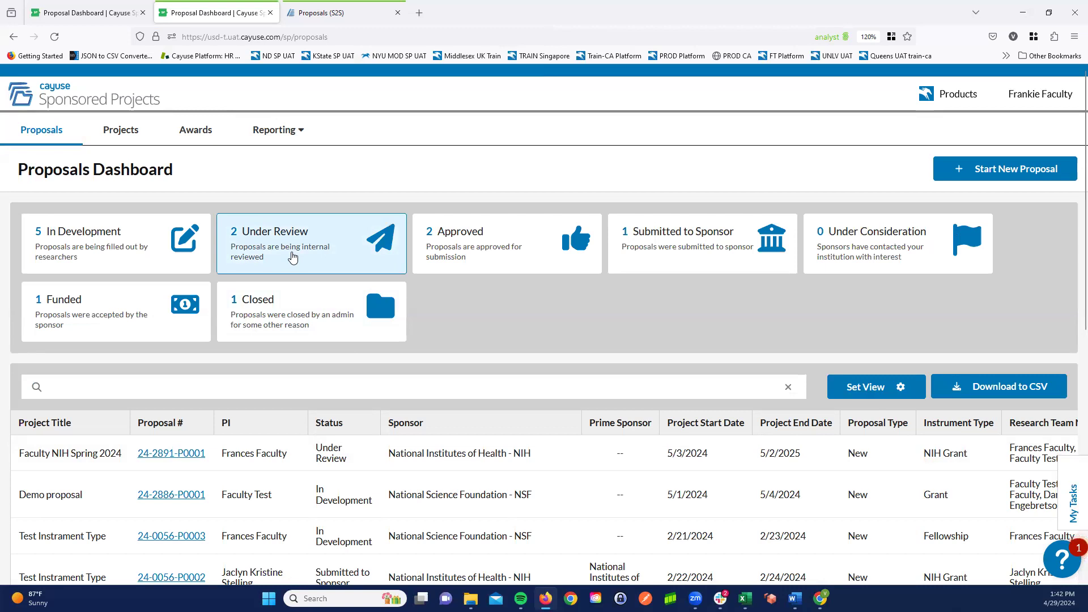
pyautogui.click(288, 245)
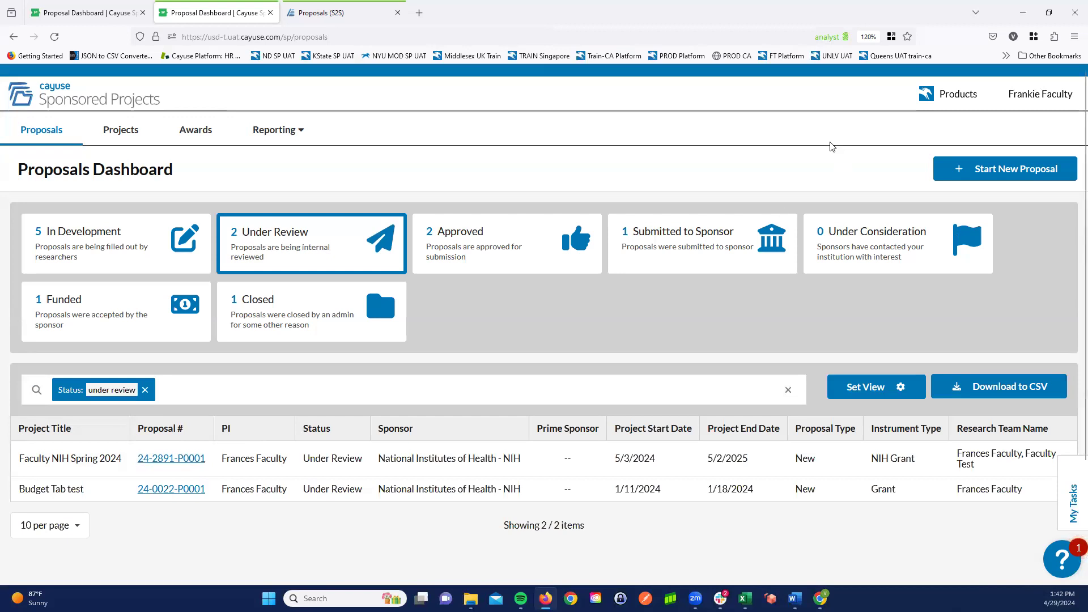
pyautogui.click(961, 101)
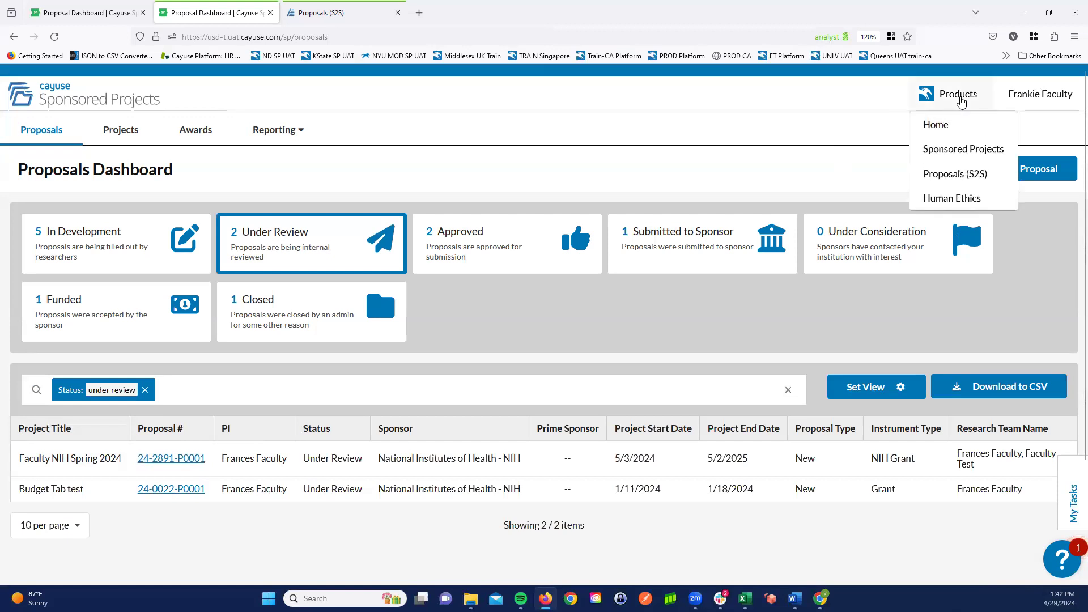
pyautogui.click(948, 134)
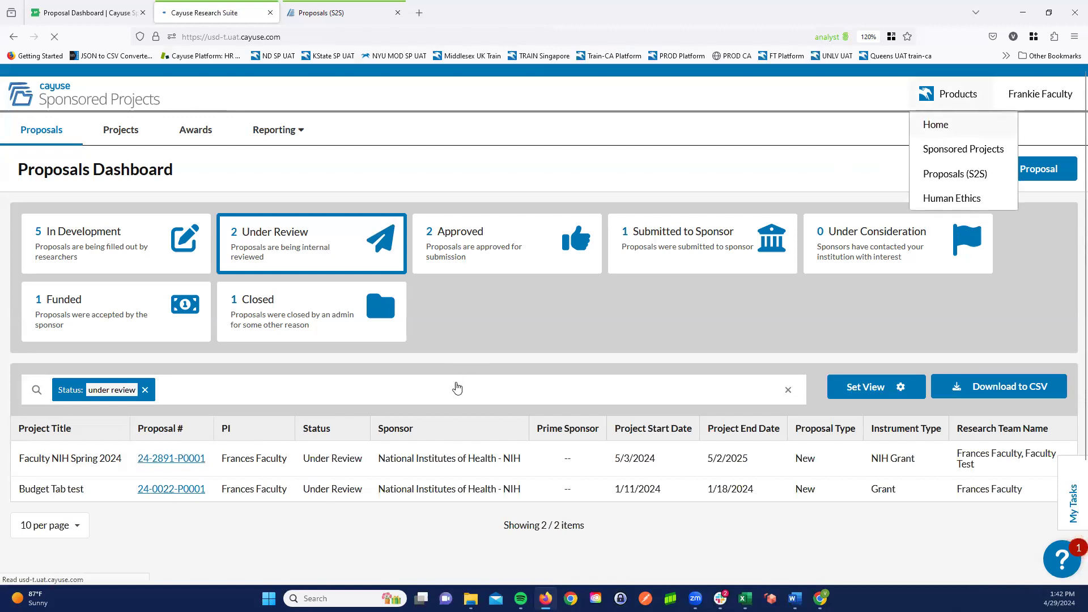